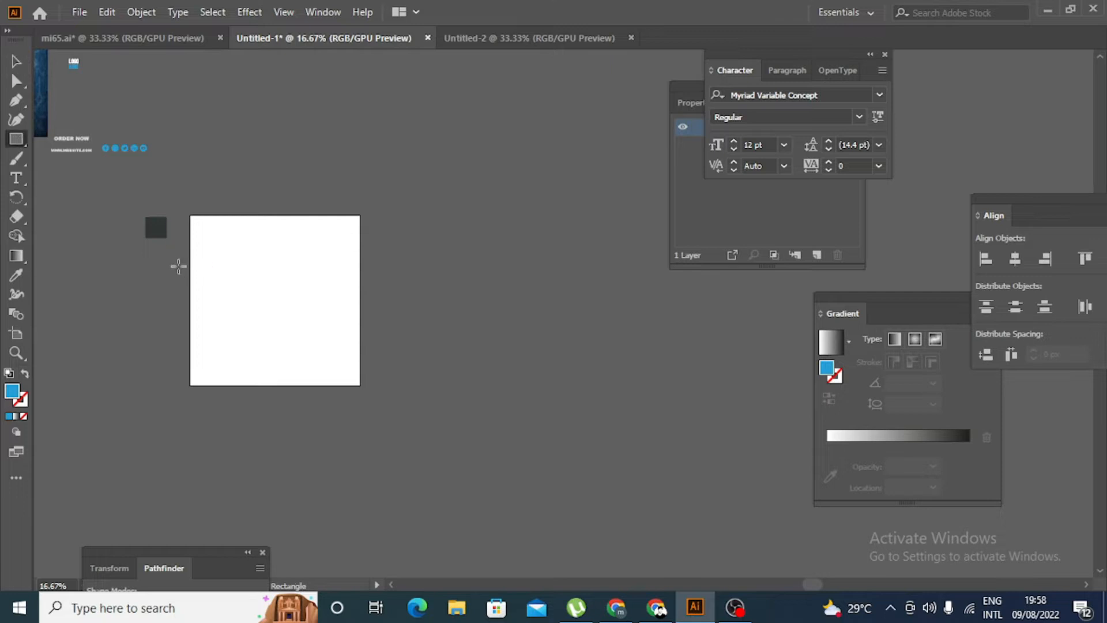
- Draw a filled square that covers the whole artboard
{"action": "scroll", "coordinate": [178, 249], "scroll_direction": "up", "scroll_amount": 1}
{"action": "left_click_drag", "start_coordinate": [200, 182], "coordinate": [541, 524]}
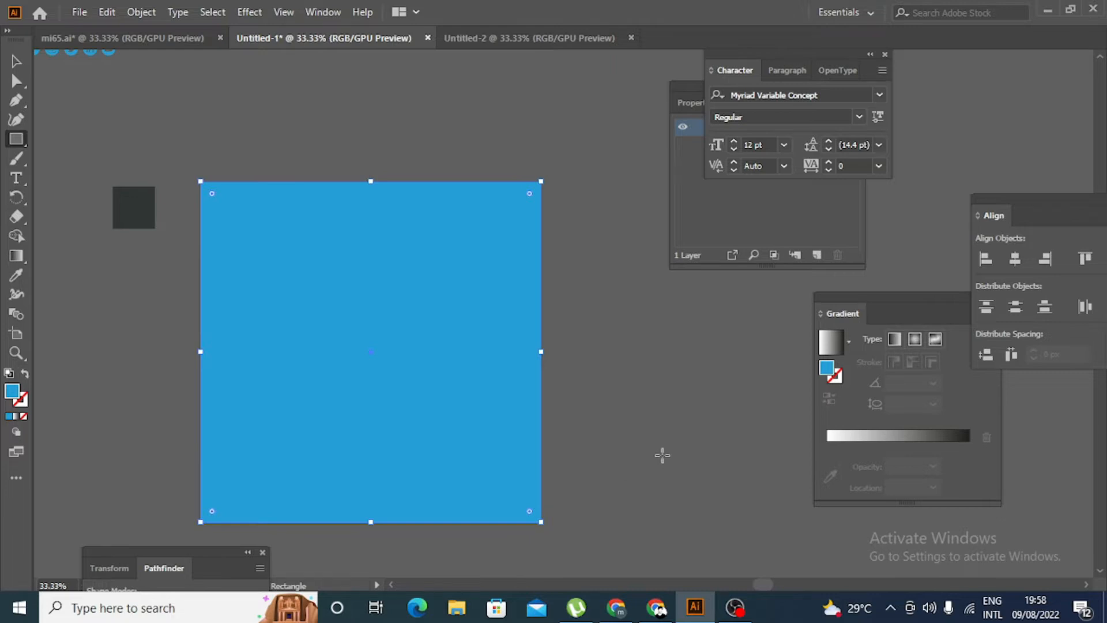
{"action": "left_click", "coordinate": [16, 62]}
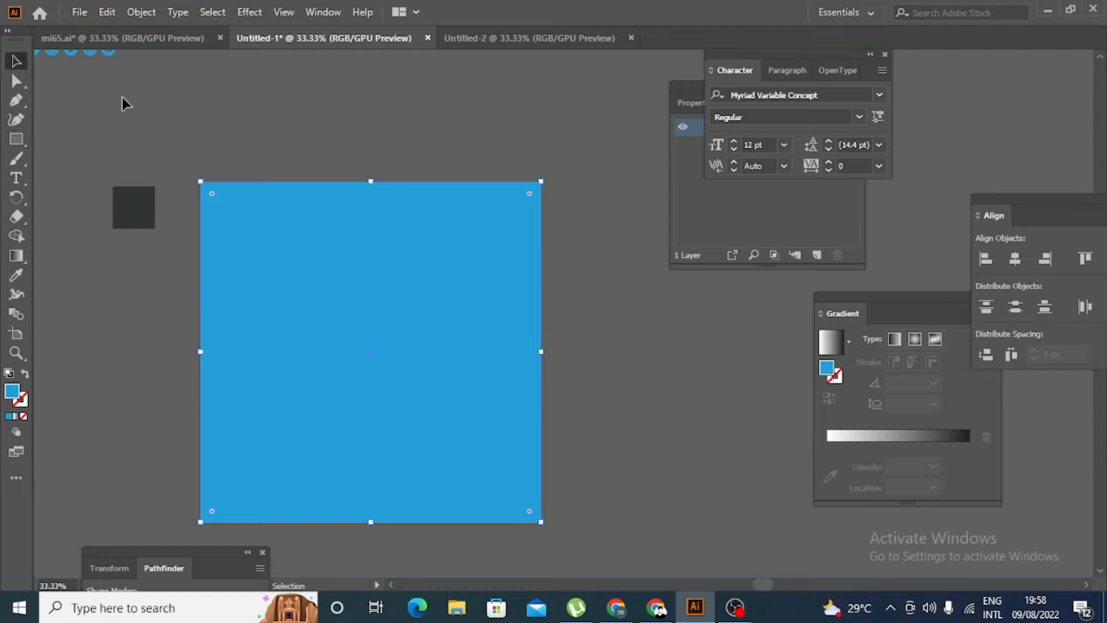
{"action": "left_click", "coordinate": [203, 132]}
{"action": "scroll", "coordinate": [243, 157], "scroll_direction": "down", "scroll_amount": 2}
{"action": "scroll", "coordinate": [235, 211], "scroll_direction": "up", "scroll_amount": 5}
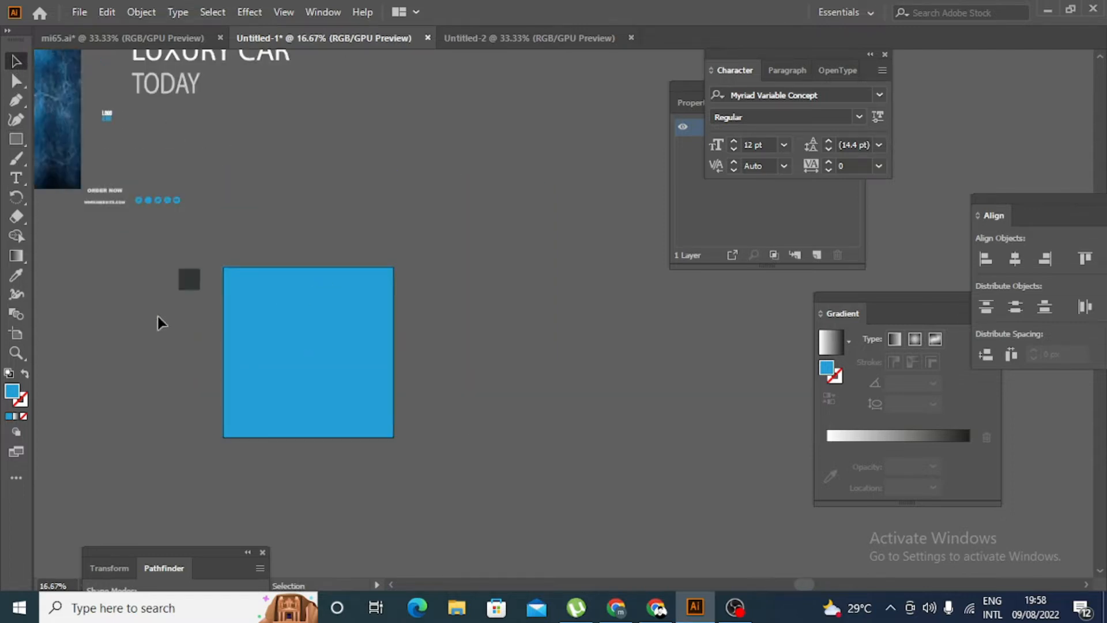
- Recolor the artboard-sized square with the dark grey sampled by Eyedropper from the small square beside the artboard
{"action": "scroll", "coordinate": [158, 316], "scroll_direction": "left", "scroll_amount": 11}
{"action": "left_click", "coordinate": [517, 385]}
{"action": "left_click", "coordinate": [15, 275]}
{"action": "left_click", "coordinate": [402, 279]}
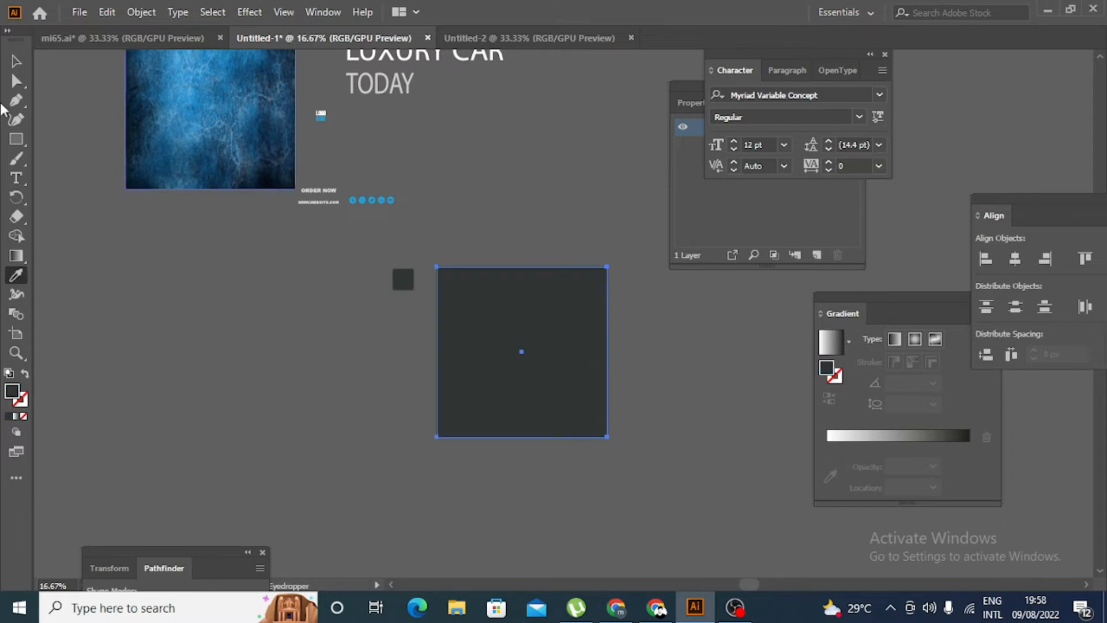
{"action": "key", "text": "v"}
- Move the blue textured background image onto the artboard, matching the position of the dark square
{"action": "left_click_drag", "start_coordinate": [222, 133], "coordinate": [527, 357]}
{"action": "left_click", "coordinate": [629, 396]}
{"action": "scroll", "coordinate": [448, 394], "scroll_direction": "up", "scroll_amount": 6}
{"action": "scroll", "coordinate": [628, 363], "scroll_direction": "down", "scroll_amount": 5}
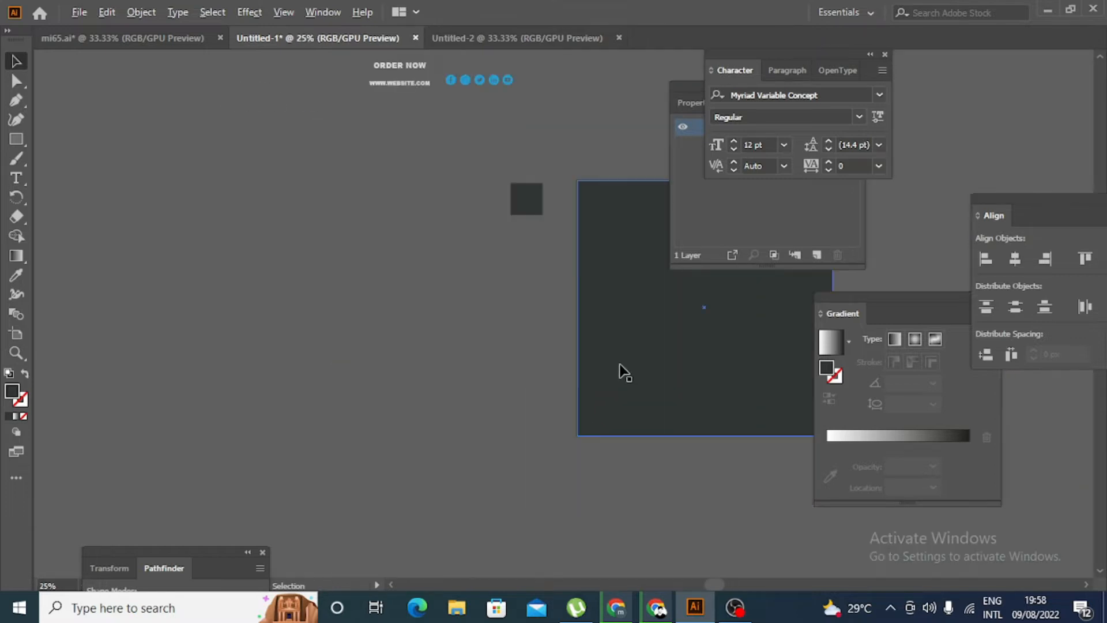
- Reorder Layer 1's contents so the artboard-sized dark square sits directly beneath the blue texture image
{"action": "scroll", "coordinate": [735, 336], "scroll_direction": "right", "scroll_amount": 3}
{"action": "left_click", "coordinate": [465, 253]}
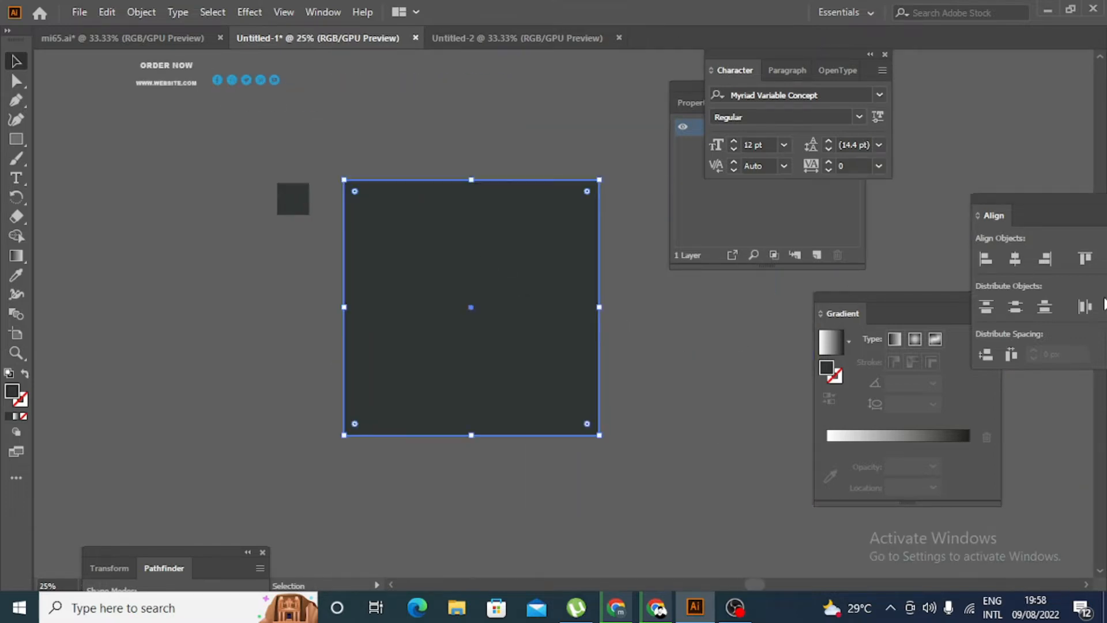
{"action": "left_click_drag", "start_coordinate": [797, 44], "coordinate": [772, 34]}
{"action": "left_click_drag", "start_coordinate": [790, 53], "coordinate": [1033, 61]}
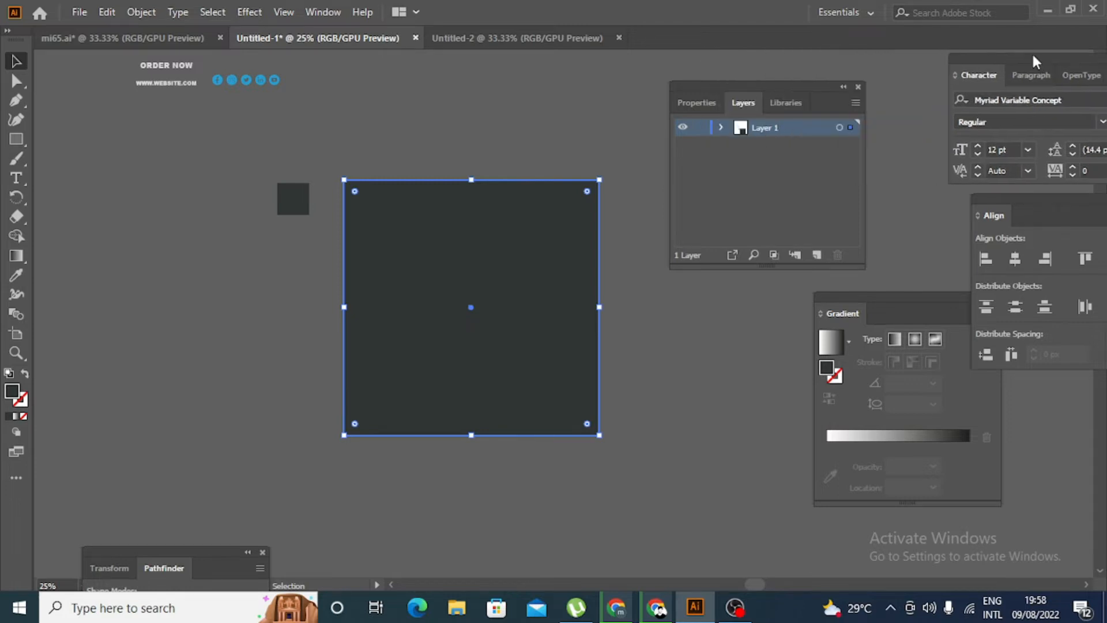
{"action": "left_click", "coordinate": [720, 128]}
{"action": "left_click_drag", "start_coordinate": [776, 149], "coordinate": [800, 232]}
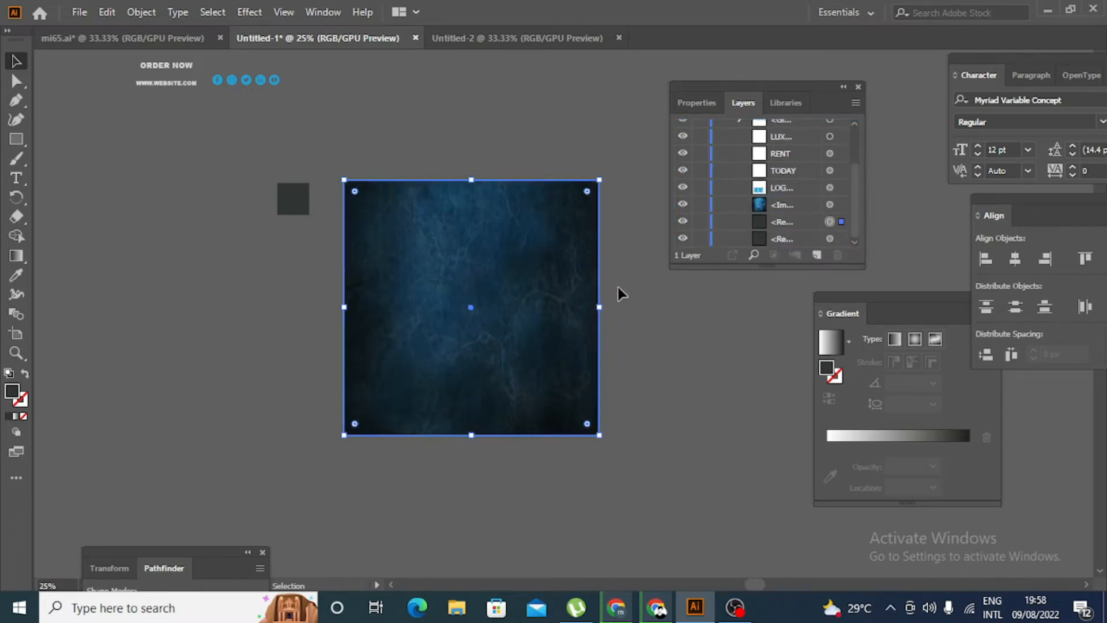
{"action": "left_click", "coordinate": [661, 340]}
{"action": "scroll", "coordinate": [662, 340], "scroll_direction": "up", "scroll_amount": 1}
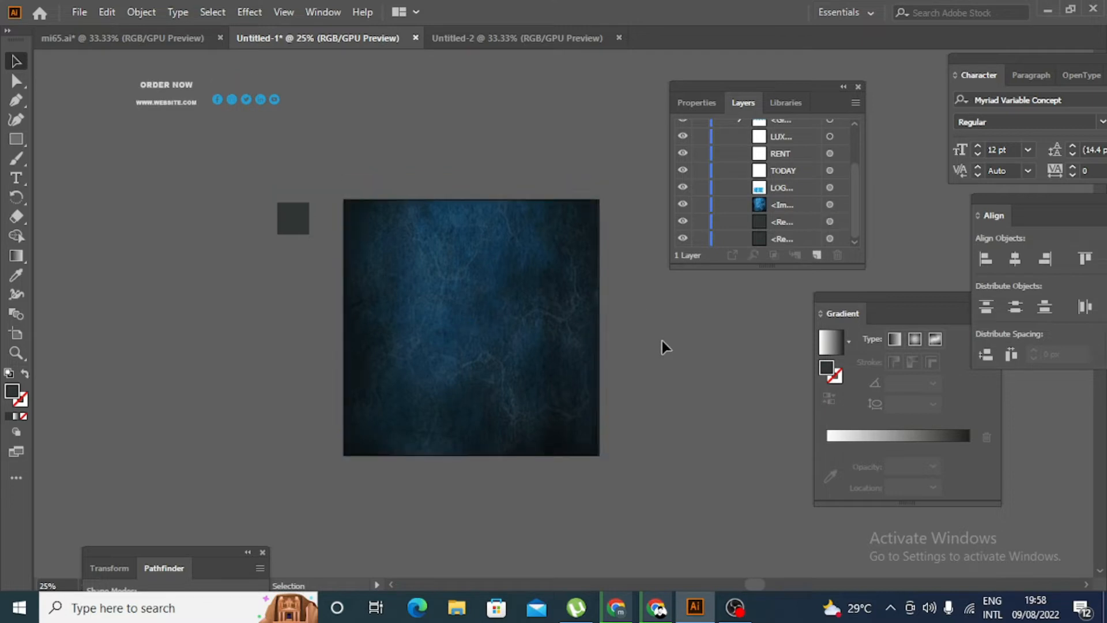
{"action": "left_click", "coordinate": [476, 292]}
{"action": "left_click", "coordinate": [708, 385]}
{"action": "scroll", "coordinate": [708, 386], "scroll_direction": "up", "scroll_amount": 1}
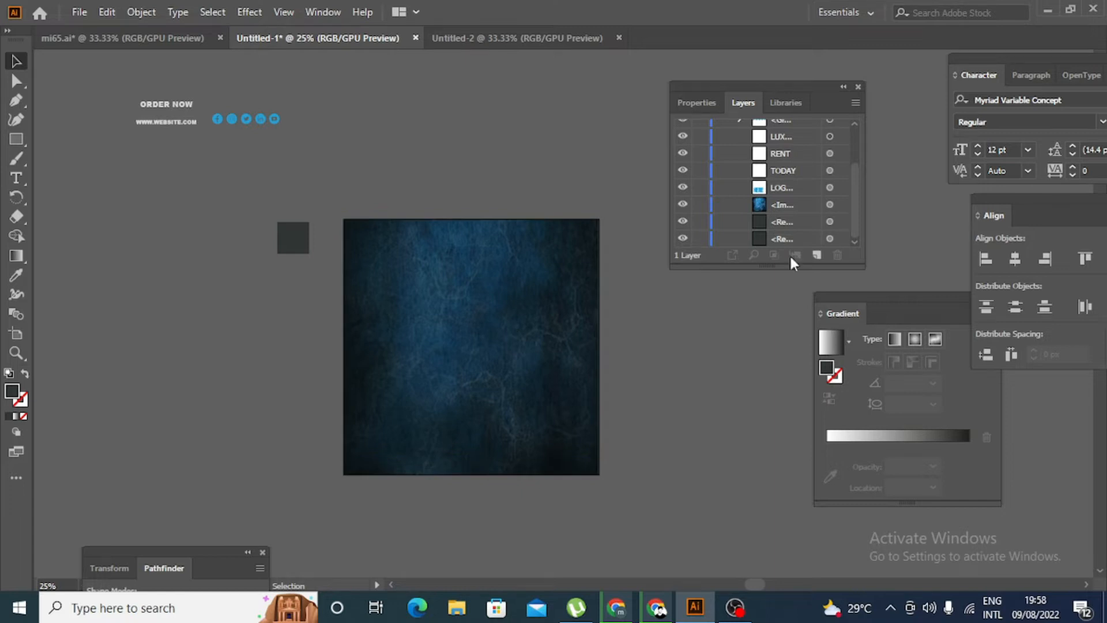
{"action": "scroll", "coordinate": [724, 318], "scroll_direction": "up", "scroll_amount": 3}
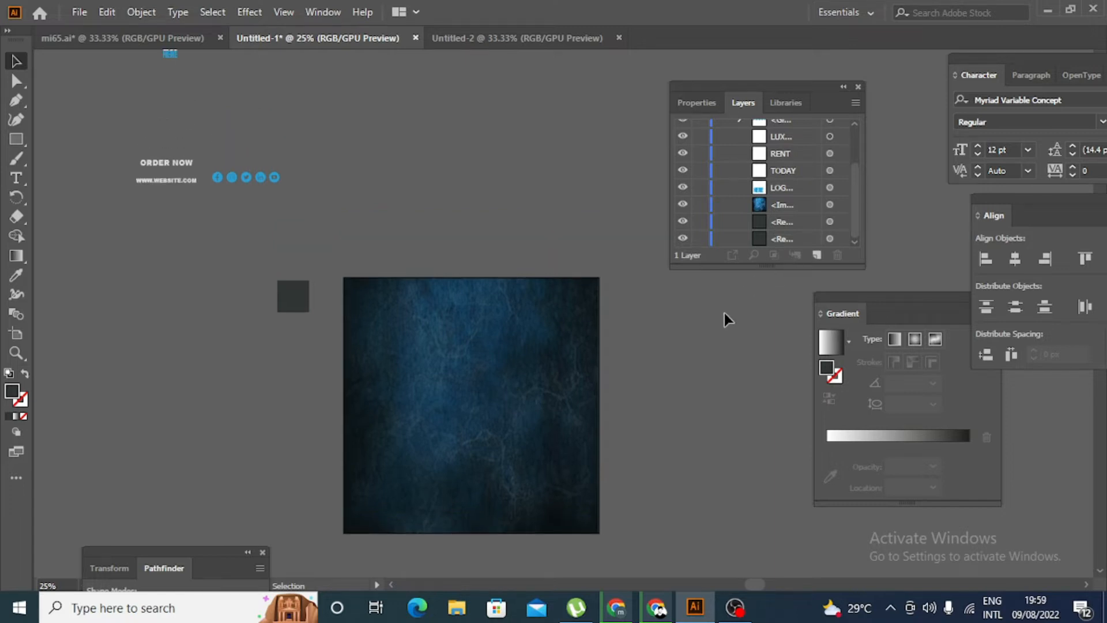
{"action": "scroll", "coordinate": [724, 312], "scroll_direction": "up", "scroll_amount": 9}
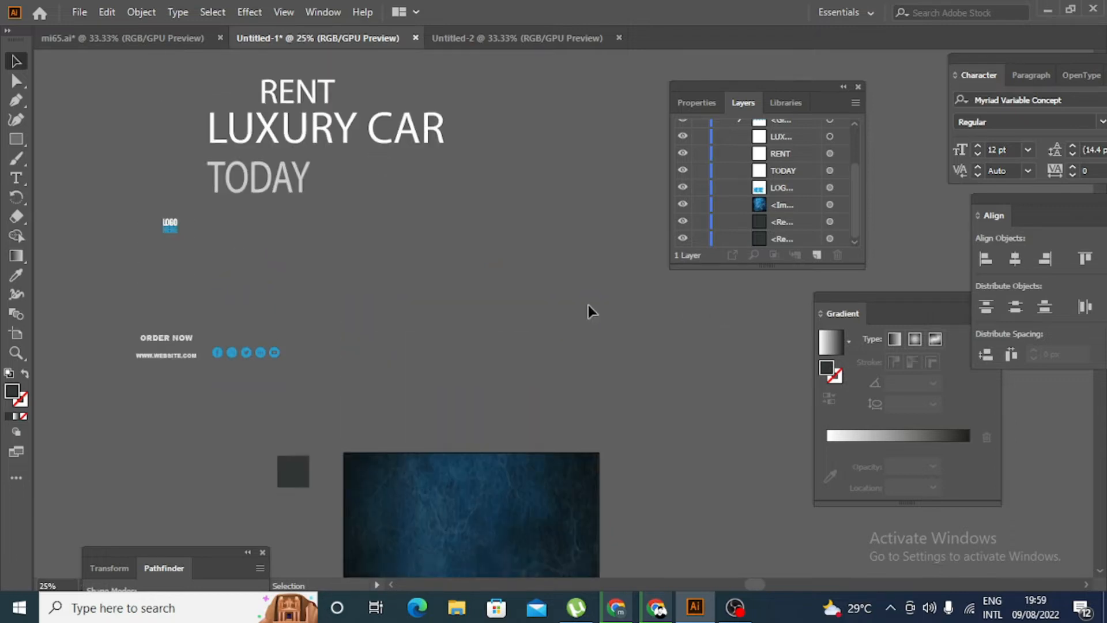
{"action": "scroll", "coordinate": [588, 305], "scroll_direction": "down", "scroll_amount": 8}
{"action": "scroll", "coordinate": [724, 352], "scroll_direction": "down", "scroll_amount": 1}
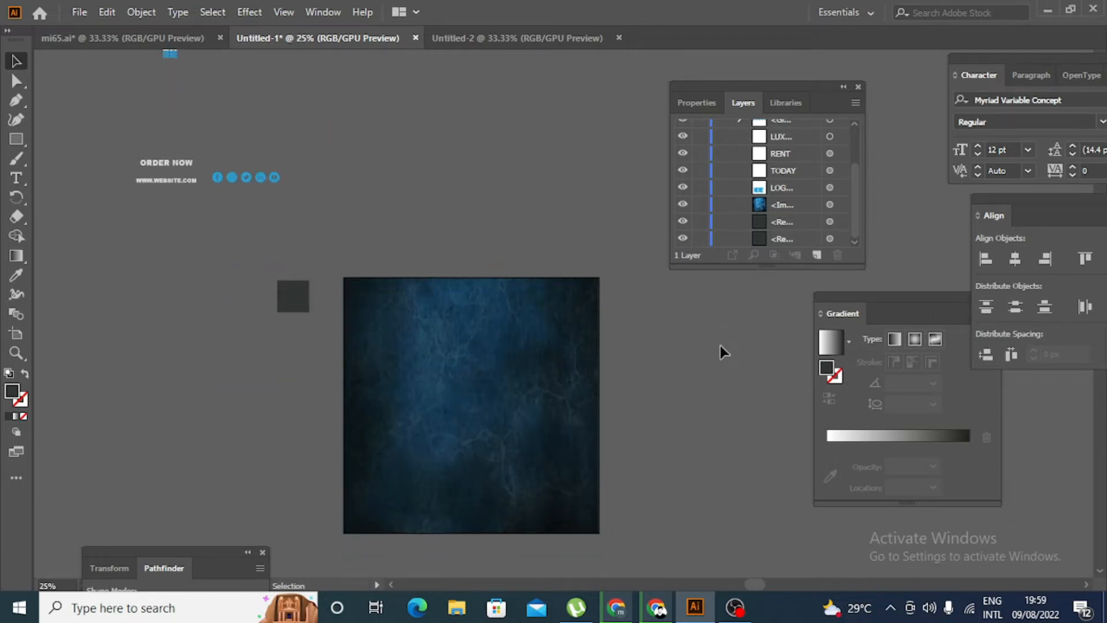
- Place the blue car image "image-removebg-preview (25)" from the Downloads folder onto the lower middle of the artboard
{"action": "left_click", "coordinate": [78, 14]}
{"action": "mouse_move", "coordinate": [106, 11]}
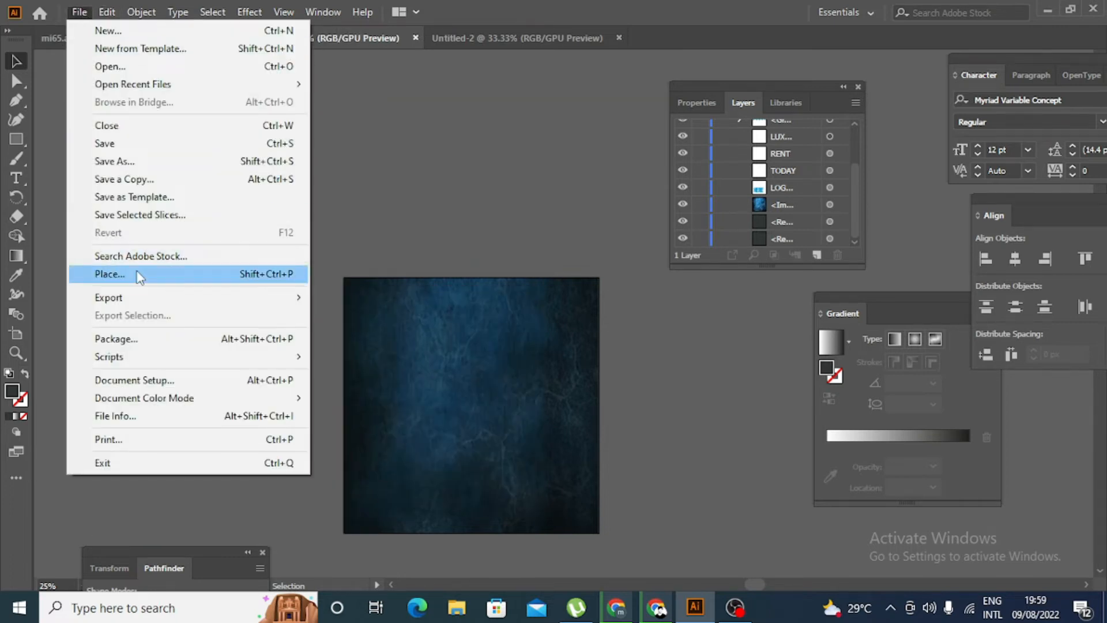
{"action": "left_click", "coordinate": [138, 274]}
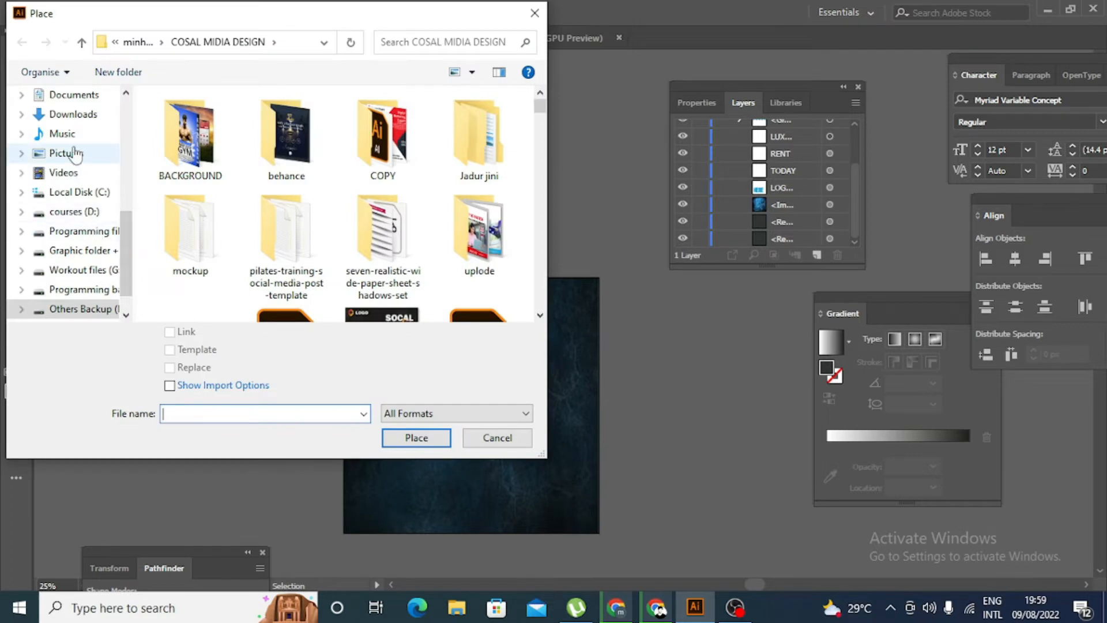
{"action": "left_click", "coordinate": [73, 113]}
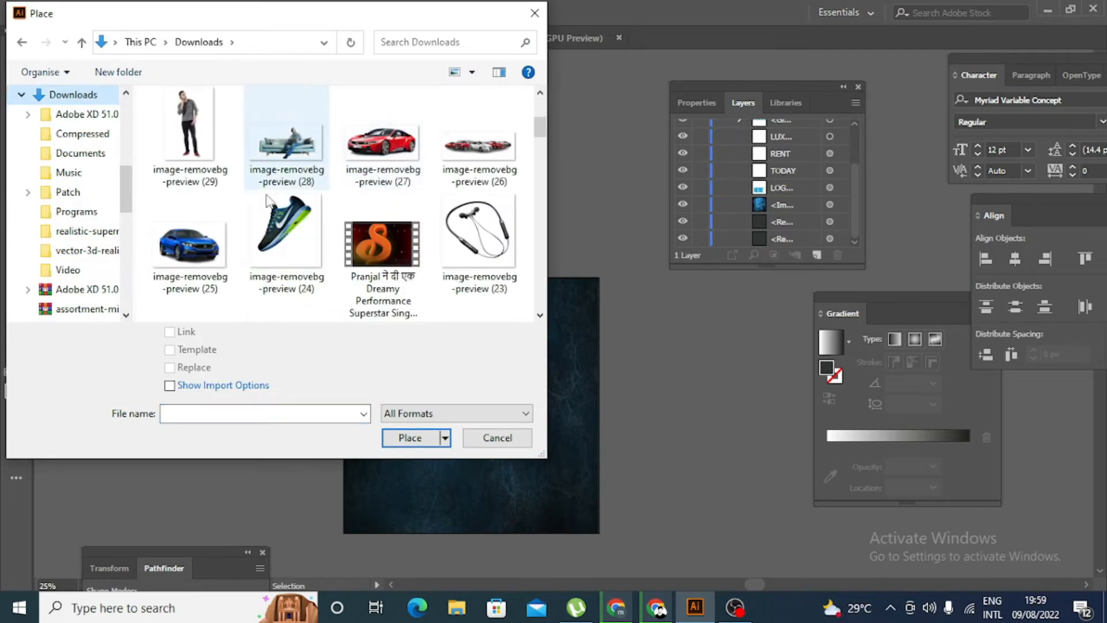
{"action": "left_click", "coordinate": [190, 245]}
{"action": "left_click", "coordinate": [409, 438]}
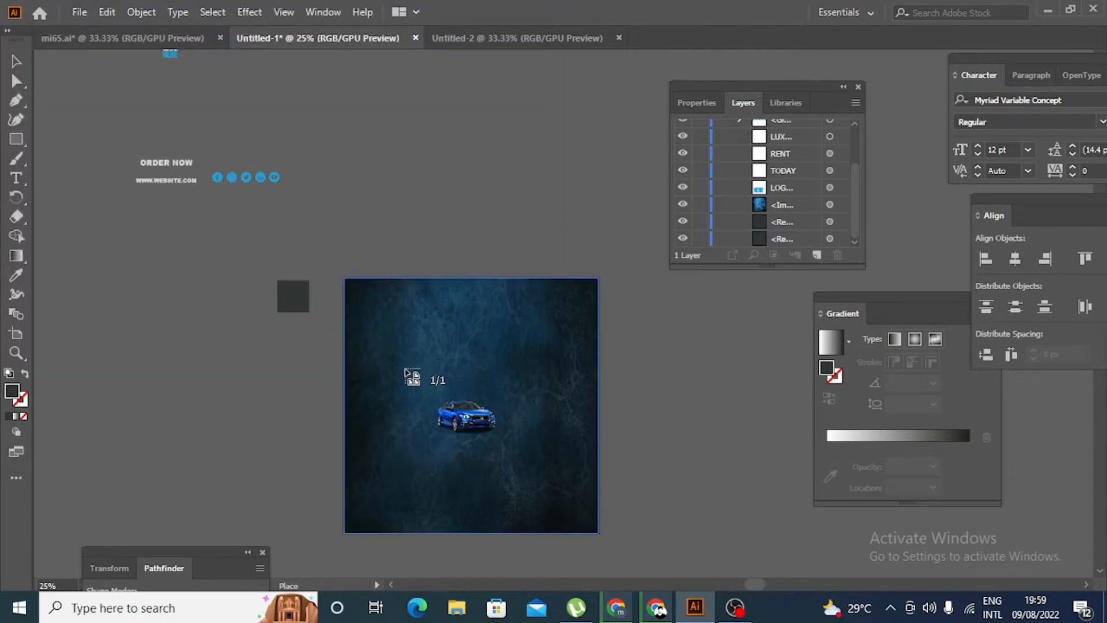
{"action": "left_click_drag", "start_coordinate": [405, 366], "coordinate": [518, 438]}
- Reposition the blue car in the lower middle of the artboard and enlarge it to about three quarters of the artboard width
{"action": "left_click_drag", "start_coordinate": [464, 402], "coordinate": [483, 432]}
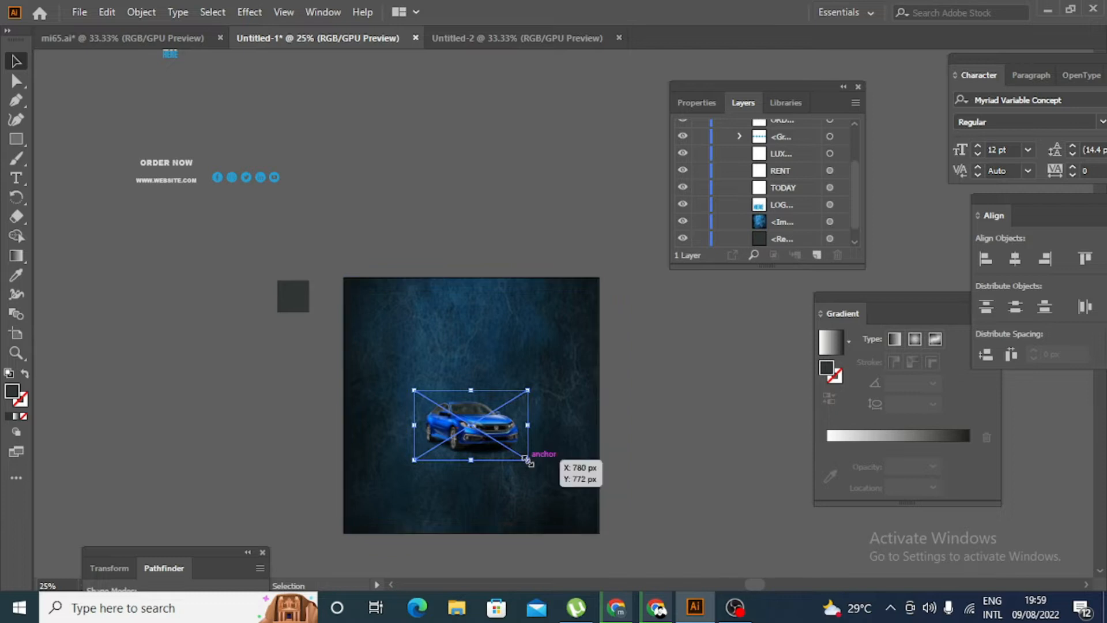
{"action": "left_click_drag", "start_coordinate": [528, 460], "coordinate": [550, 474]}
{"action": "left_click", "coordinate": [669, 455]}
{"action": "scroll", "coordinate": [659, 451], "scroll_direction": "down", "scroll_amount": 3}
{"action": "left_click", "coordinate": [547, 375]}
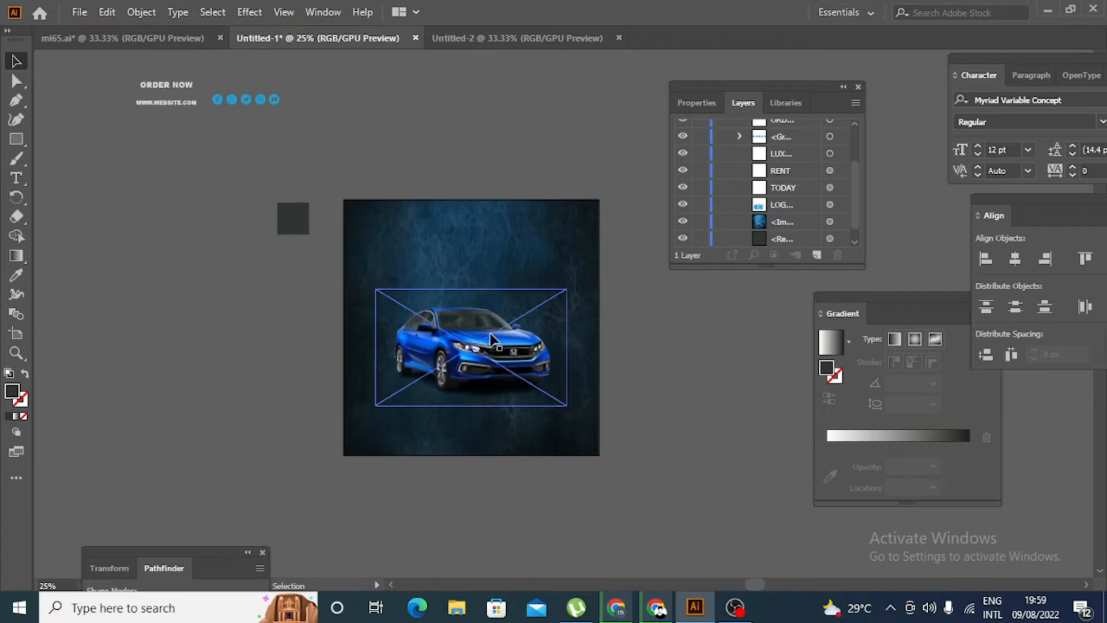
{"action": "left_click", "coordinate": [645, 376]}
- Move the TODAY text onto the artboard behind the car's roof and enlarge it to about 287 pt
{"action": "scroll", "coordinate": [645, 377], "scroll_direction": "up", "scroll_amount": 2}
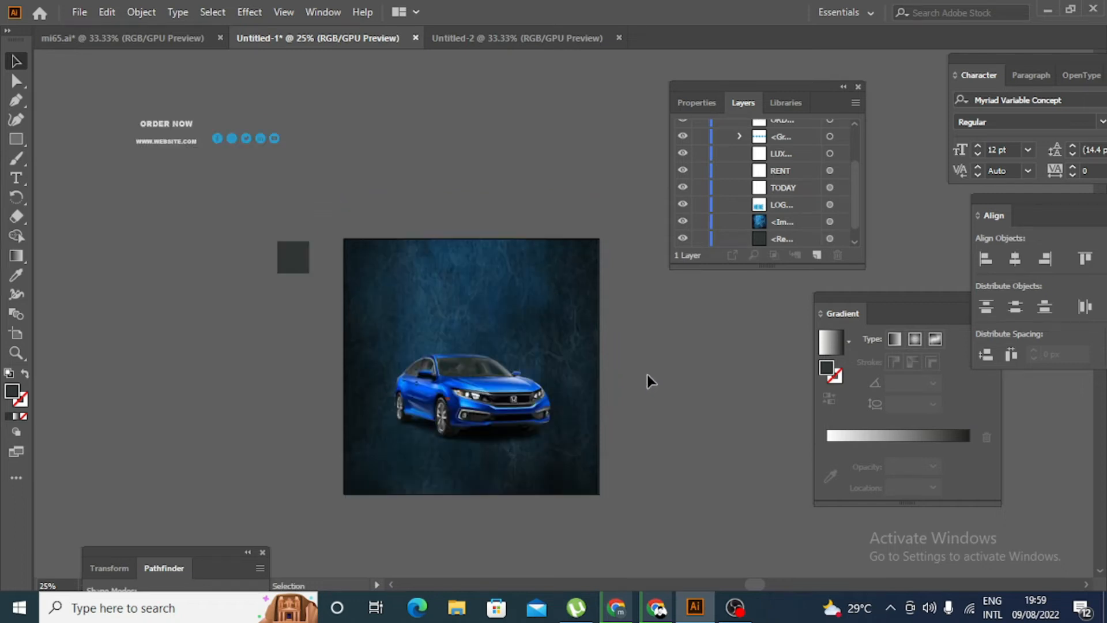
{"action": "scroll", "coordinate": [646, 372], "scroll_direction": "up", "scroll_amount": 1}
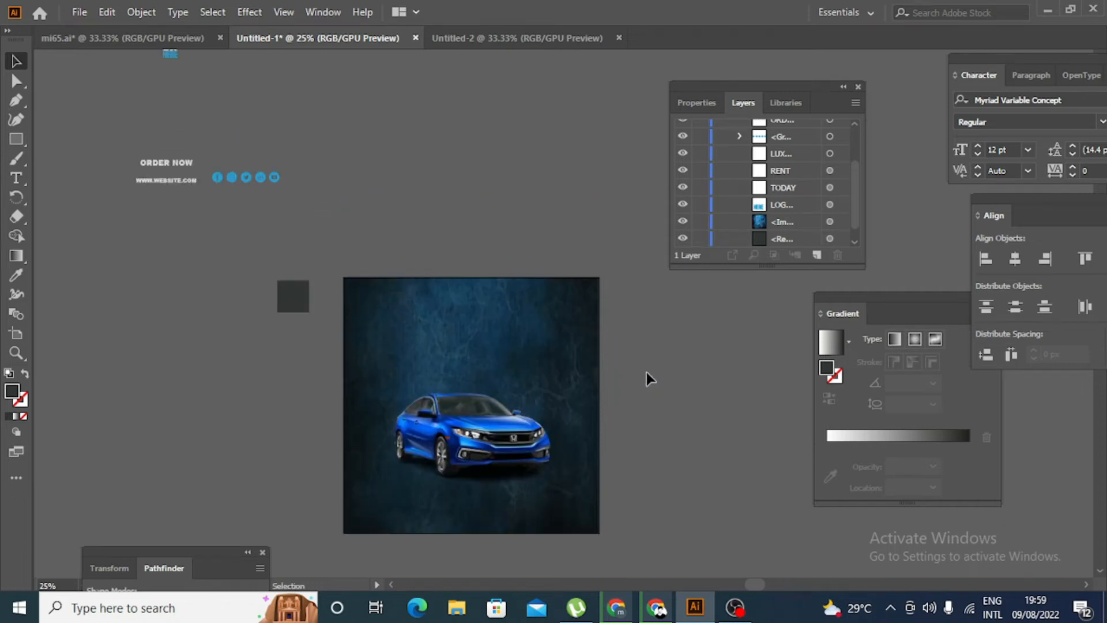
{"action": "scroll", "coordinate": [646, 372], "scroll_direction": "up", "scroll_amount": 2}
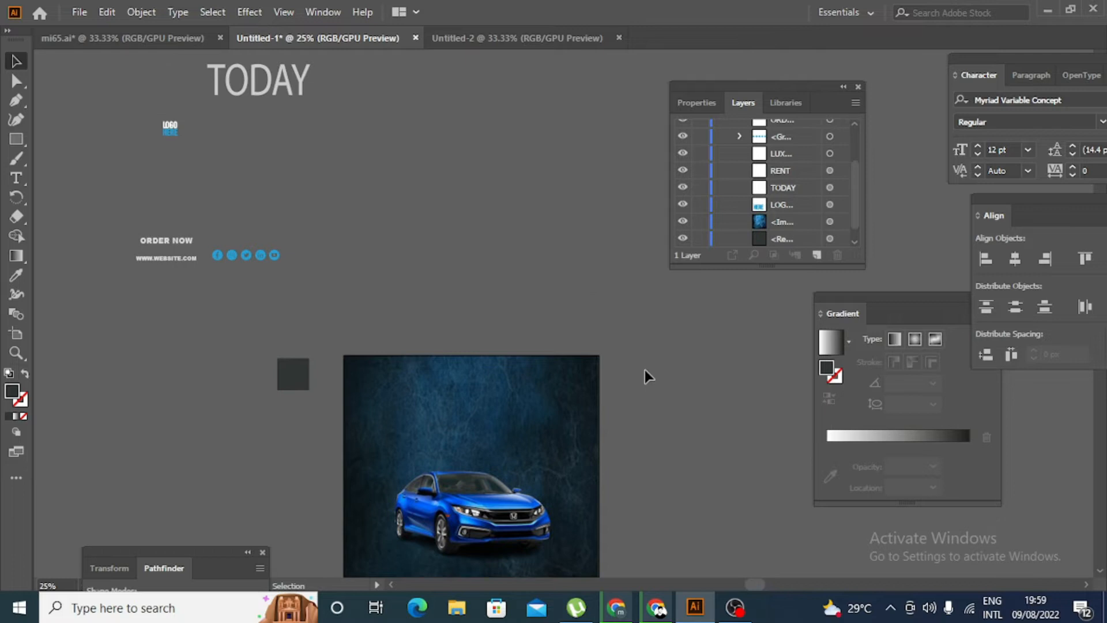
{"action": "left_click_drag", "start_coordinate": [295, 95], "coordinate": [491, 471]}
{"action": "scroll", "coordinate": [641, 347], "scroll_direction": "down", "scroll_amount": 3}
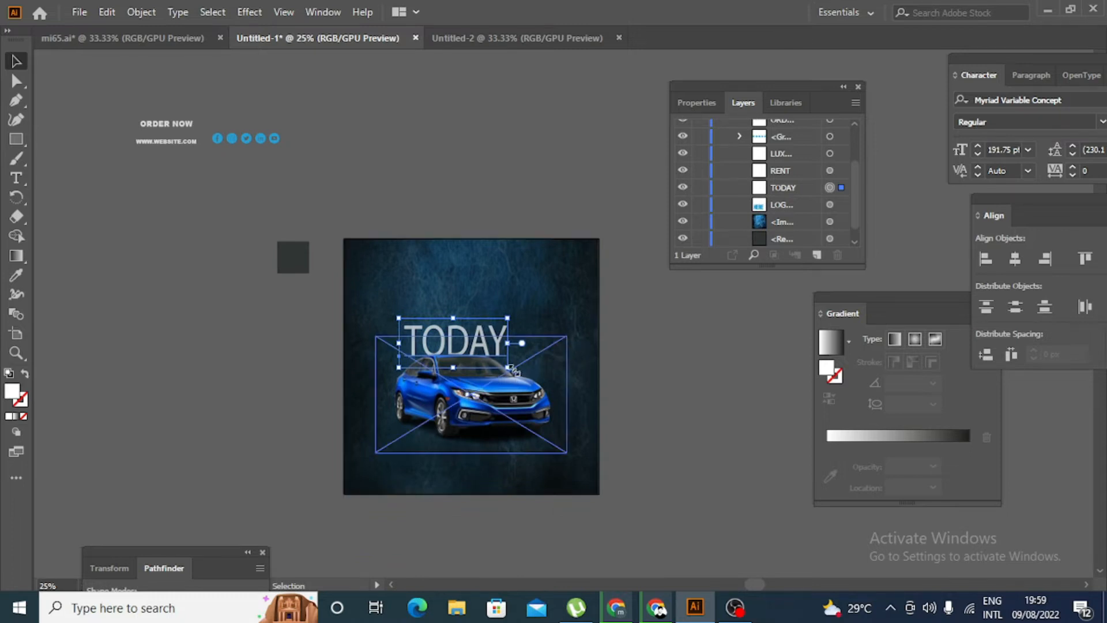
{"action": "left_click_drag", "start_coordinate": [514, 370], "coordinate": [530, 341]}
{"action": "left_click", "coordinate": [662, 386]}
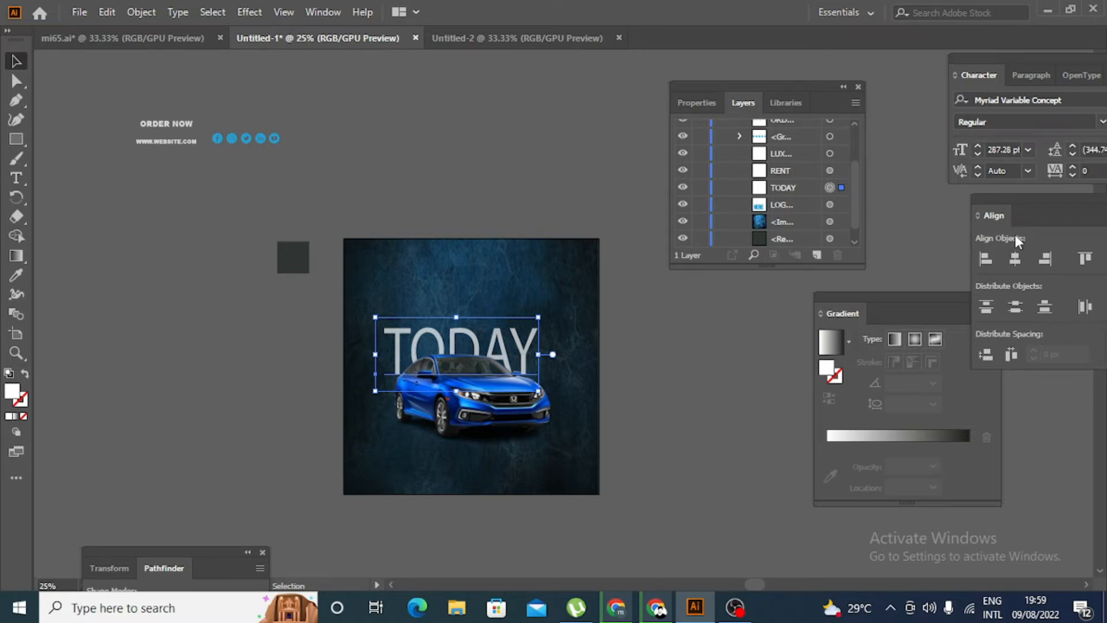
- Set the TODAY text's font style to Semibold
{"action": "left_click_drag", "start_coordinate": [1024, 58], "coordinate": [948, 50]}
{"action": "left_click", "coordinate": [1016, 93]}
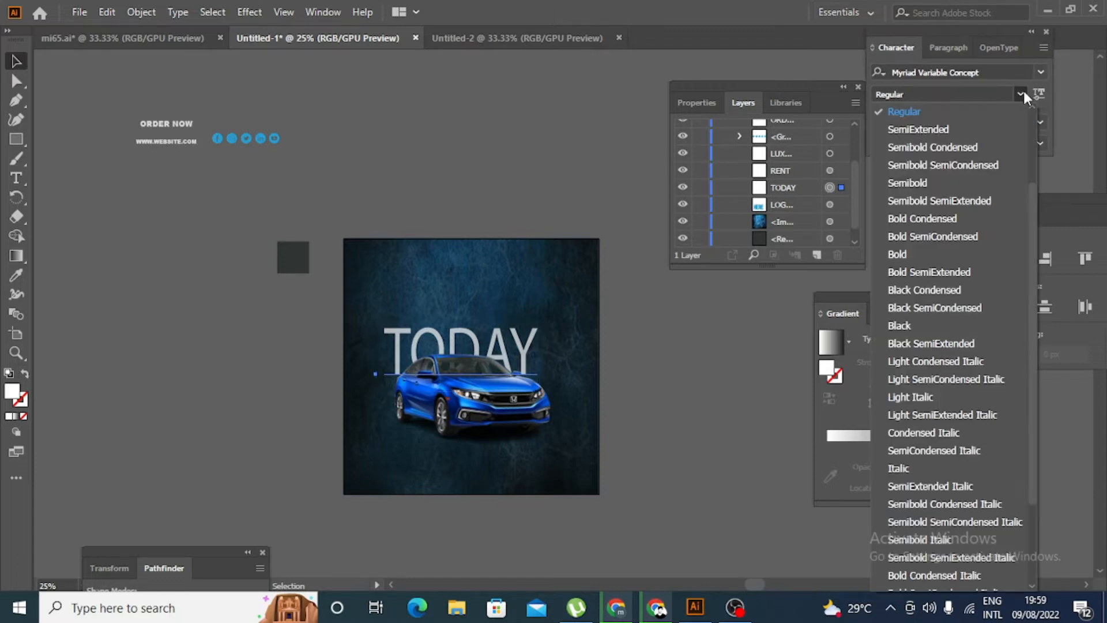
{"action": "left_click", "coordinate": [970, 183]}
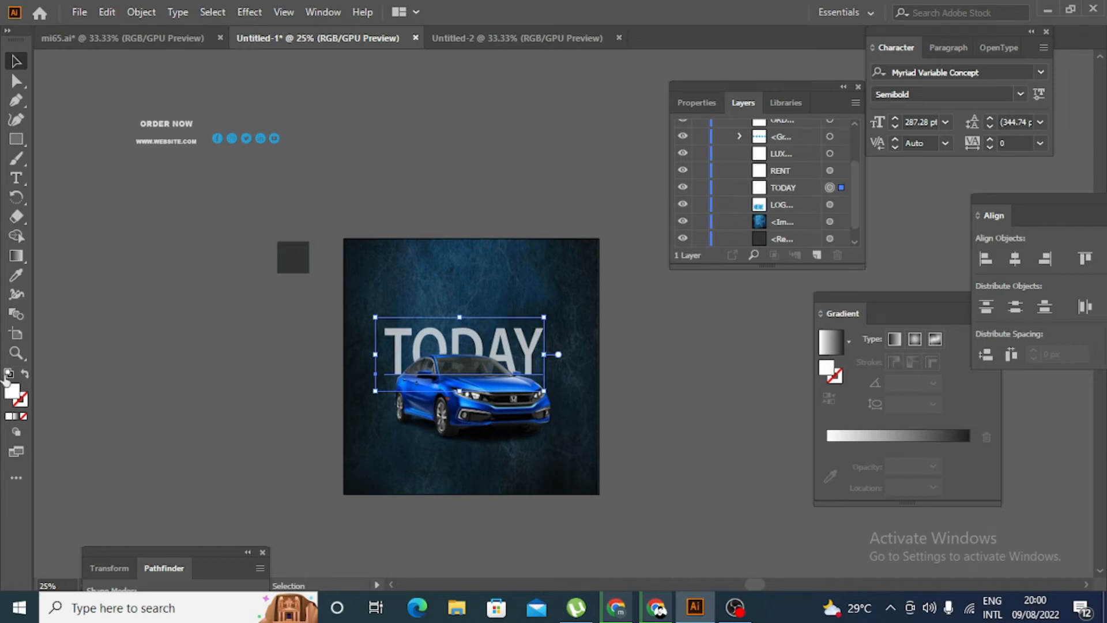
{"action": "left_click", "coordinate": [113, 382]}
{"action": "scroll", "coordinate": [121, 374], "scroll_direction": "down", "scroll_amount": 1}
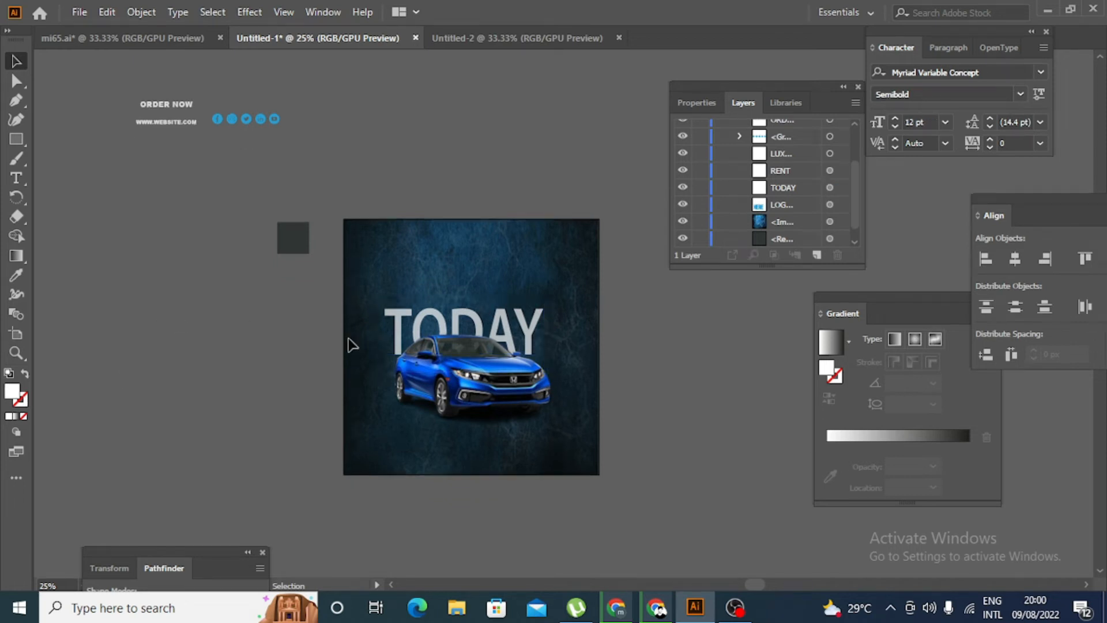
- Select the TODAY text and show its transparency settings
{"action": "left_click", "coordinate": [529, 324]}
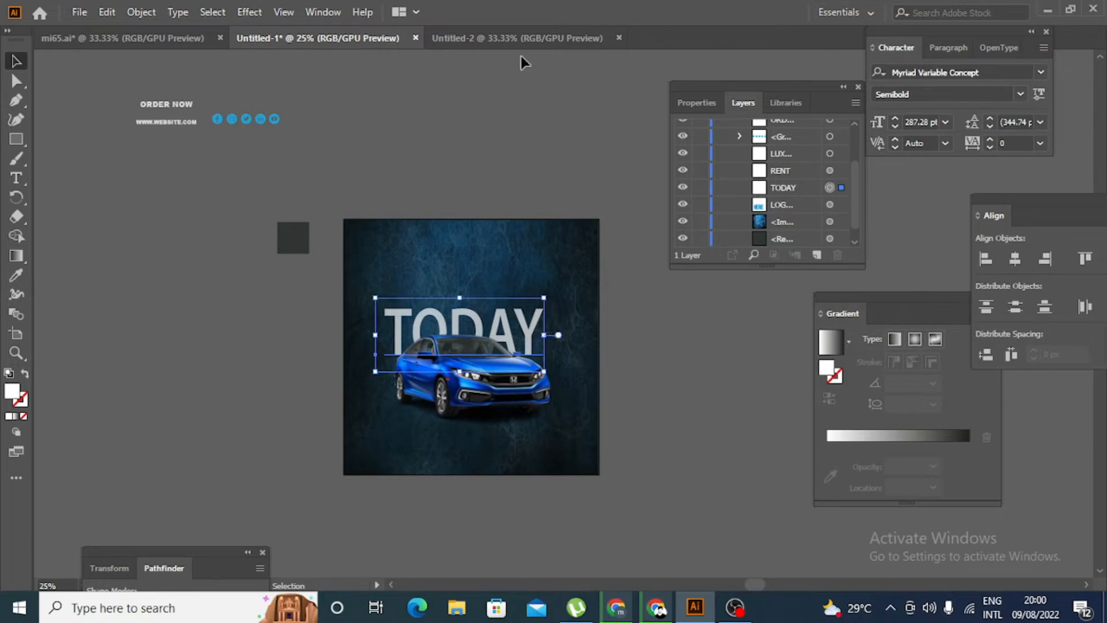
{"action": "left_click", "coordinate": [326, 13]}
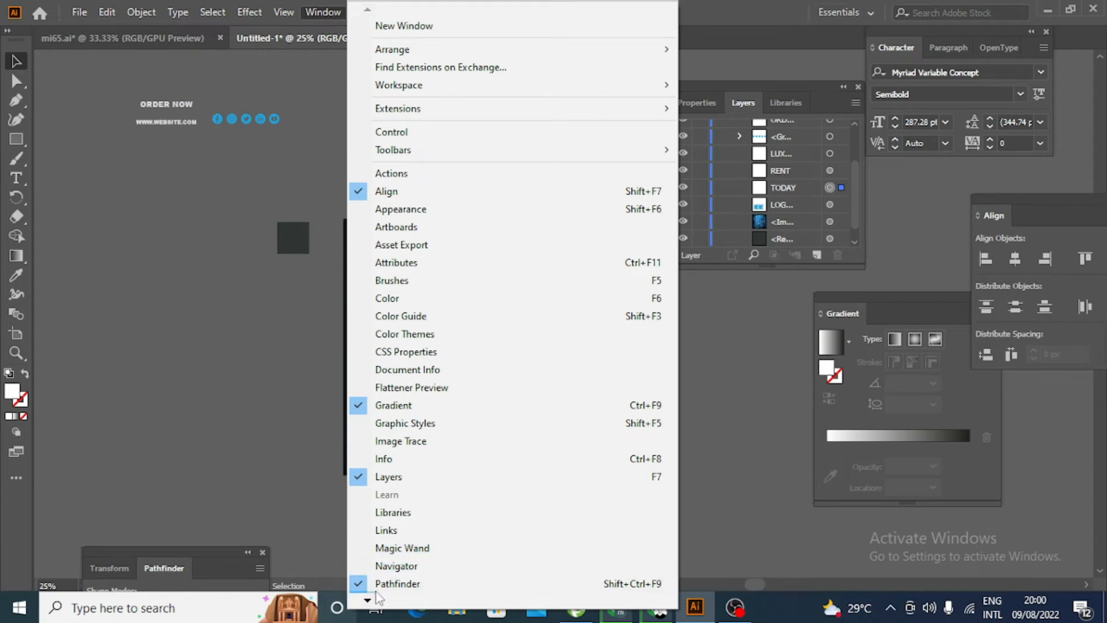
{"action": "mouse_move", "coordinate": [368, 602]}
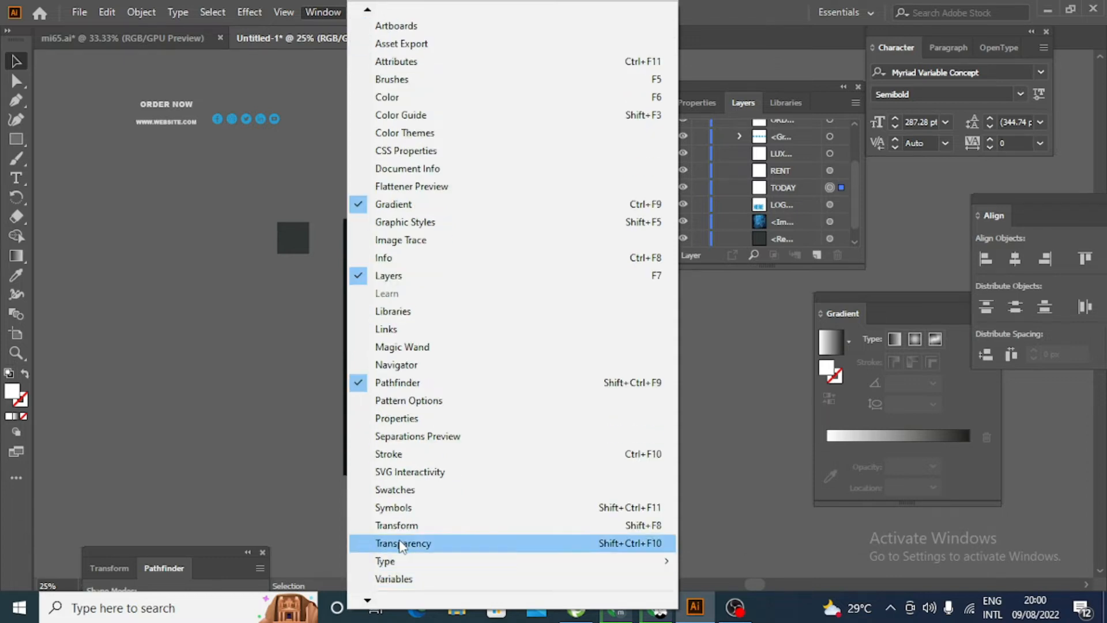
{"action": "left_click", "coordinate": [402, 540]}
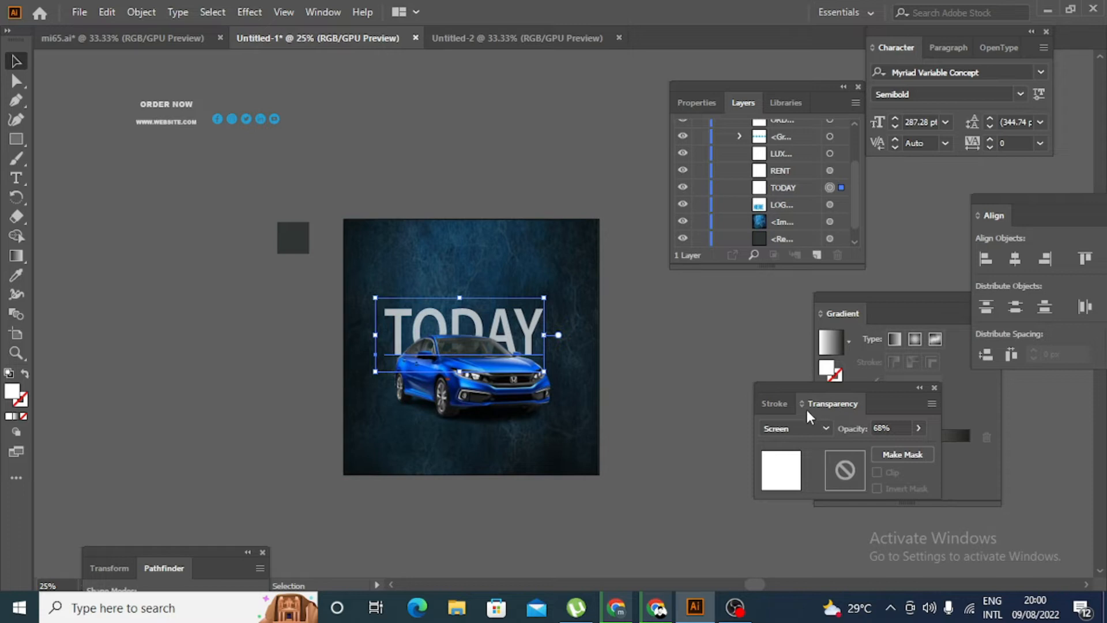
- Try the Overlay and Soft Light blending modes on the TODAY text, and return it to Screen
{"action": "left_click", "coordinate": [826, 428]}
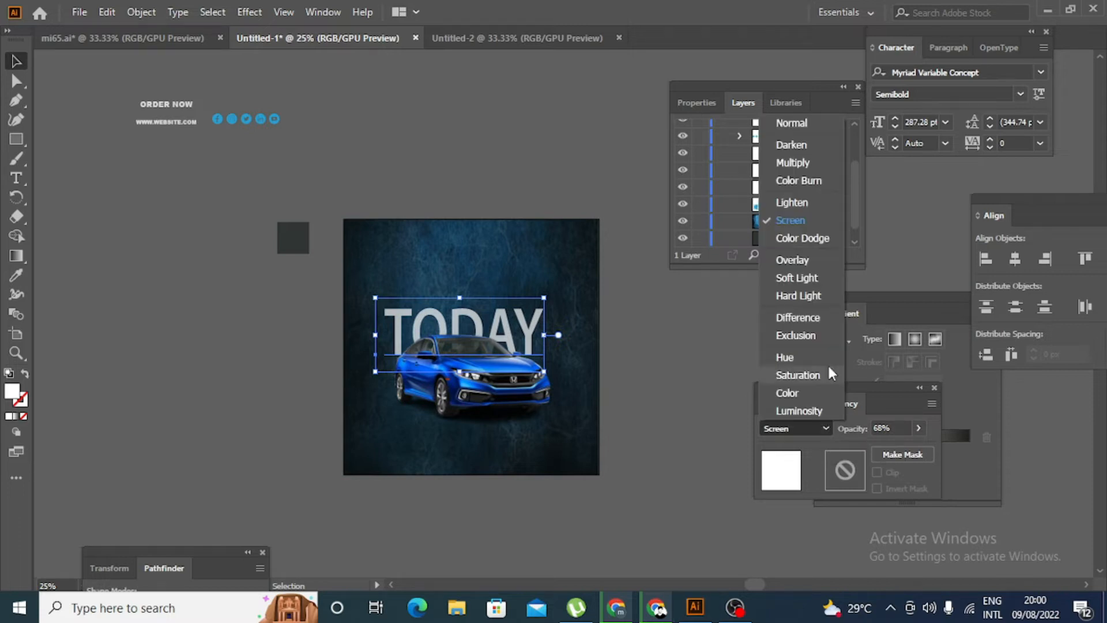
{"action": "left_click", "coordinate": [795, 260]}
{"action": "left_click", "coordinate": [825, 428]}
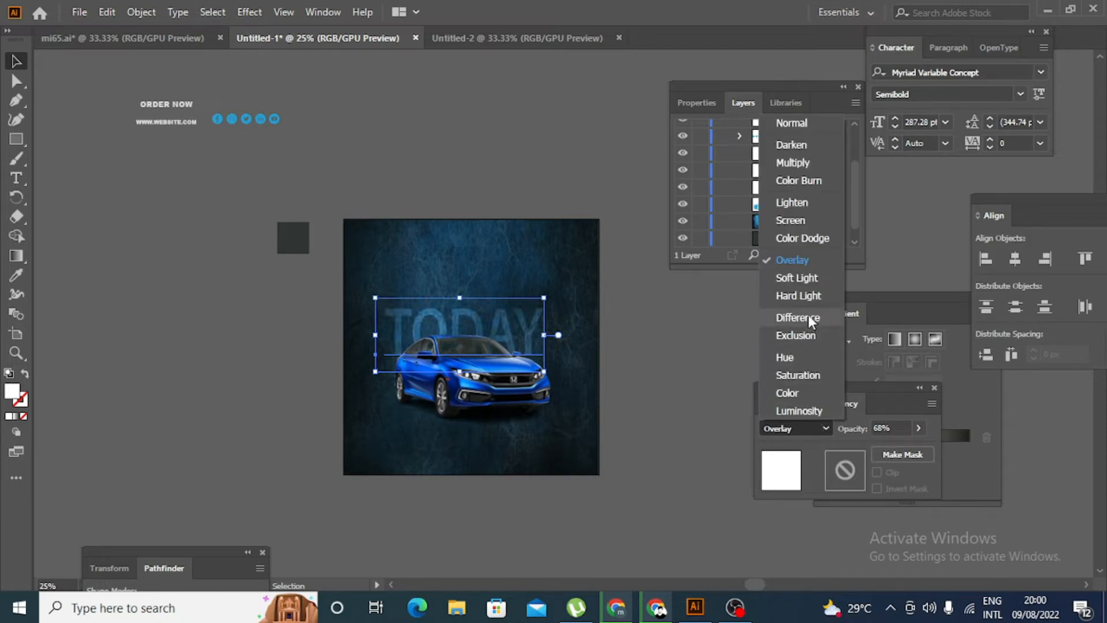
{"action": "left_click", "coordinate": [807, 279]}
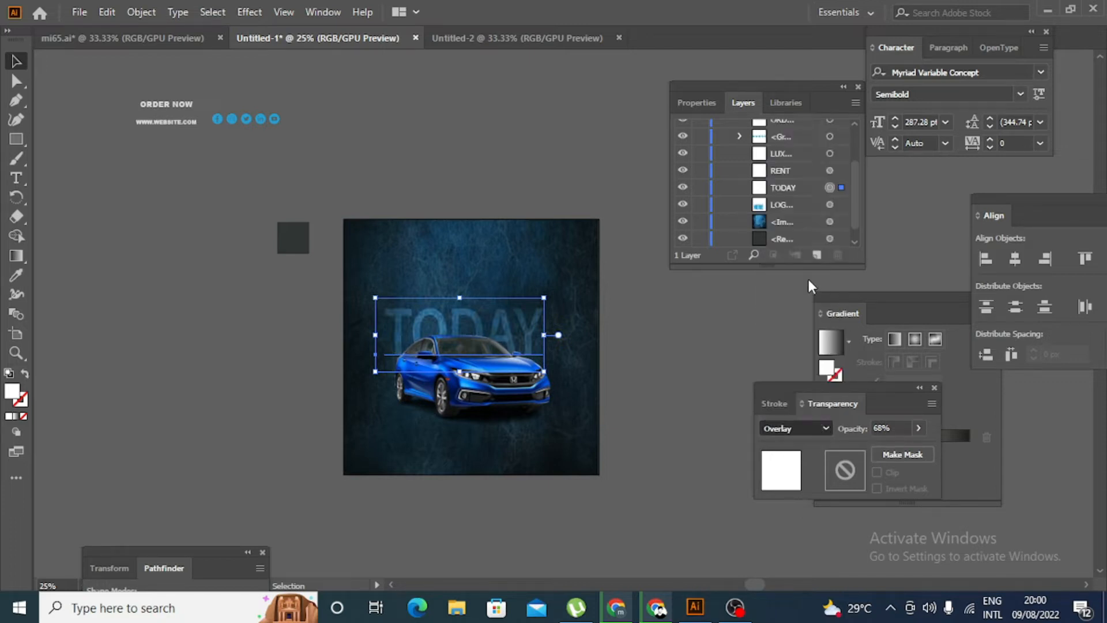
{"action": "left_click", "coordinate": [822, 427]}
{"action": "left_click", "coordinate": [820, 219]}
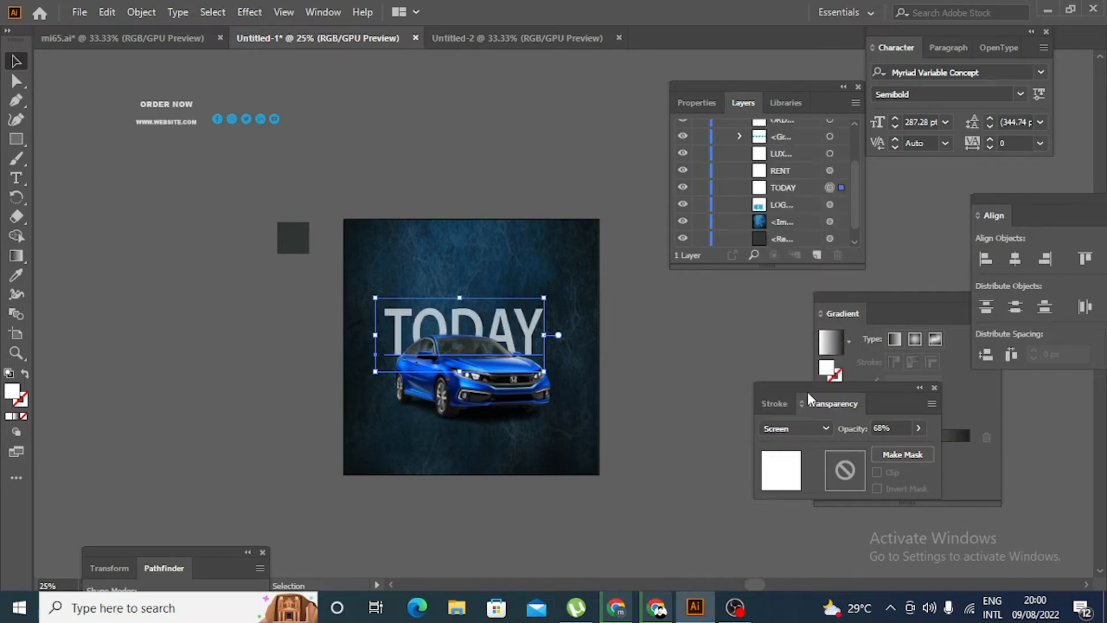
- Try the Color Burn and Multiply blending modes on the TODAY text, and return it to Screen
{"action": "left_click", "coordinate": [819, 428]}
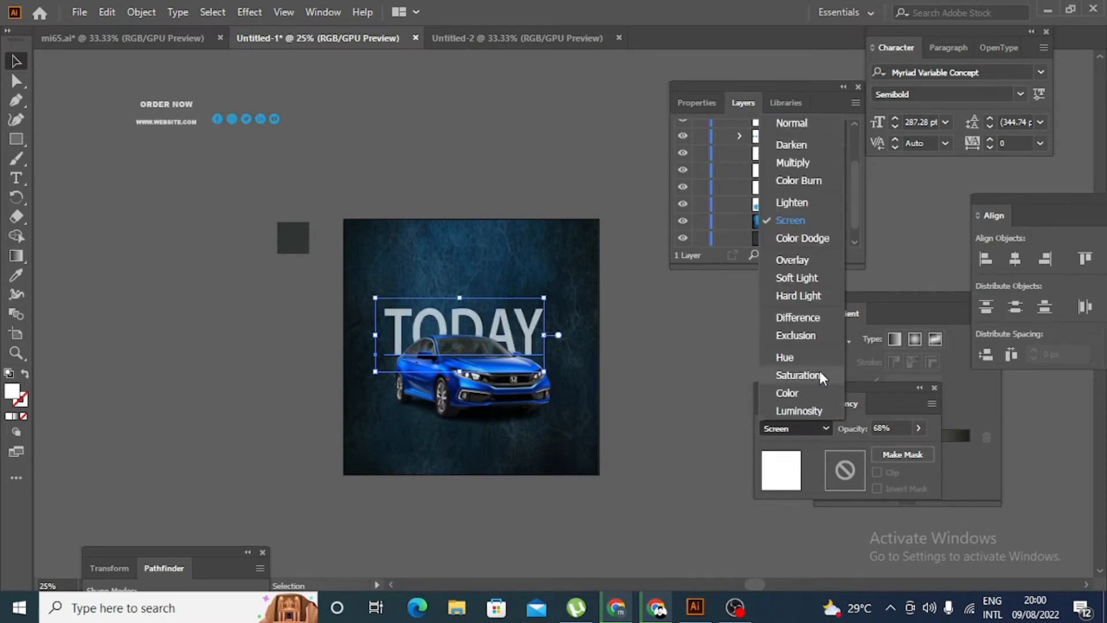
{"action": "left_click", "coordinate": [815, 183]}
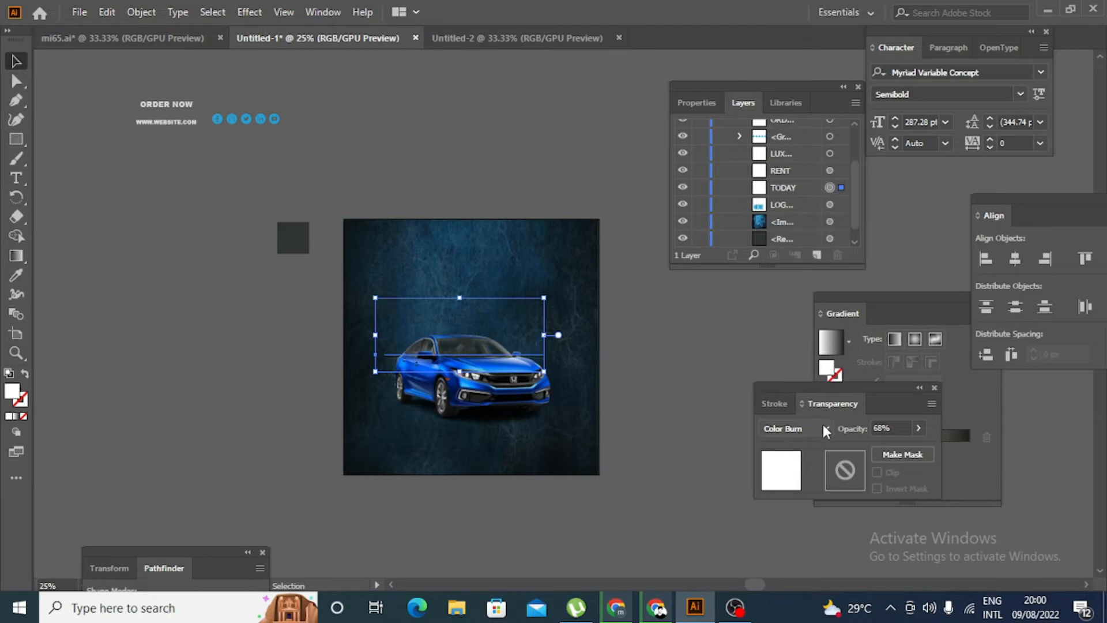
{"action": "left_click", "coordinate": [824, 427]}
{"action": "left_click", "coordinate": [811, 164]}
{"action": "left_click", "coordinate": [823, 431]}
{"action": "left_click", "coordinate": [813, 221]}
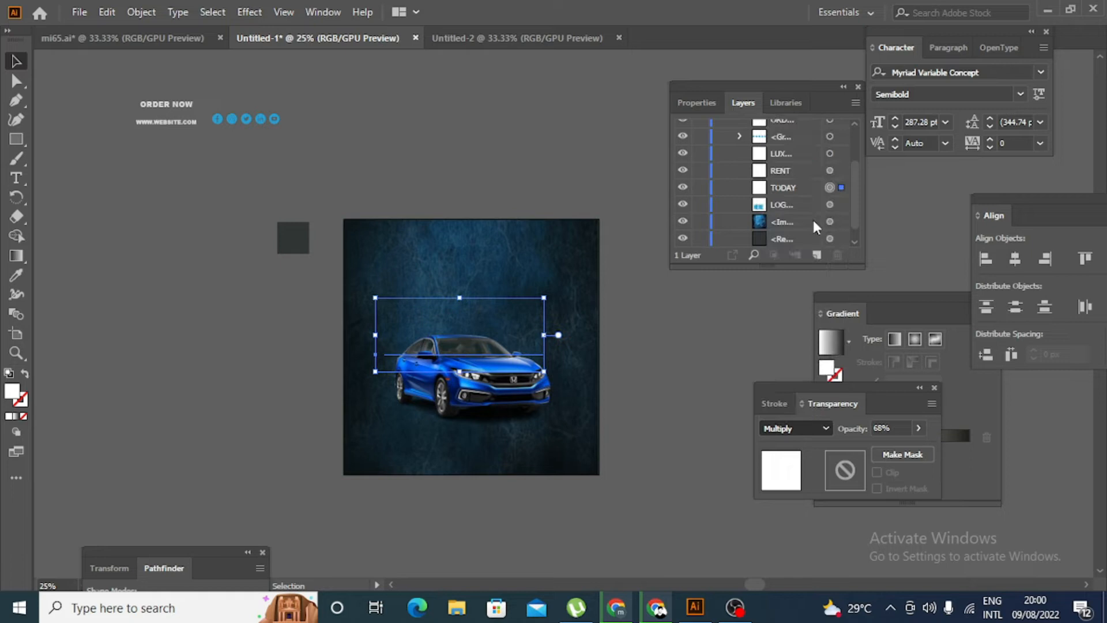
{"action": "left_click", "coordinate": [112, 277]}
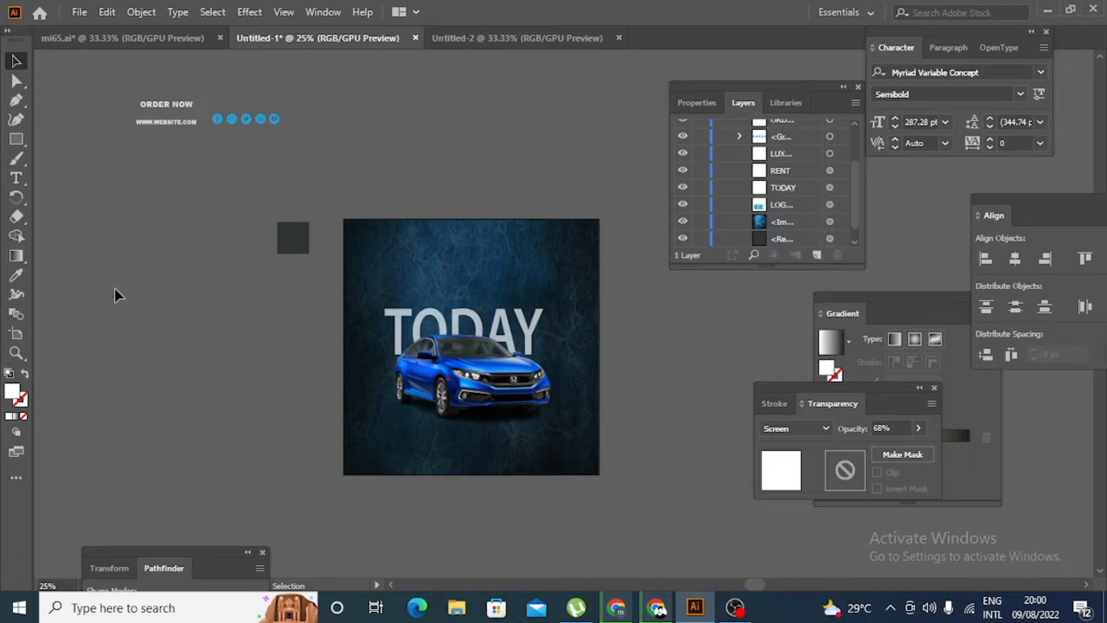
- Move the RENT and LUXURY CAR texts onto the artboard, stacked above the TODAY text
{"action": "scroll", "coordinate": [126, 303], "scroll_direction": "up", "scroll_amount": 2}
{"action": "scroll", "coordinate": [126, 304], "scroll_direction": "up", "scroll_amount": 1}
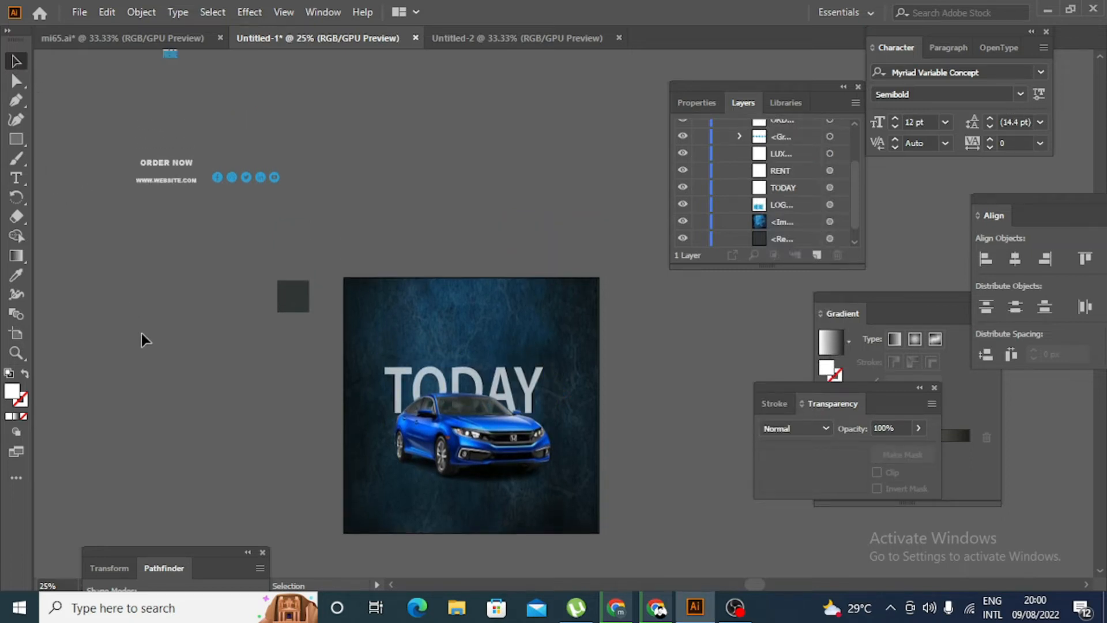
{"action": "scroll", "coordinate": [143, 340], "scroll_direction": "up", "scroll_amount": 1}
{"action": "scroll", "coordinate": [140, 340], "scroll_direction": "up", "scroll_amount": 1}
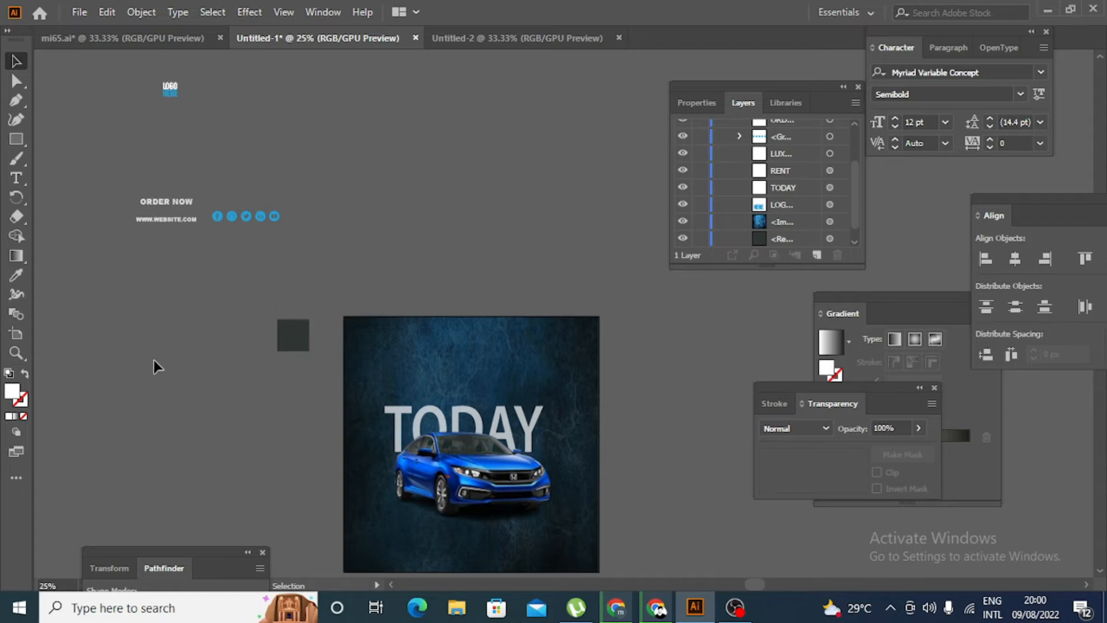
{"action": "scroll", "coordinate": [152, 355], "scroll_direction": "up", "scroll_amount": 5}
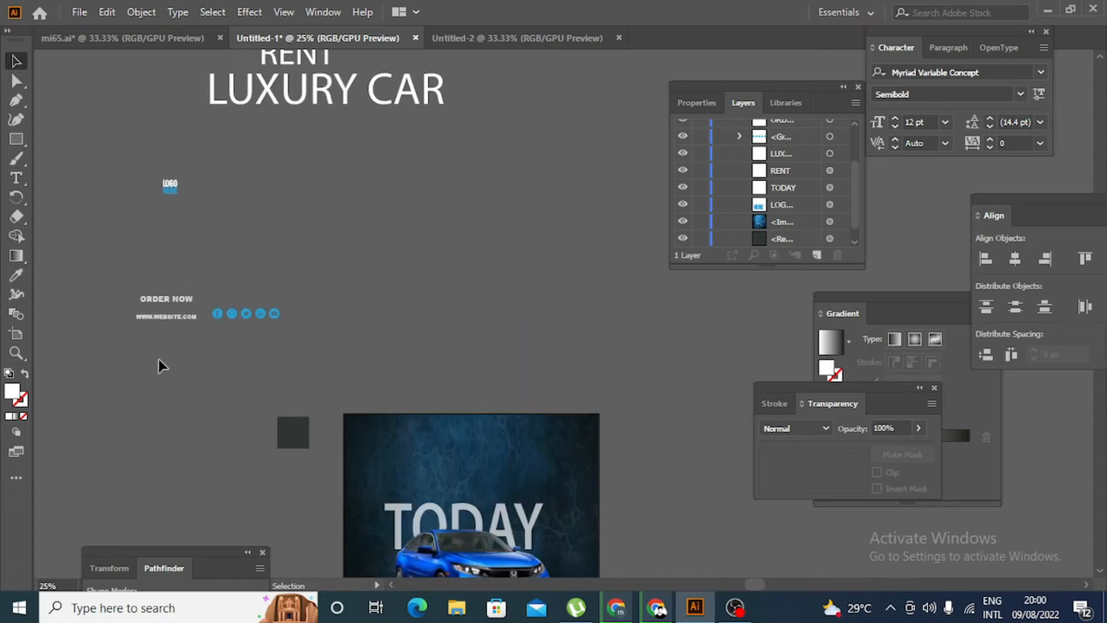
{"action": "scroll", "coordinate": [158, 359], "scroll_direction": "down", "scroll_amount": 4}
{"action": "scroll", "coordinate": [143, 317], "scroll_direction": "up", "scroll_amount": 4}
{"action": "scroll", "coordinate": [311, 115], "scroll_direction": "up", "scroll_amount": 1}
{"action": "left_click_drag", "start_coordinate": [293, 72], "coordinate": [472, 454]}
{"action": "left_click_drag", "start_coordinate": [373, 110], "coordinate": [525, 504]}
{"action": "left_click", "coordinate": [667, 550]}
{"action": "scroll", "coordinate": [611, 503], "scroll_direction": "down", "scroll_amount": 5}
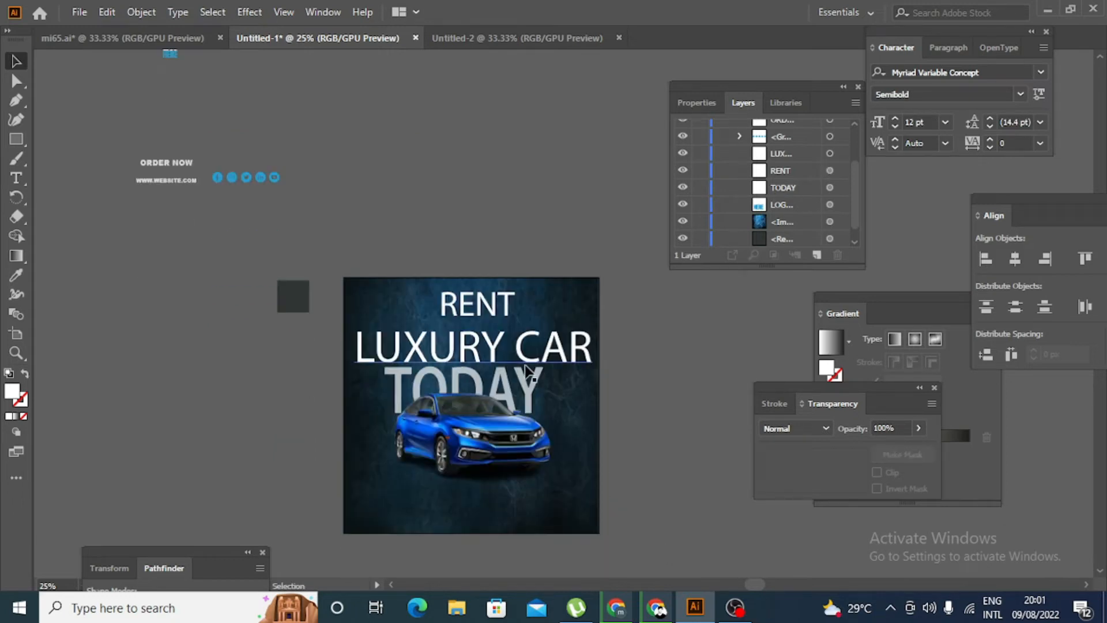
- Shrink the LUXURY CAR text to about 168 pt and shift it slightly up, away from TODAY
{"action": "scroll", "coordinate": [525, 366], "scroll_direction": "up", "scroll_amount": 2}
{"action": "left_click", "coordinate": [519, 352]}
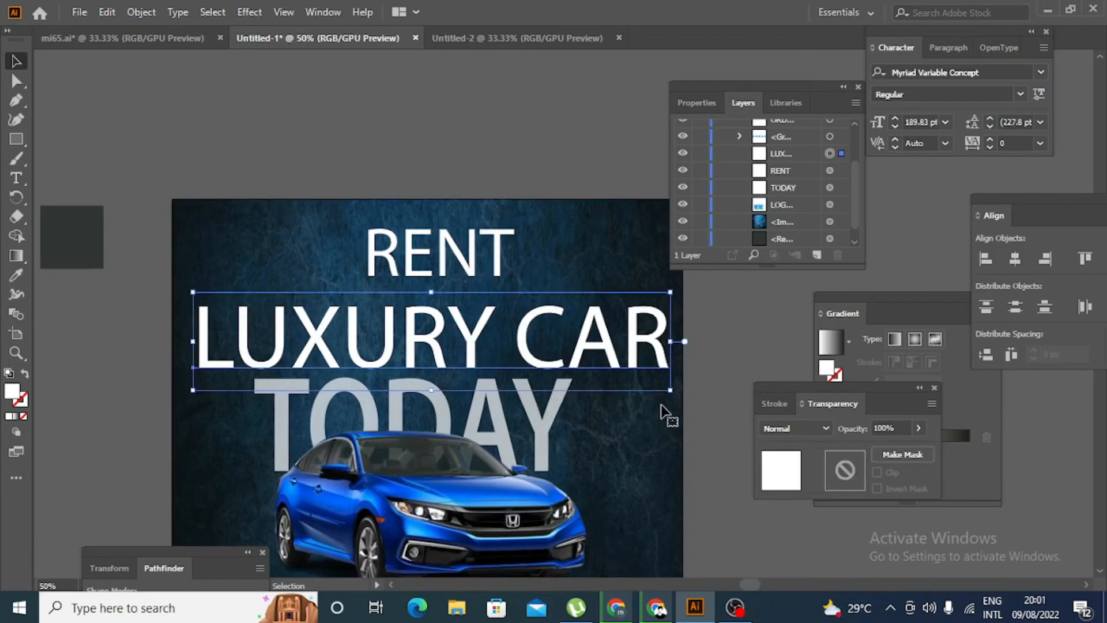
{"action": "left_click_drag", "start_coordinate": [670, 389], "coordinate": [642, 384]}
{"action": "left_click", "coordinate": [713, 381]}
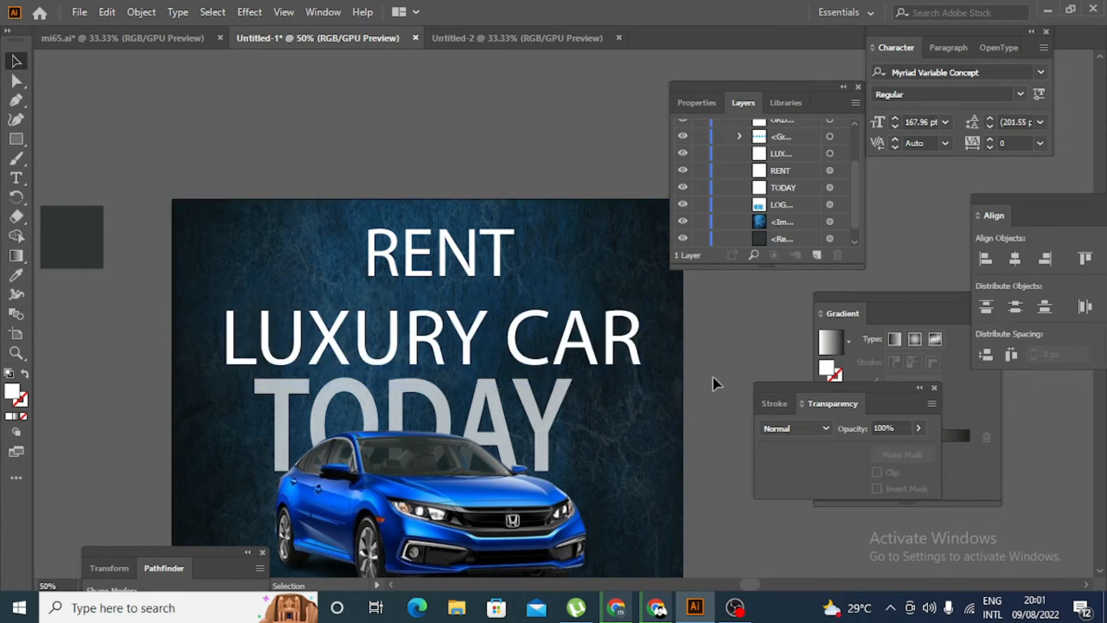
{"action": "left_click_drag", "start_coordinate": [568, 358], "coordinate": [564, 351]}
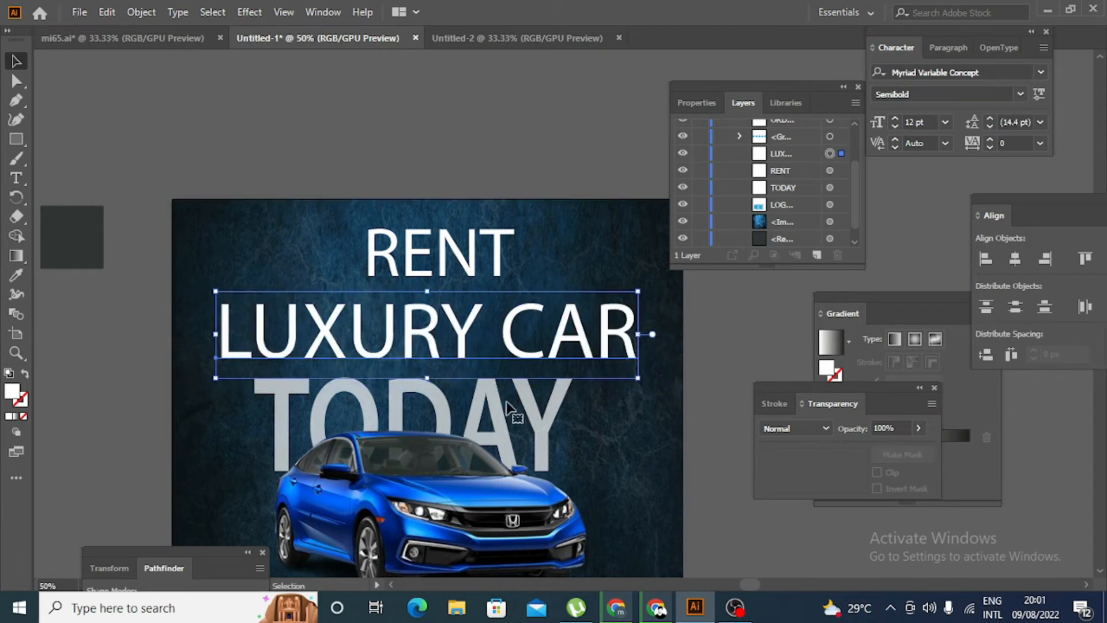
- Nudge the TODAY text slightly down behind the car to widen its gap from LUXURY CAR
{"action": "left_click", "coordinate": [508, 406]}
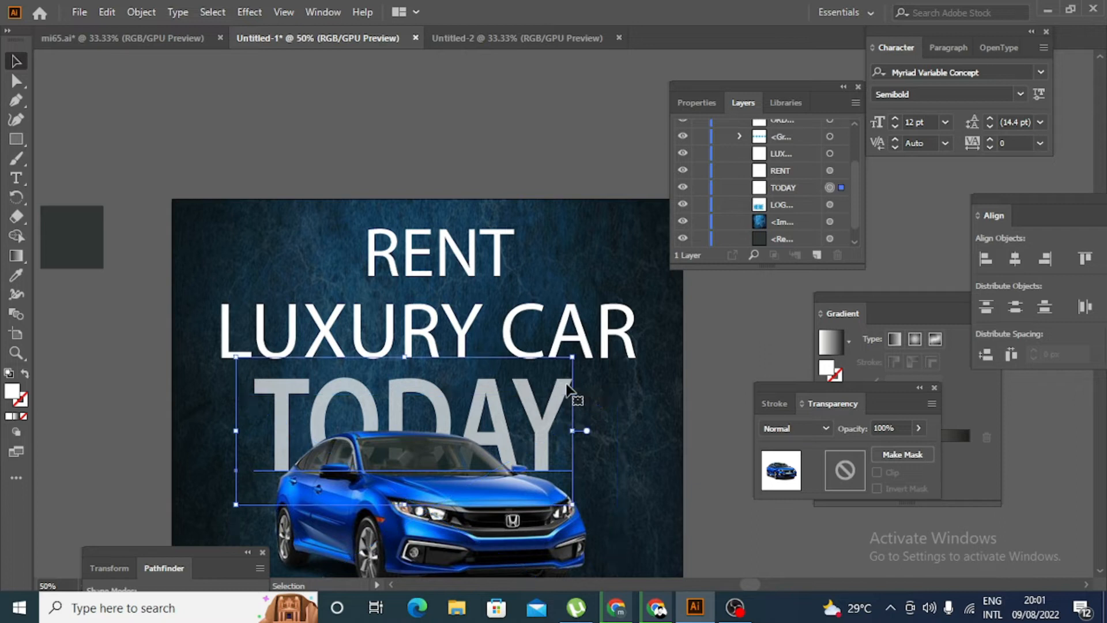
{"action": "key", "text": "Down"}
{"action": "key", "text": "Down"}
{"action": "key", "text": "Down"}
{"action": "key", "text": "Down"}
{"action": "key", "text": "Down"}
{"action": "key", "text": "Down"}
{"action": "key", "text": "Down"}
{"action": "key", "text": "Down"}
{"action": "key", "text": "Down"}
{"action": "key", "text": "Down"}
{"action": "key", "text": "Down"}
{"action": "key", "text": "Down"}
{"action": "key", "text": "Down"}
{"action": "key", "text": "Down"}
{"action": "key", "text": "Down"}
{"action": "key", "text": "Down"}
{"action": "key", "text": "Down"}
{"action": "key", "text": "Down"}
{"action": "key", "text": "Down"}
{"action": "key", "text": "Down"}
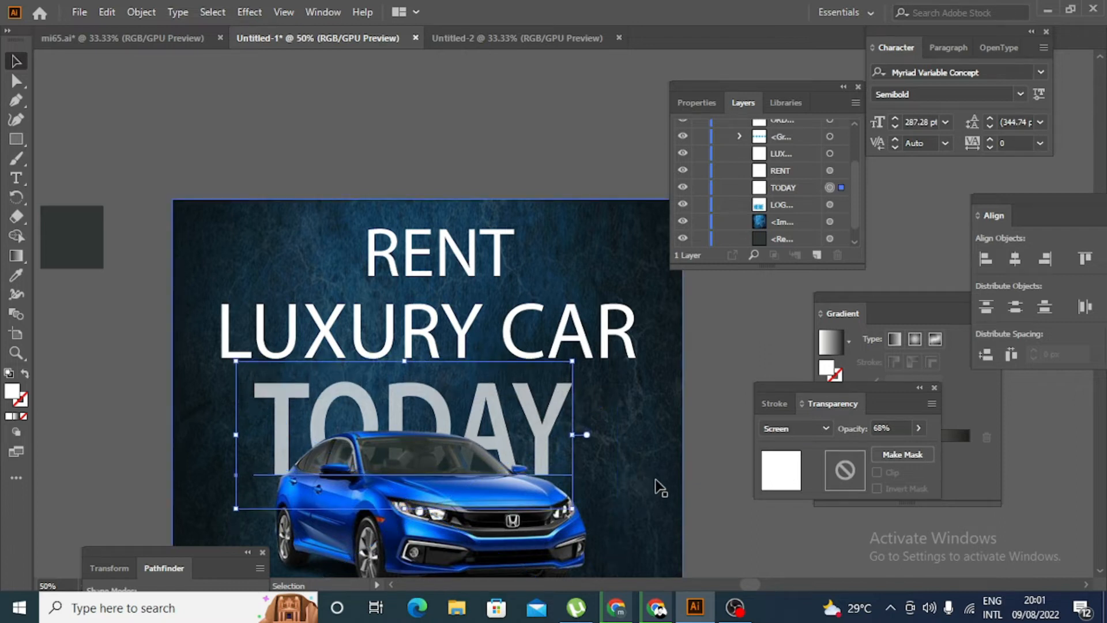
{"action": "scroll", "coordinate": [715, 503], "scroll_direction": "down", "scroll_amount": 2}
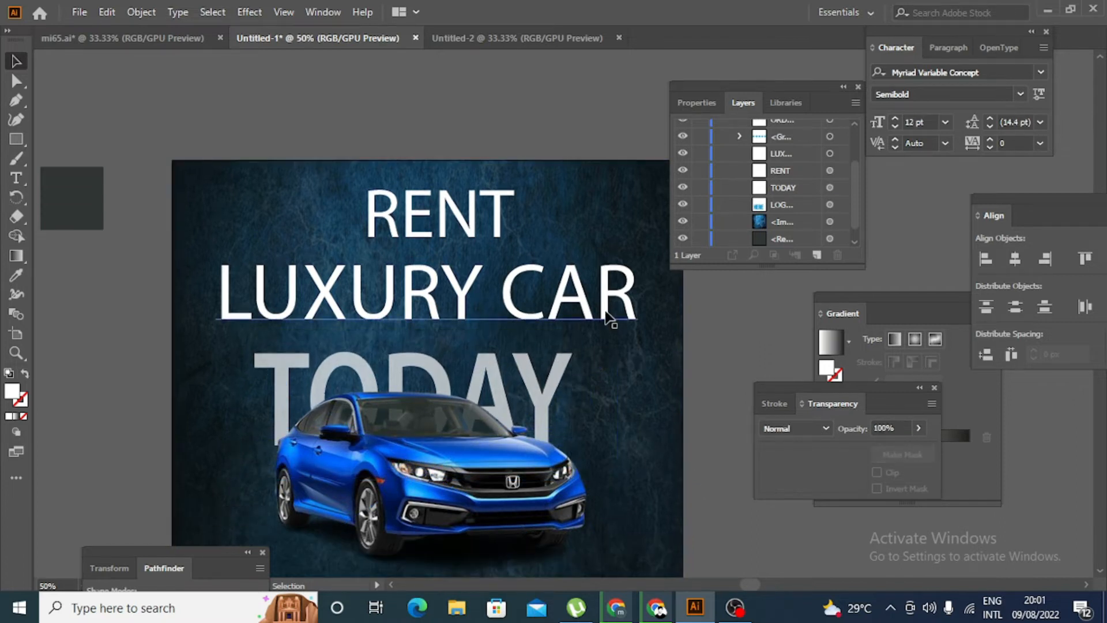
- Scale the LUXURY CAR text down about its centre to about 160 pt
{"action": "left_click", "coordinate": [616, 318]}
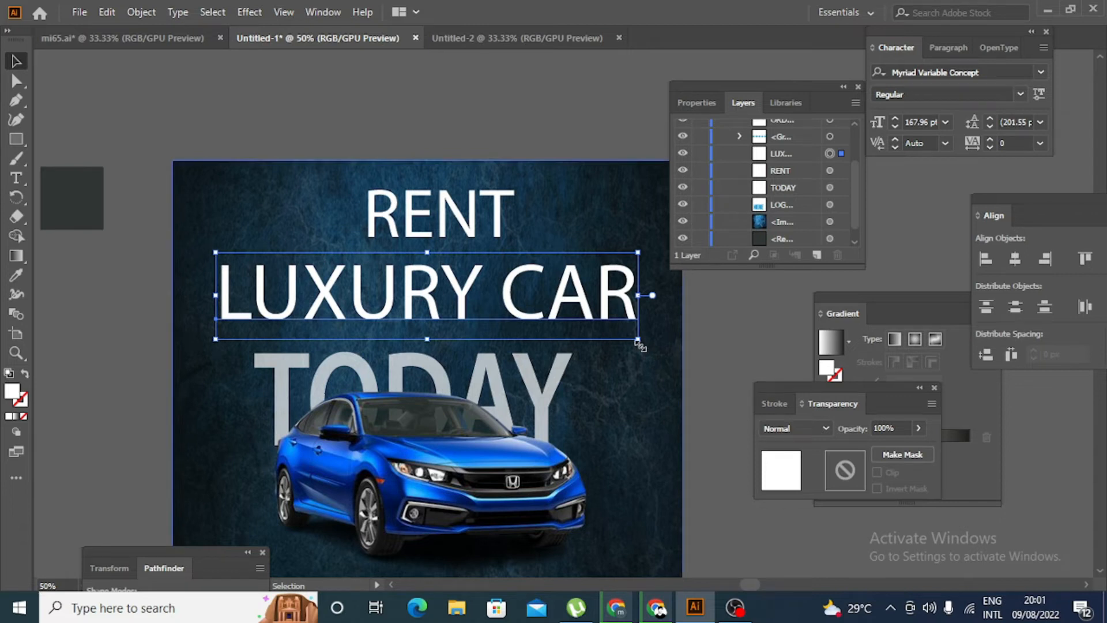
{"action": "left_click_drag", "start_coordinate": [640, 345], "coordinate": [630, 342]}
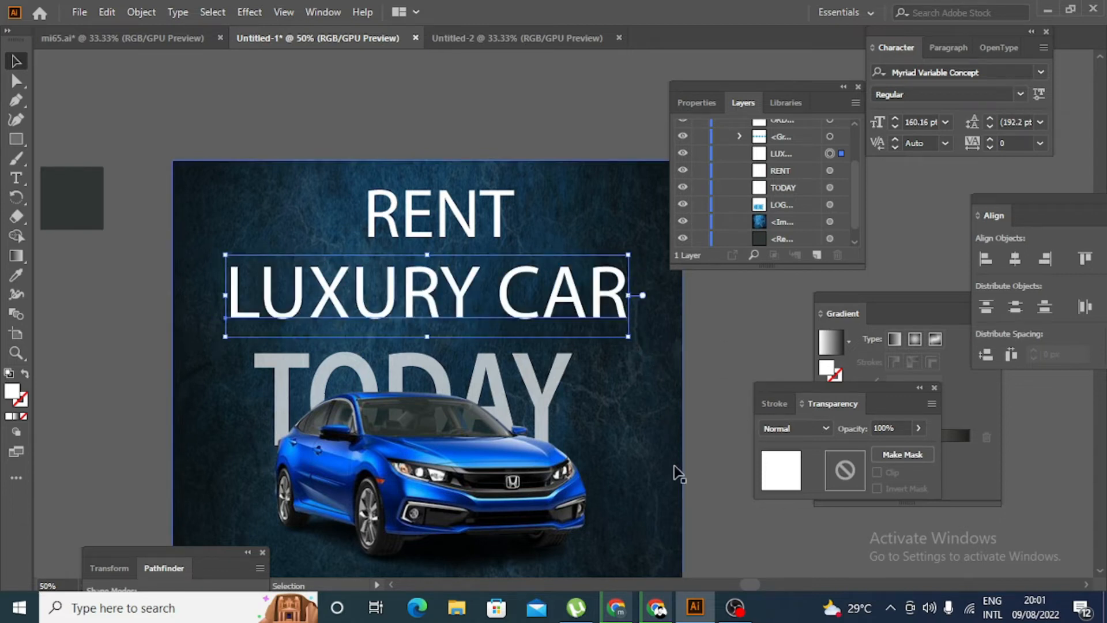
{"action": "left_click", "coordinate": [734, 512]}
{"action": "scroll", "coordinate": [731, 511], "scroll_direction": "down", "scroll_amount": 5}
{"action": "scroll", "coordinate": [719, 510], "scroll_direction": "down", "scroll_amount": 1}
{"action": "scroll", "coordinate": [719, 510], "scroll_direction": "down", "scroll_amount": 1}
{"action": "scroll", "coordinate": [718, 509], "scroll_direction": "up", "scroll_amount": 1}
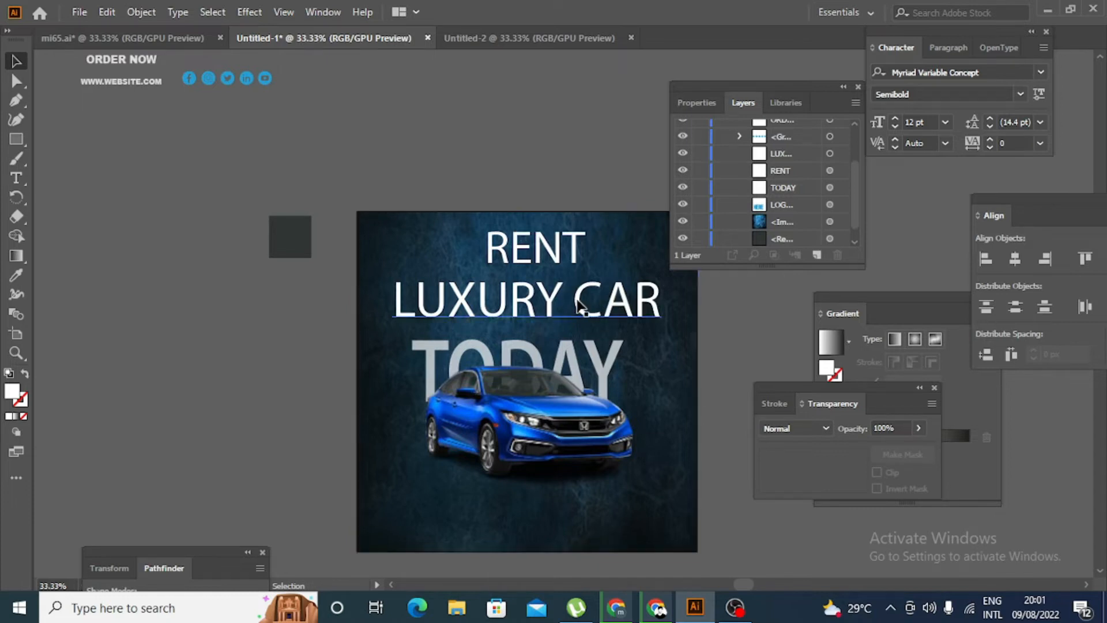
- Set the LUXURY CAR text's font to Arial Black and shrink it to about 118 pt to fit the artboard
{"action": "left_click", "coordinate": [611, 293]}
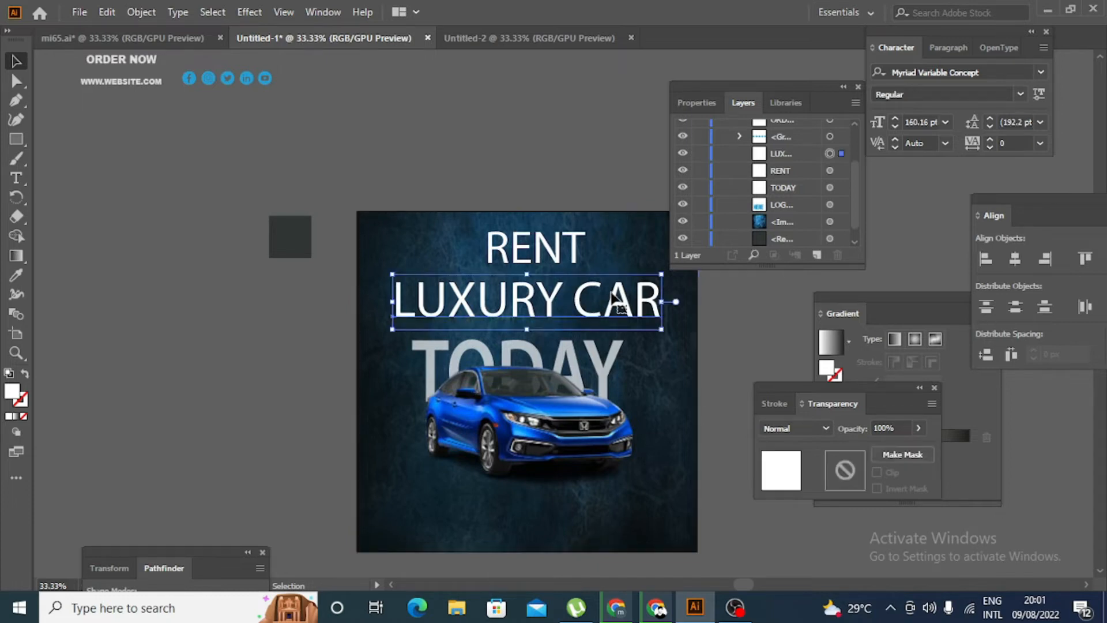
{"action": "left_click", "coordinate": [1040, 72]}
{"action": "left_click", "coordinate": [1027, 255]}
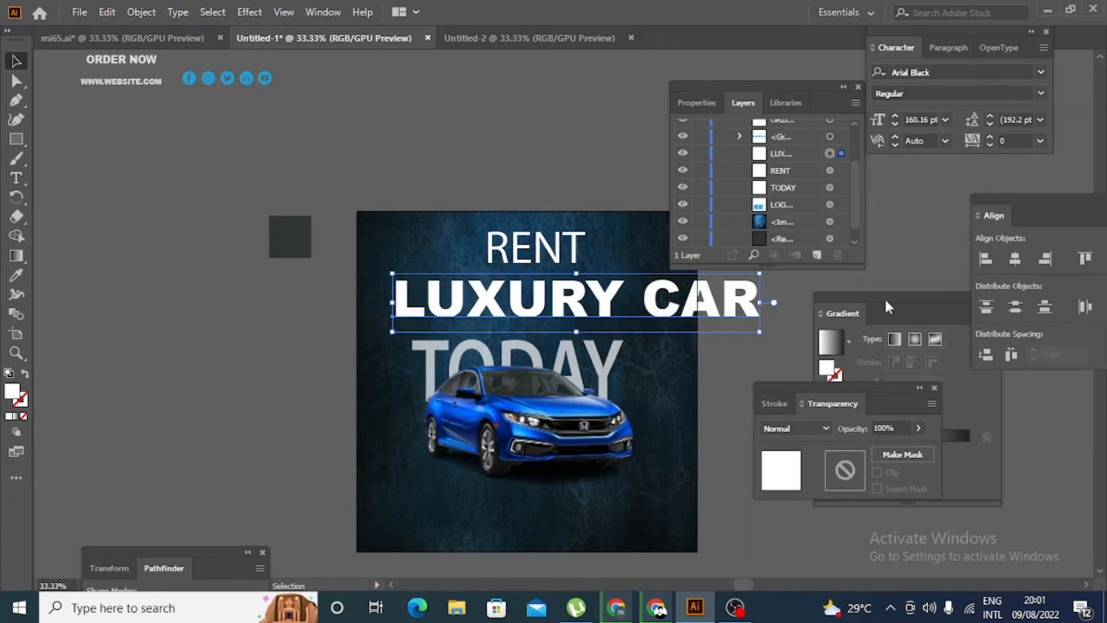
{"action": "left_click_drag", "start_coordinate": [761, 335], "coordinate": [669, 311]}
{"action": "left_click", "coordinate": [730, 327]}
- Enlarge the LUXURY CAR text to about 124 pt and place it centred just above TODAY
{"action": "scroll", "coordinate": [696, 343], "scroll_direction": "down", "scroll_amount": 1}
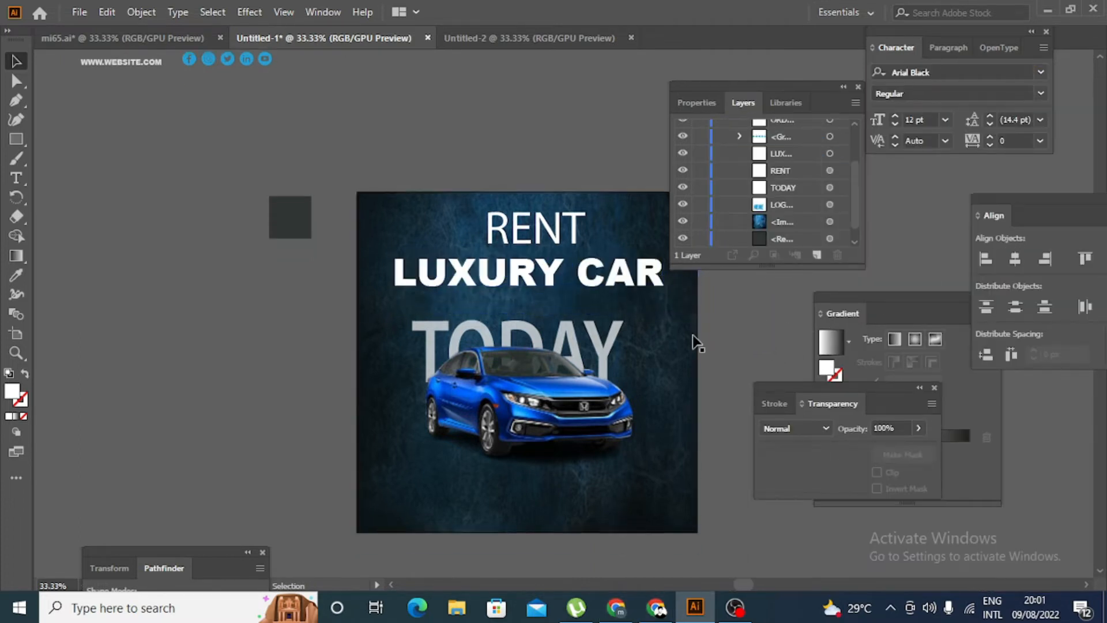
{"action": "scroll", "coordinate": [693, 336], "scroll_direction": "down", "scroll_amount": 1}
{"action": "left_click_drag", "start_coordinate": [641, 262], "coordinate": [634, 275]}
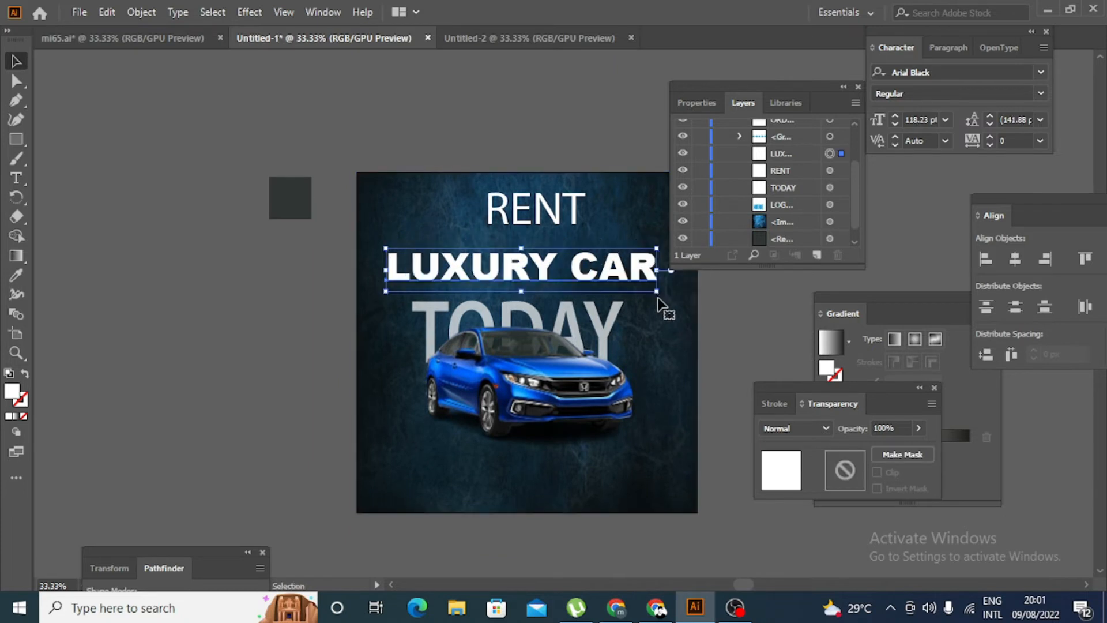
{"action": "key", "text": "z"}
{"action": "left_click", "coordinate": [656, 295]}
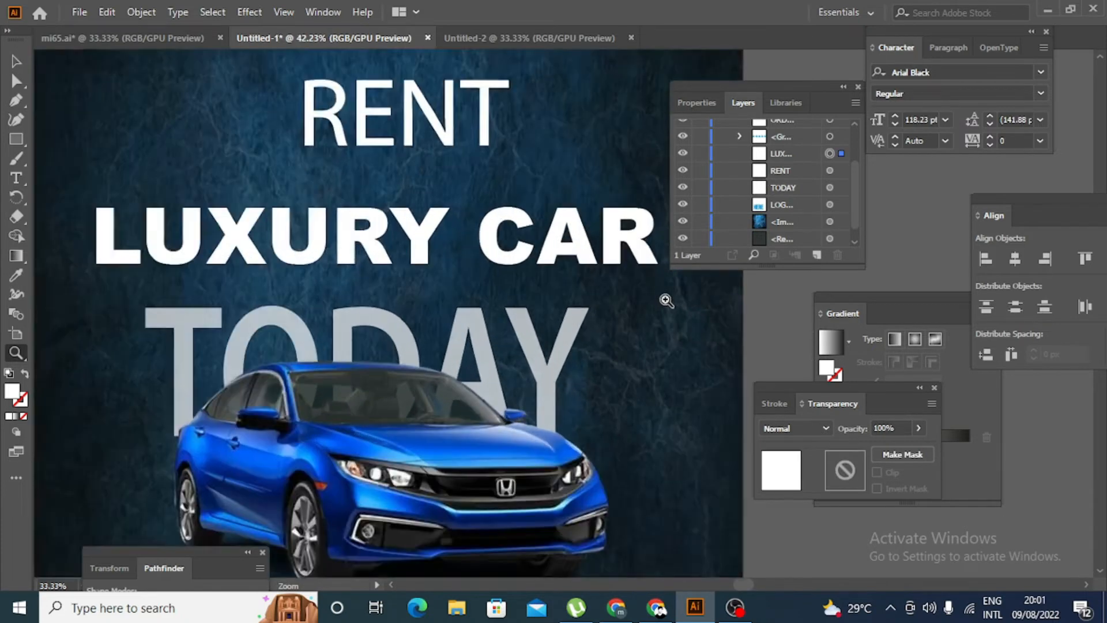
{"action": "scroll", "coordinate": [651, 328], "scroll_direction": "down", "scroll_amount": 6}
{"action": "left_click", "coordinate": [647, 328]}
{"action": "left_click", "coordinate": [647, 328]}
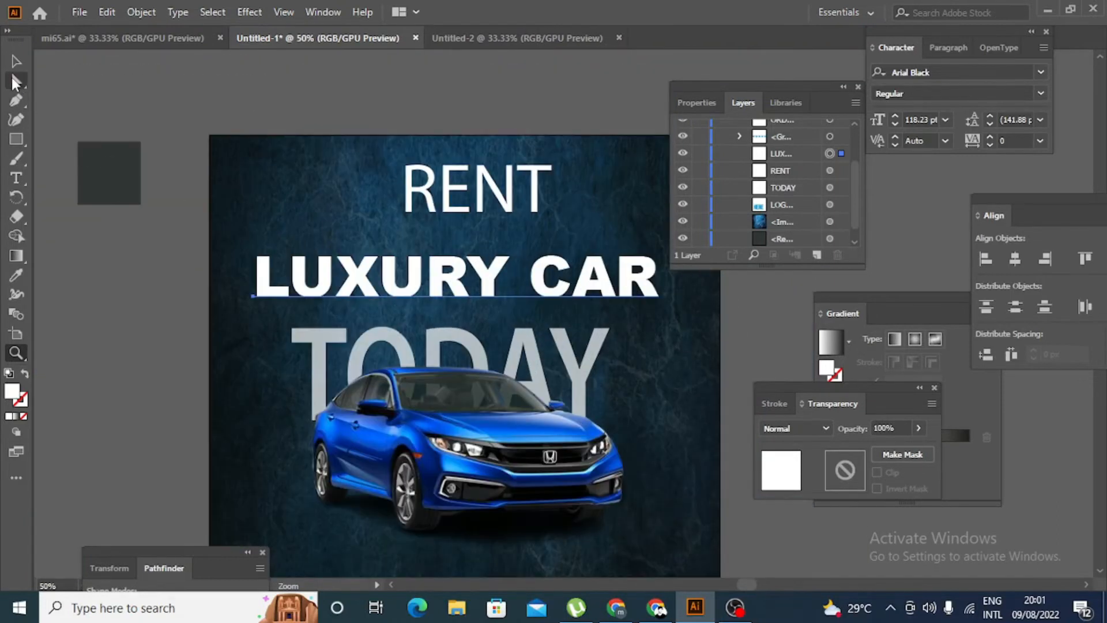
{"action": "left_click", "coordinate": [16, 61]}
{"action": "left_click_drag", "start_coordinate": [661, 316], "coordinate": [669, 316]}
{"action": "left_click_drag", "start_coordinate": [615, 287], "coordinate": [620, 294]}
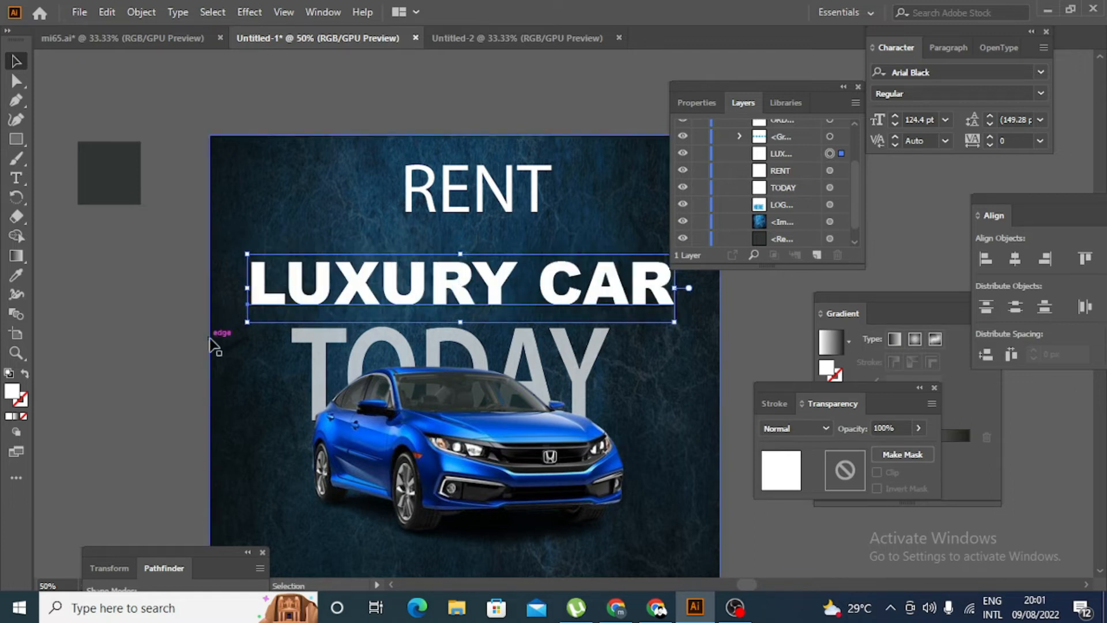
{"action": "left_click", "coordinate": [100, 297]}
- Recolour the LUXURY CAR text with the blue sampled from the social media icons
{"action": "scroll", "coordinate": [100, 297], "scroll_direction": "down", "scroll_amount": 3}
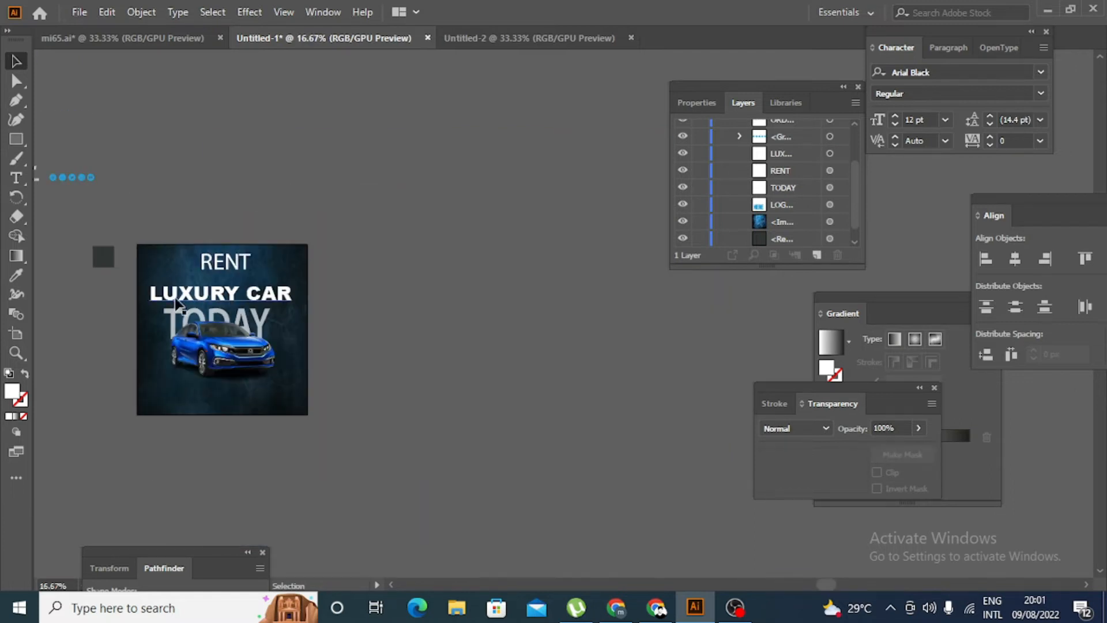
{"action": "left_click", "coordinate": [183, 295]}
{"action": "left_click", "coordinate": [15, 275]}
{"action": "left_click", "coordinate": [64, 177]}
{"action": "left_click", "coordinate": [16, 60]}
{"action": "left_click", "coordinate": [64, 307]}
{"action": "scroll", "coordinate": [64, 311], "scroll_direction": "left", "scroll_amount": 3}
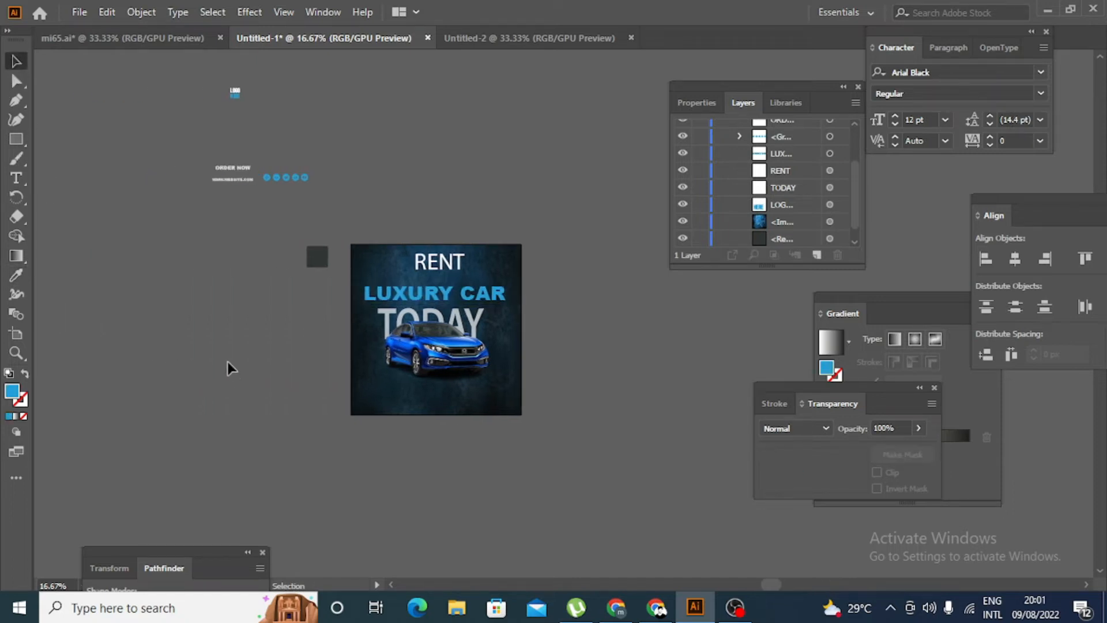
- Move the RENT text closer to LUXURY CAR and copy that line's text style onto it with the Eyedropper
{"action": "scroll", "coordinate": [231, 349], "scroll_direction": "up", "scroll_amount": 2}
{"action": "scroll", "coordinate": [236, 353], "scroll_direction": "up", "scroll_amount": 2}
{"action": "scroll", "coordinate": [236, 355], "scroll_direction": "right", "scroll_amount": 2}
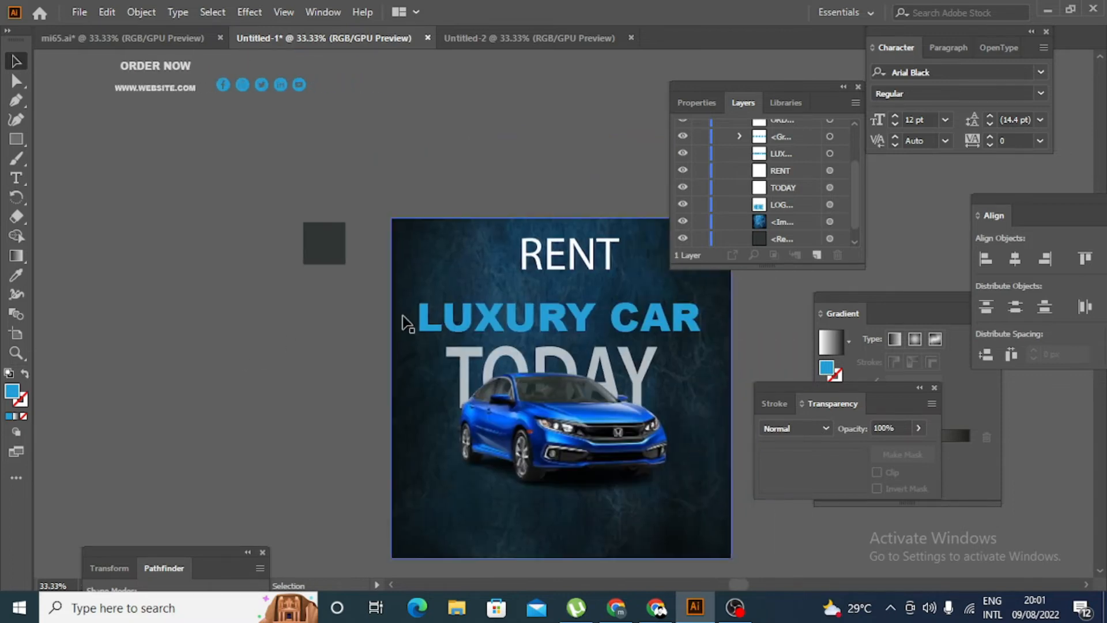
{"action": "scroll", "coordinate": [298, 390], "scroll_direction": "up", "scroll_amount": 2}
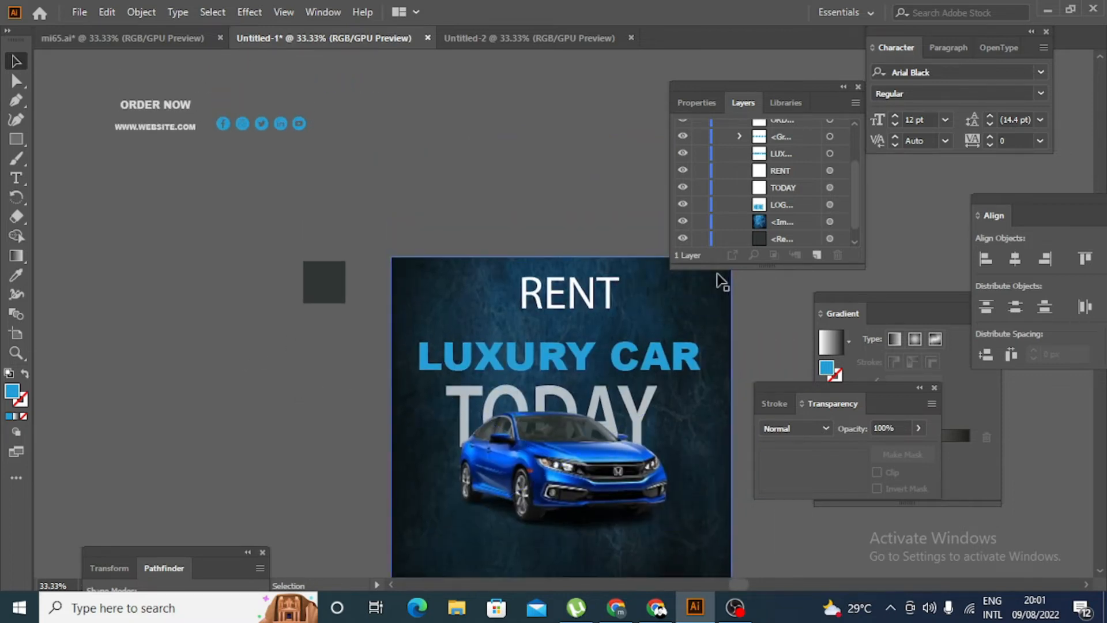
{"action": "left_click_drag", "start_coordinate": [601, 306], "coordinate": [590, 310]}
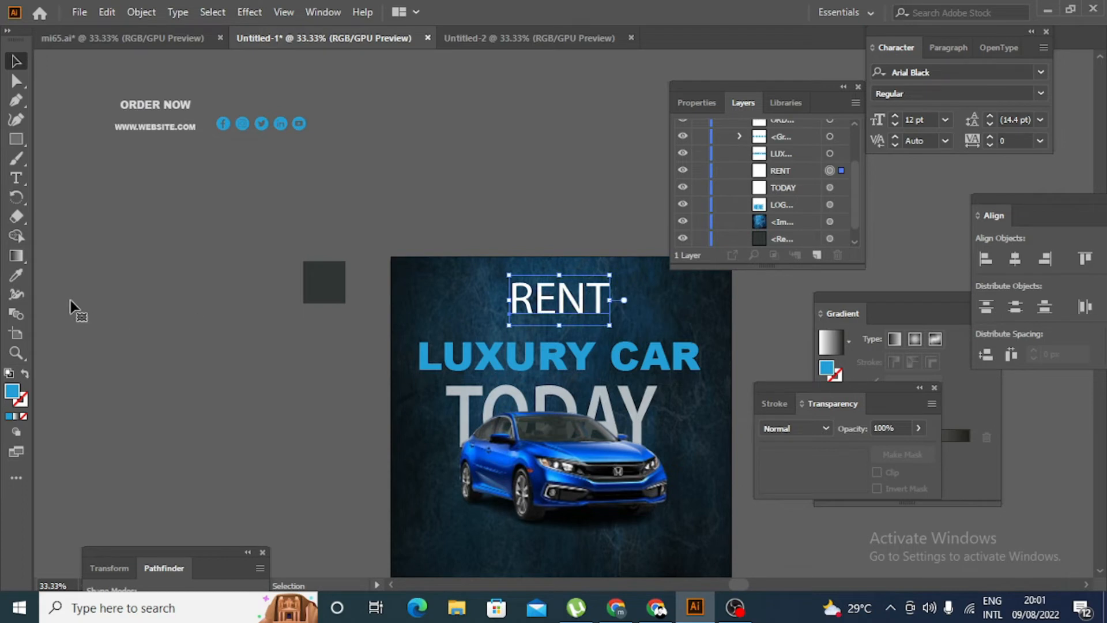
{"action": "left_click", "coordinate": [16, 275]}
{"action": "left_click", "coordinate": [536, 398]}
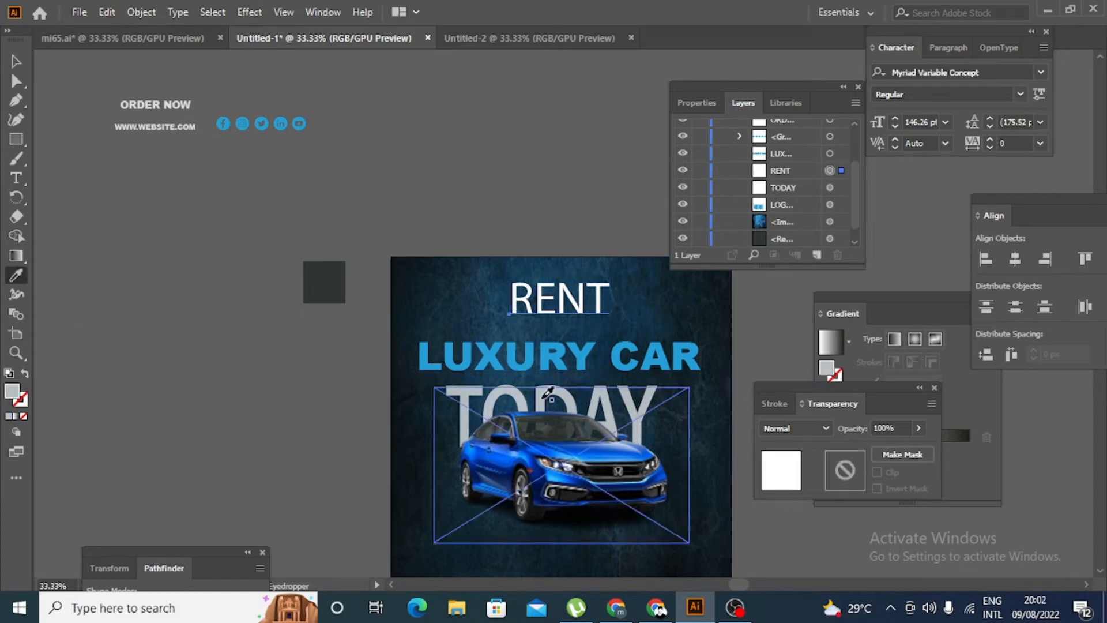
{"action": "left_click", "coordinate": [543, 369]}
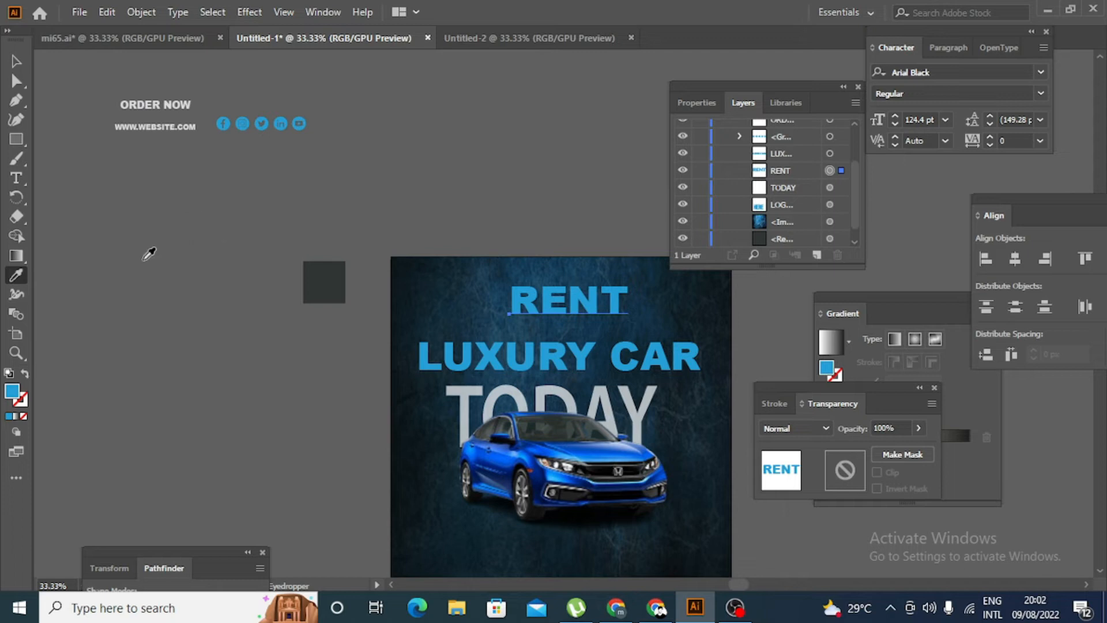
- Set the RENT text's fill colour to white
{"action": "double_click", "coordinate": [12, 392]}
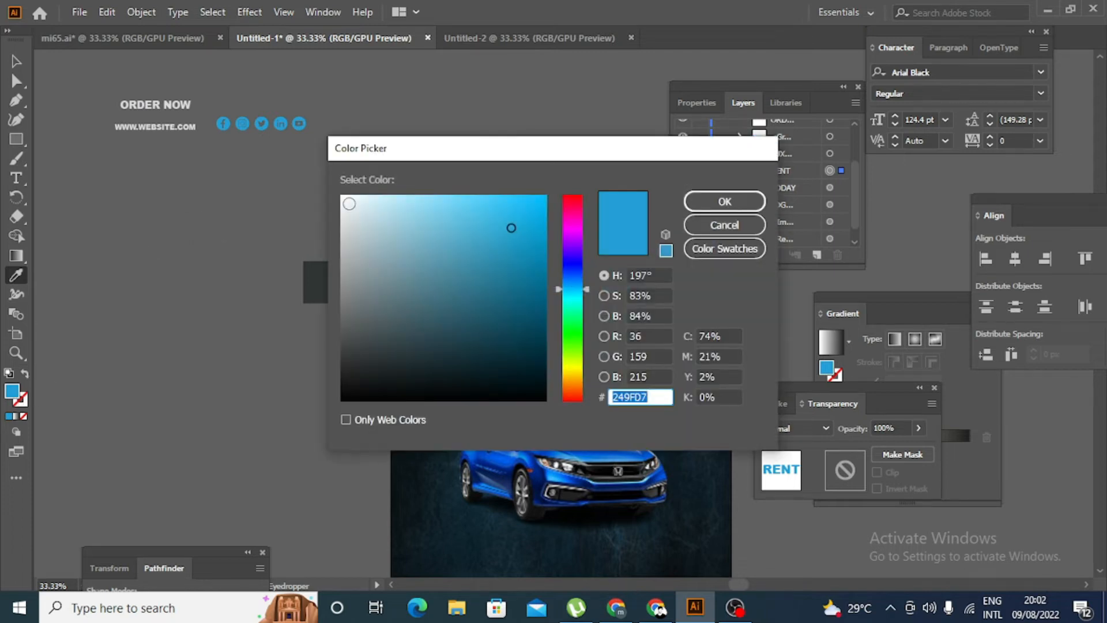
{"action": "left_click", "coordinate": [343, 197]}
{"action": "left_click", "coordinate": [724, 201]}
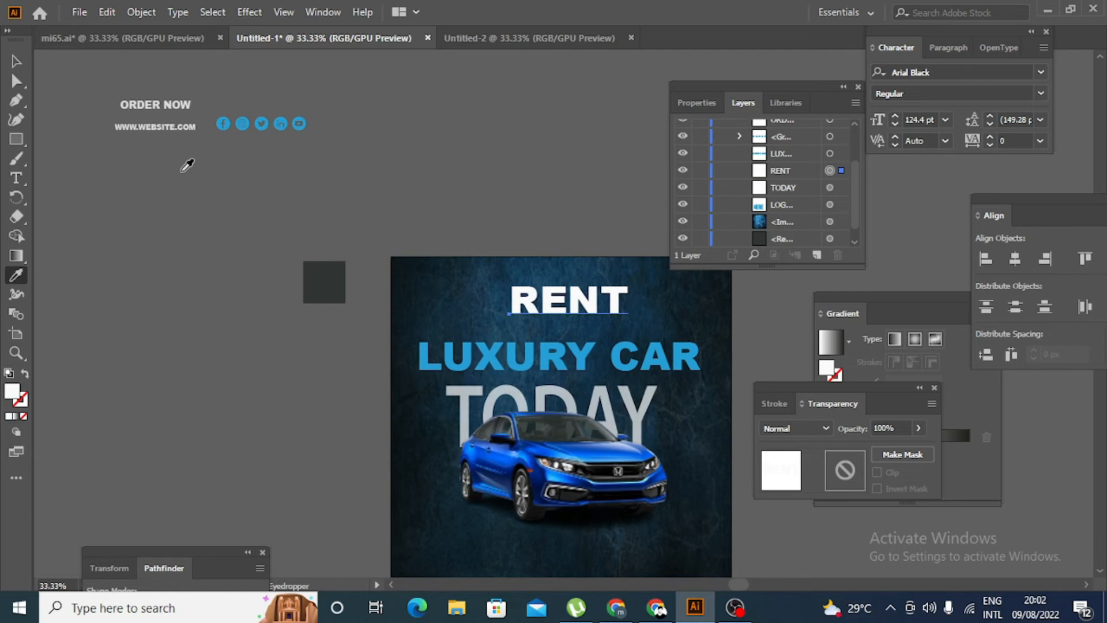
- Move the LUXURY CAR text up so it sits directly beneath RENT
{"action": "left_click", "coordinate": [16, 61]}
{"action": "left_click_drag", "start_coordinate": [646, 358], "coordinate": [648, 342]}
{"action": "left_click", "coordinate": [258, 393]}
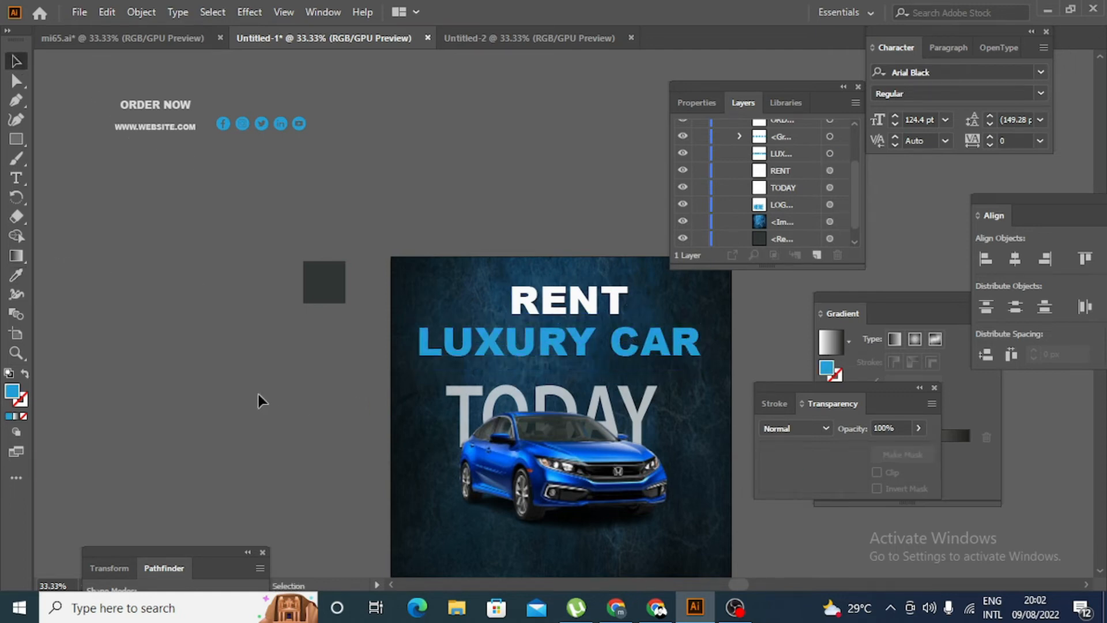
{"action": "scroll", "coordinate": [260, 403], "scroll_direction": "down", "scroll_amount": 1}
{"action": "scroll", "coordinate": [259, 411], "scroll_direction": "up", "scroll_amount": 1}
{"action": "scroll", "coordinate": [256, 411], "scroll_direction": "down", "scroll_amount": 1}
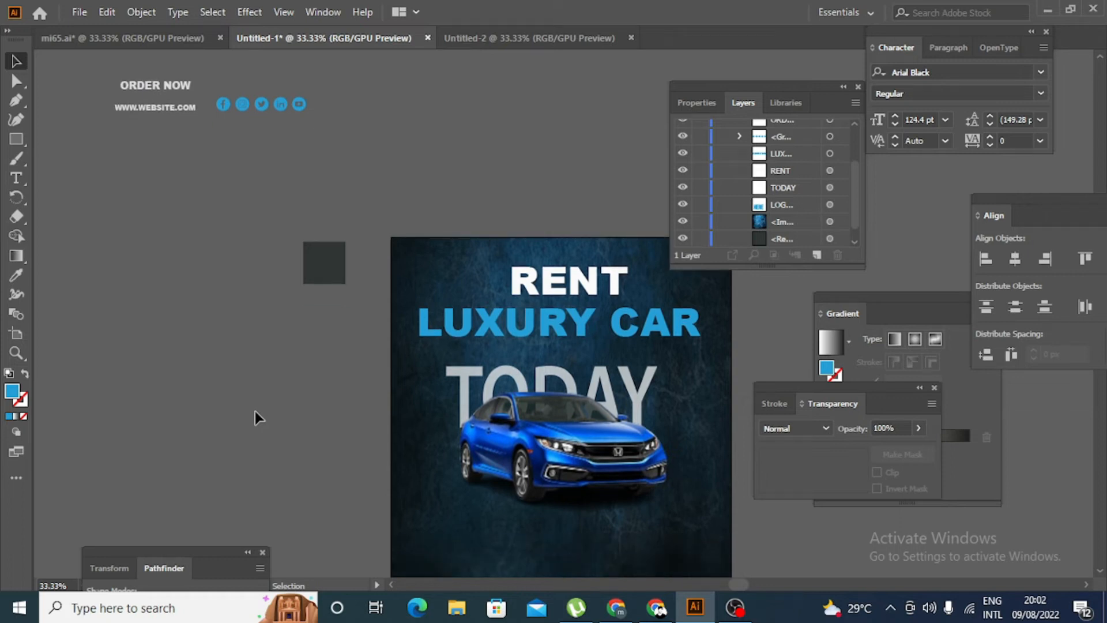
- Place the LOGO HERE text in the upper-left corner of the poster
{"action": "scroll", "coordinate": [253, 416], "scroll_direction": "up", "scroll_amount": 1}
{"action": "scroll", "coordinate": [254, 403], "scroll_direction": "up", "scroll_amount": 2}
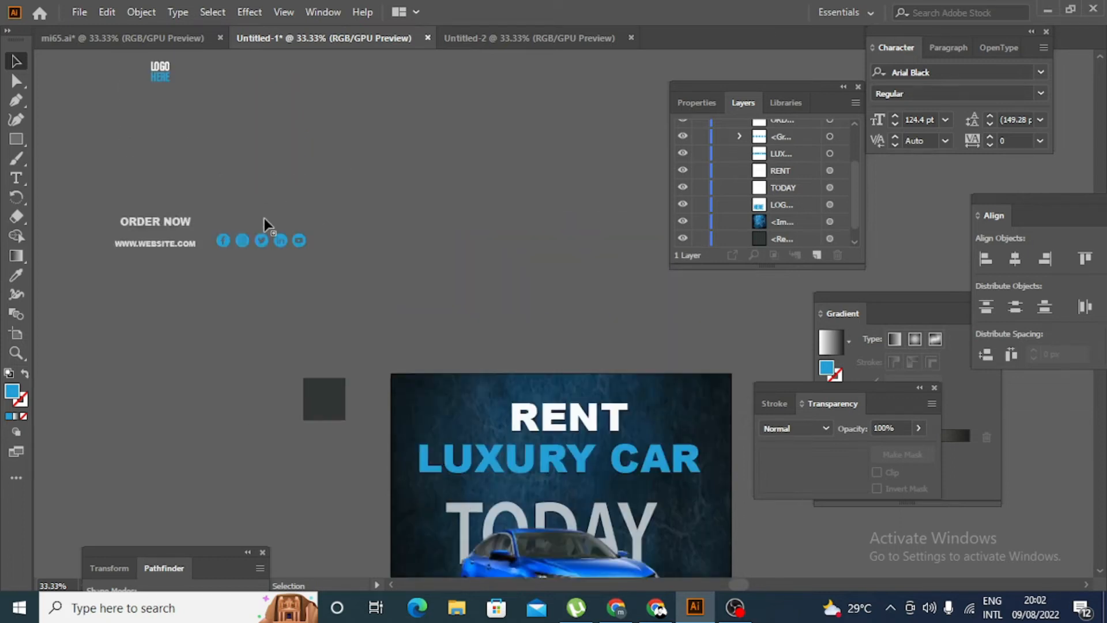
{"action": "left_click_drag", "start_coordinate": [163, 98], "coordinate": [409, 419]}
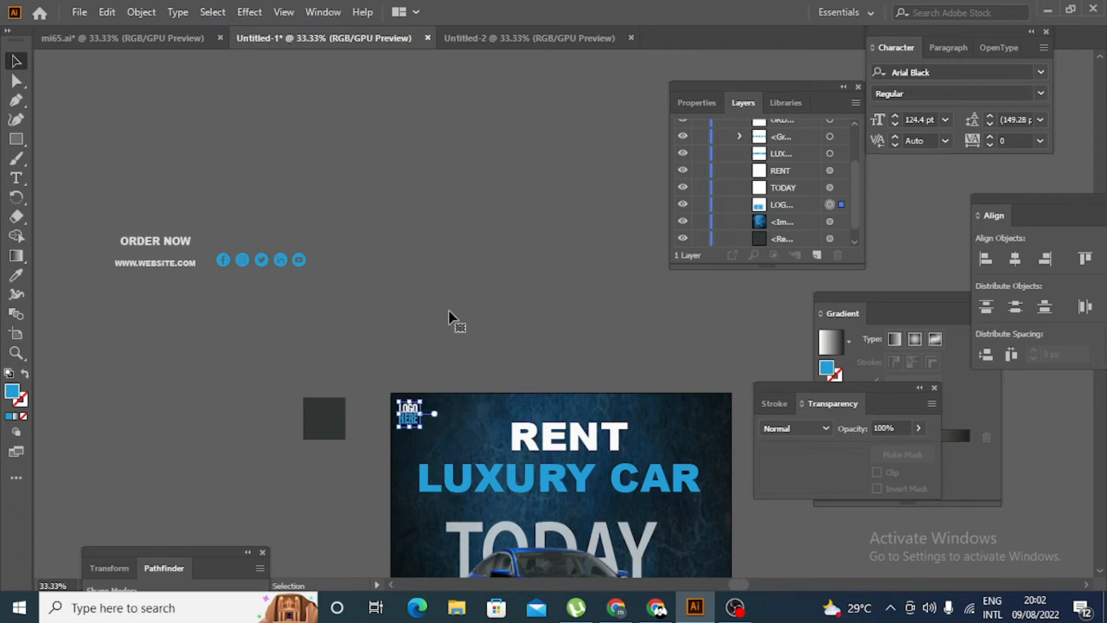
{"action": "scroll", "coordinate": [445, 306], "scroll_direction": "down", "scroll_amount": 3}
{"action": "scroll", "coordinate": [455, 262], "scroll_direction": "up", "scroll_amount": 1}
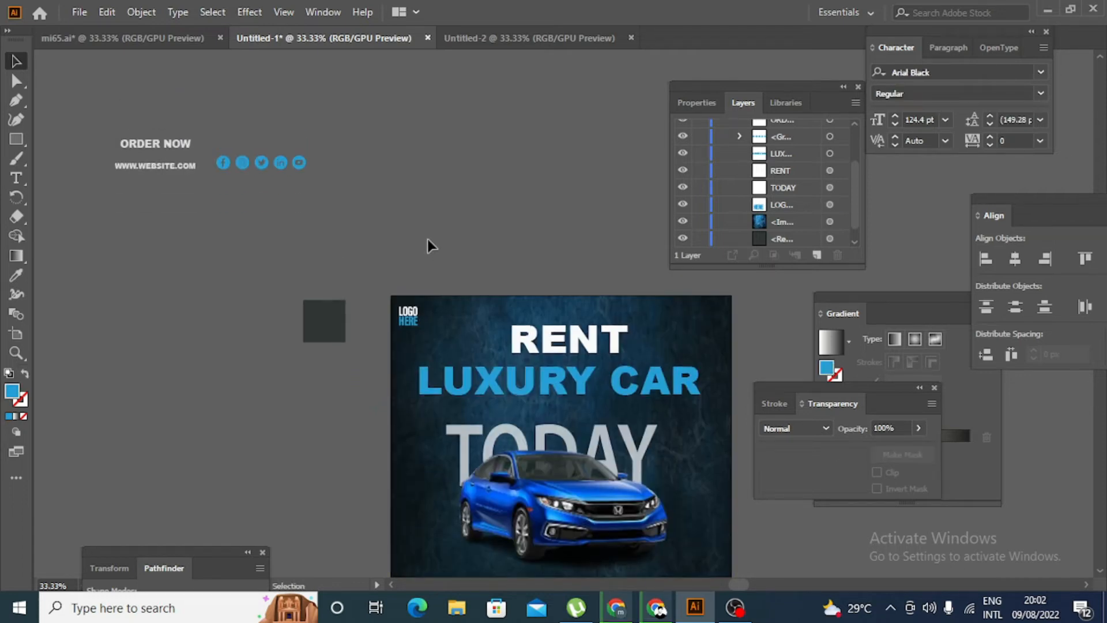
- Move the social media icon group into the lower-right corner of the poster
{"action": "scroll", "coordinate": [358, 191], "scroll_direction": "down", "scroll_amount": 2}
{"action": "left_click_drag", "start_coordinate": [296, 105], "coordinate": [682, 548]}
{"action": "scroll", "coordinate": [683, 544], "scroll_direction": "down", "scroll_amount": 3}
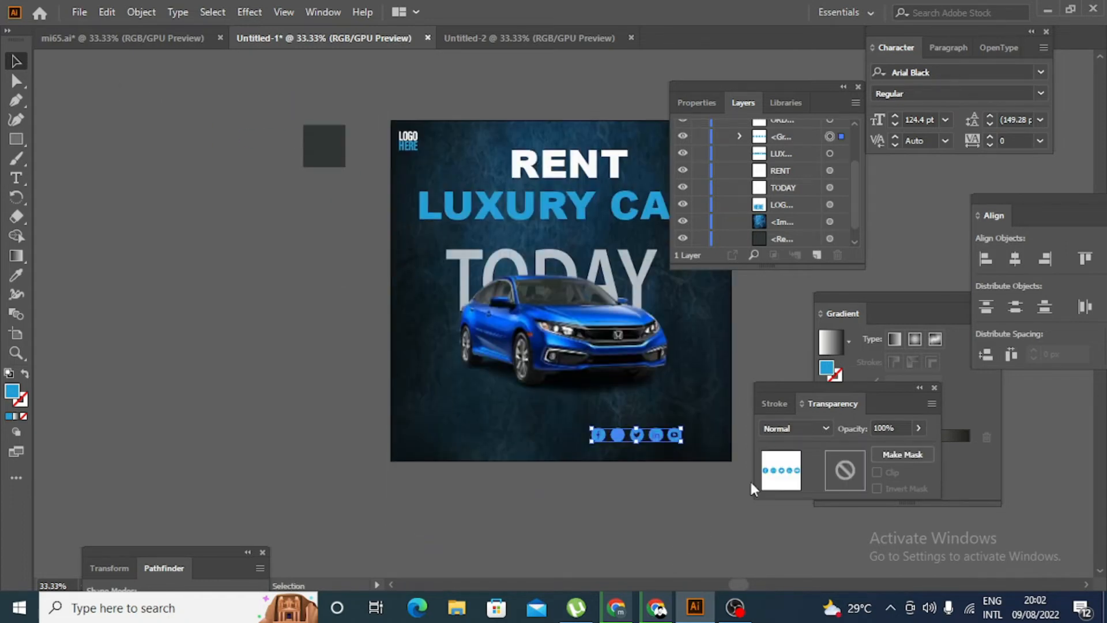
{"action": "left_click", "coordinate": [697, 470]}
{"action": "left_click_drag", "start_coordinate": [674, 436], "coordinate": [713, 458]}
{"action": "left_click", "coordinate": [632, 526]}
{"action": "scroll", "coordinate": [269, 305], "scroll_direction": "up", "scroll_amount": 4}
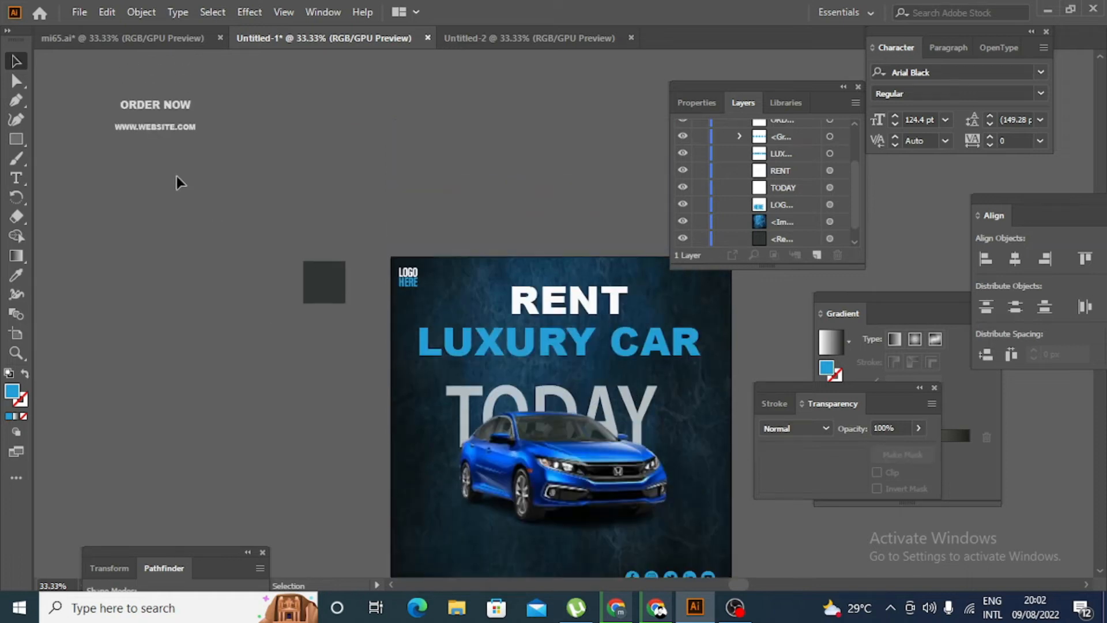
{"action": "left_click_drag", "start_coordinate": [172, 122], "coordinate": [491, 554]}
{"action": "scroll", "coordinate": [470, 538], "scroll_direction": "down", "scroll_amount": 3}
{"action": "left_click", "coordinate": [470, 537]}
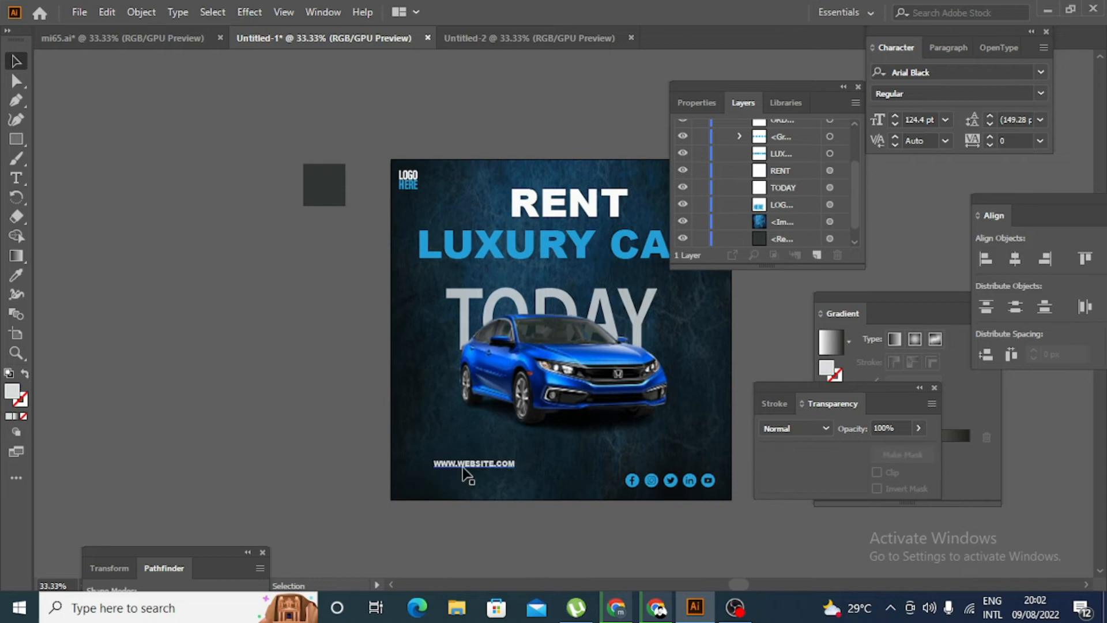
{"action": "left_click_drag", "start_coordinate": [492, 466], "coordinate": [509, 486]}
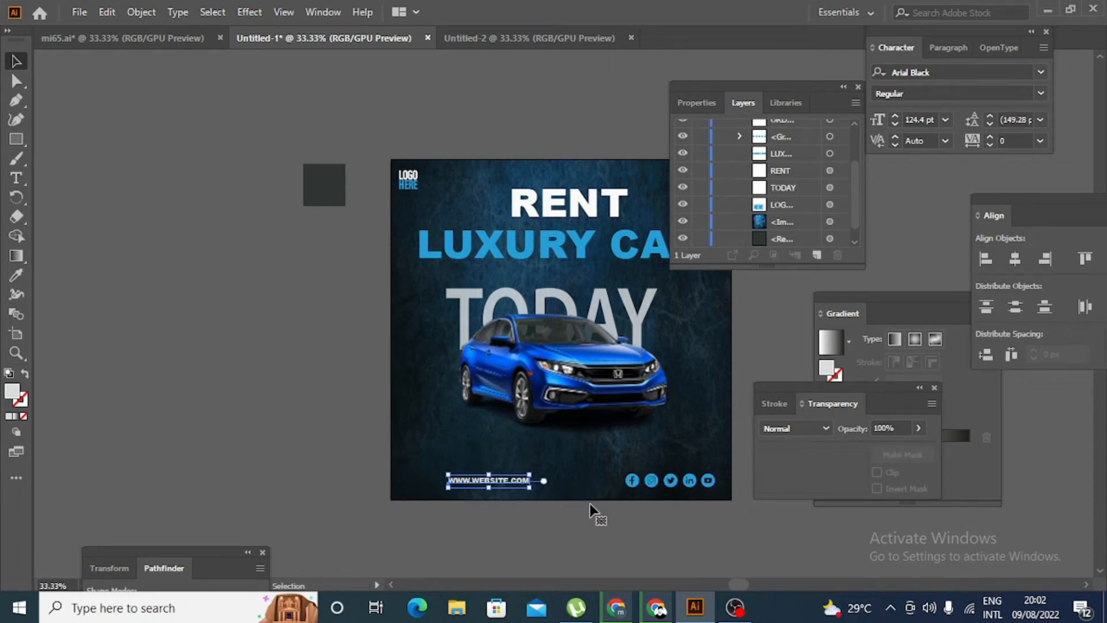
{"action": "left_click", "coordinate": [590, 505]}
- Draw a wide, short rectangle beside the artboard and round its corners fully into a pill shape
{"action": "scroll", "coordinate": [305, 397], "scroll_direction": "up", "scroll_amount": 2}
{"action": "scroll", "coordinate": [301, 395], "scroll_direction": "down", "scroll_amount": 2}
{"action": "scroll", "coordinate": [297, 394], "scroll_direction": "up", "scroll_amount": 2}
{"action": "scroll", "coordinate": [297, 393], "scroll_direction": "up", "scroll_amount": 3}
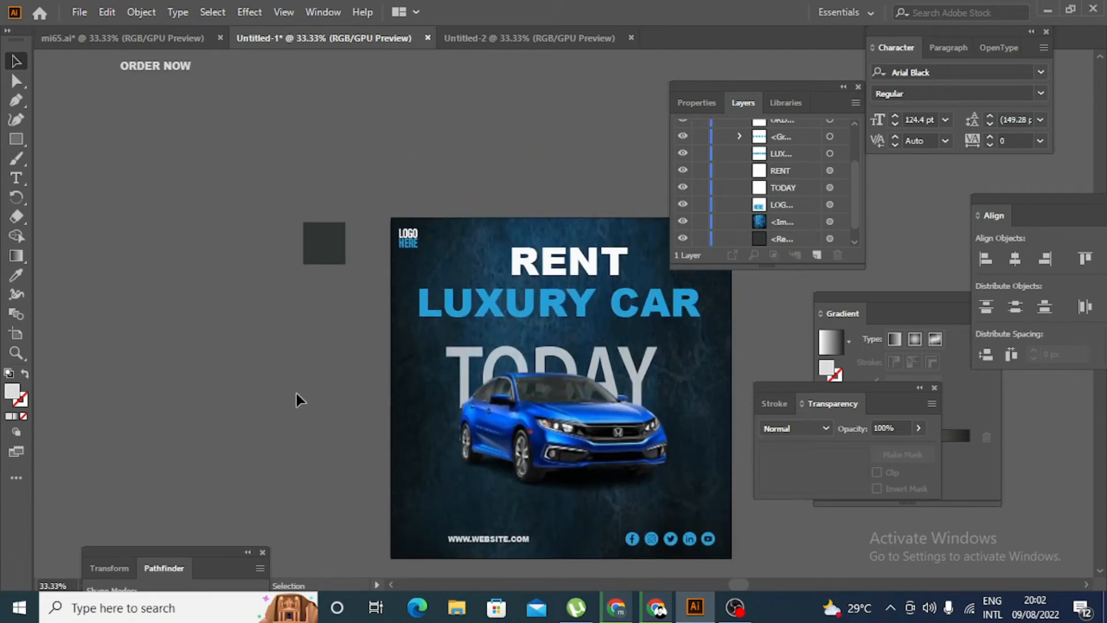
{"action": "scroll", "coordinate": [294, 396], "scroll_direction": "down", "scroll_amount": 3}
{"action": "scroll", "coordinate": [294, 398], "scroll_direction": "down", "scroll_amount": 1}
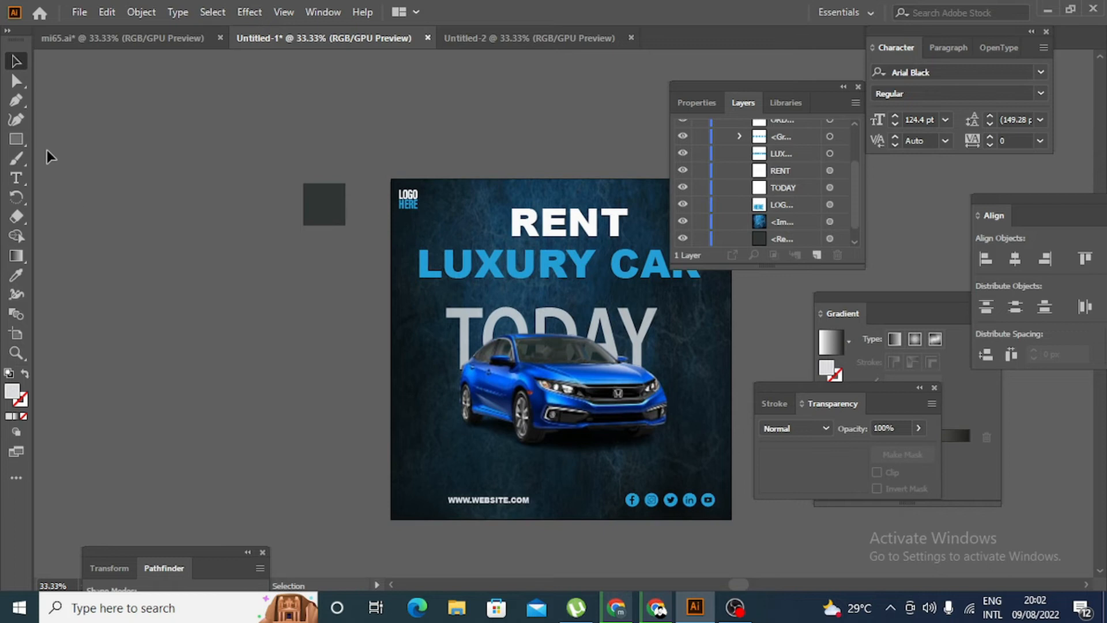
{"action": "left_click", "coordinate": [21, 138]}
{"action": "scroll", "coordinate": [240, 314], "scroll_direction": "down", "scroll_amount": 1}
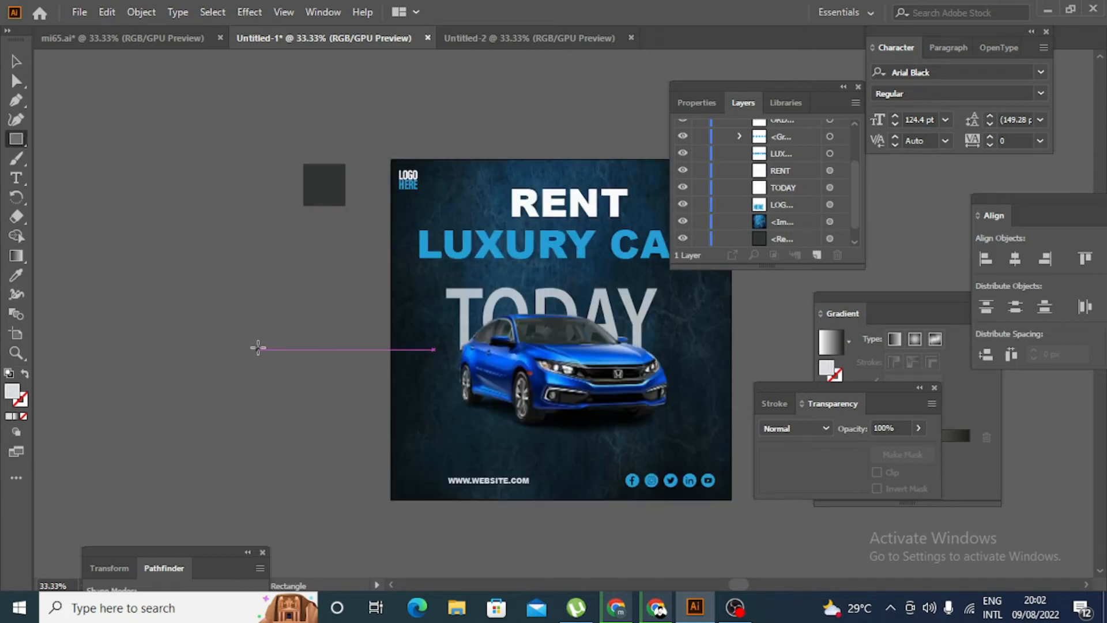
{"action": "left_click_drag", "start_coordinate": [258, 397], "coordinate": [365, 425]}
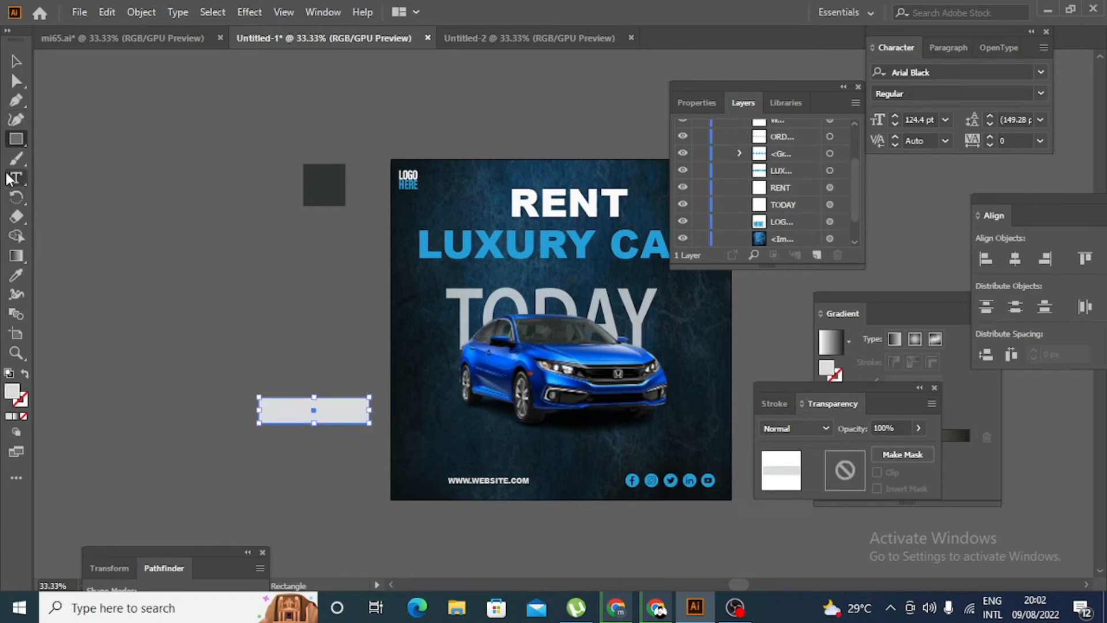
{"action": "left_click", "coordinate": [17, 80]}
{"action": "left_click_drag", "start_coordinate": [271, 410], "coordinate": [294, 416]}
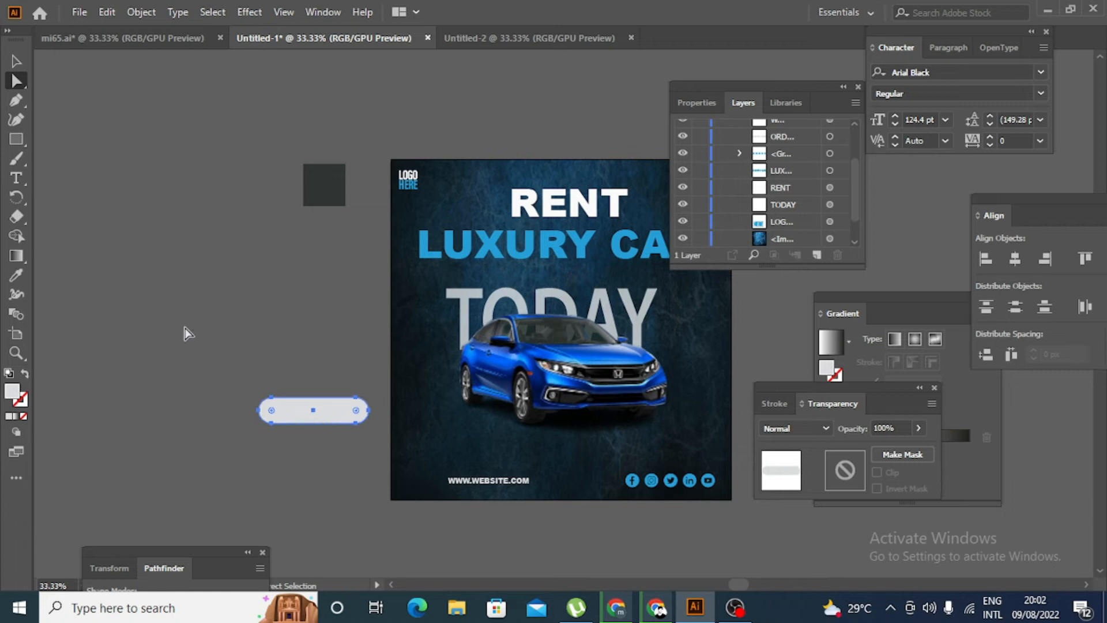
- Move the pill shape onto the poster, above the website address and below the car
{"action": "left_click", "coordinate": [16, 61]}
{"action": "left_click", "coordinate": [124, 188]}
{"action": "left_click_drag", "start_coordinate": [360, 414], "coordinate": [526, 446]}
{"action": "left_click", "coordinate": [252, 371]}
{"action": "scroll", "coordinate": [252, 373], "scroll_direction": "down", "scroll_amount": 1}
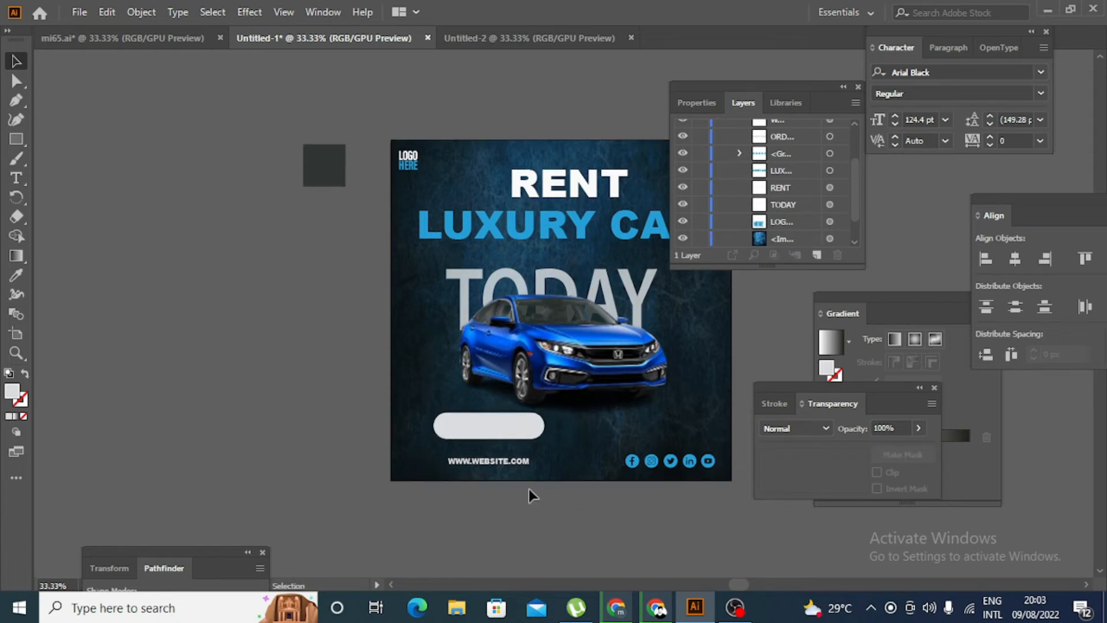
- Narrow the pill shape slightly and reposition it just above the website address
{"action": "left_click", "coordinate": [529, 430]}
{"action": "scroll", "coordinate": [542, 452], "scroll_direction": "up", "scroll_amount": 1}
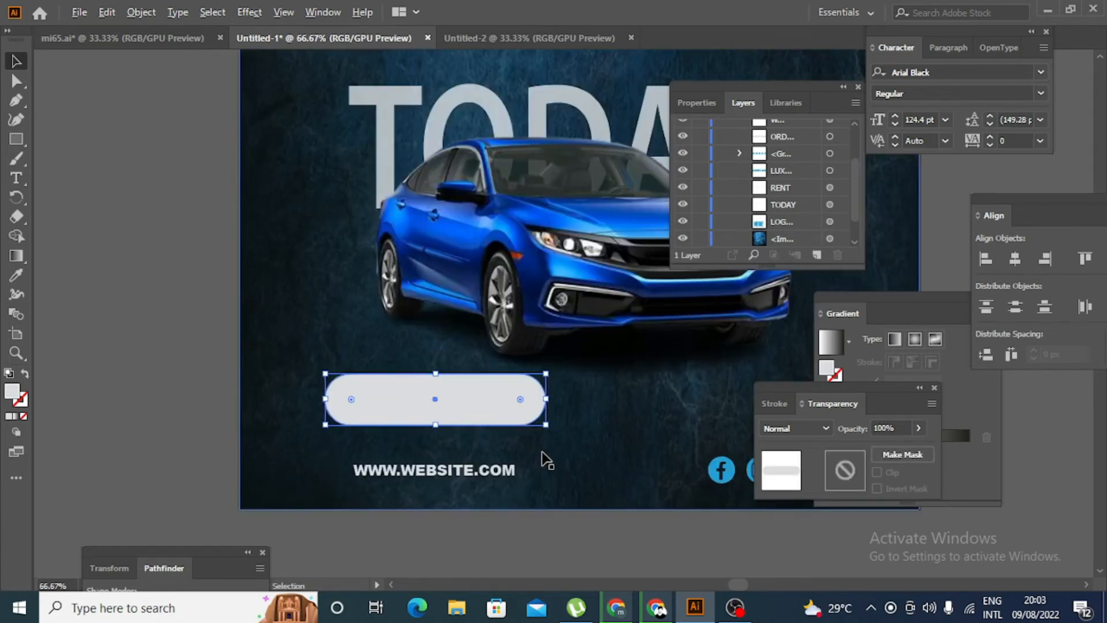
{"action": "left_click_drag", "start_coordinate": [546, 430], "coordinate": [533, 426]}
{"action": "left_click", "coordinate": [180, 382]}
{"action": "left_click_drag", "start_coordinate": [430, 394], "coordinate": [434, 404]}
{"action": "left_click", "coordinate": [83, 335]}
{"action": "scroll", "coordinate": [82, 345], "scroll_direction": "up", "scroll_amount": 2}
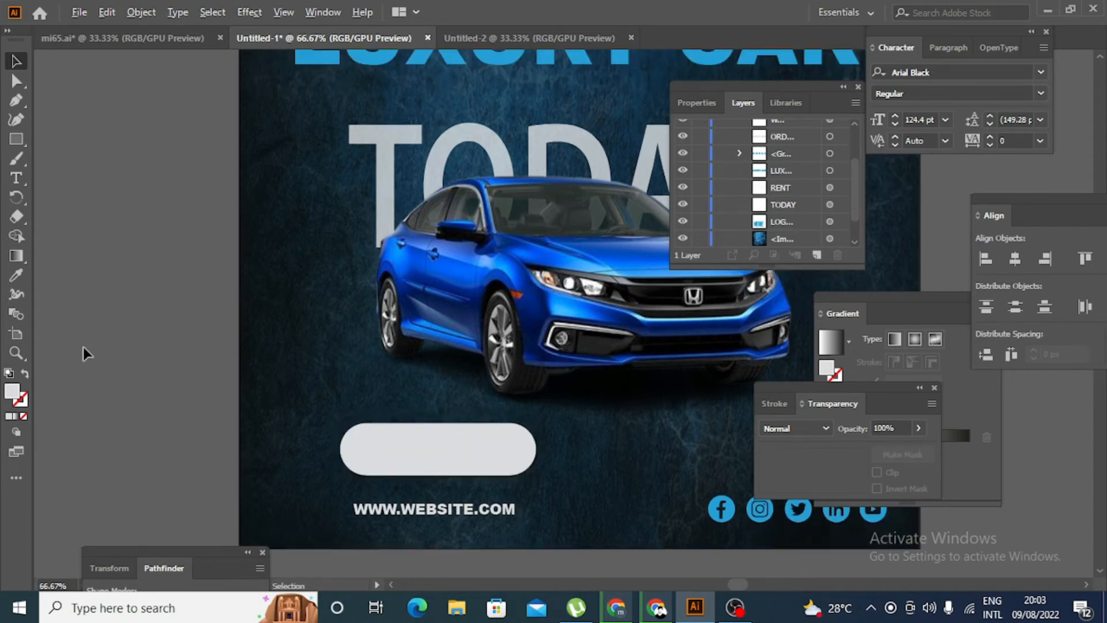
- Recolour the pill shape with the blue sampled from the social media icons
{"action": "scroll", "coordinate": [83, 347], "scroll_direction": "down", "scroll_amount": 1}
{"action": "left_click", "coordinate": [349, 424]}
{"action": "left_click", "coordinate": [16, 277]}
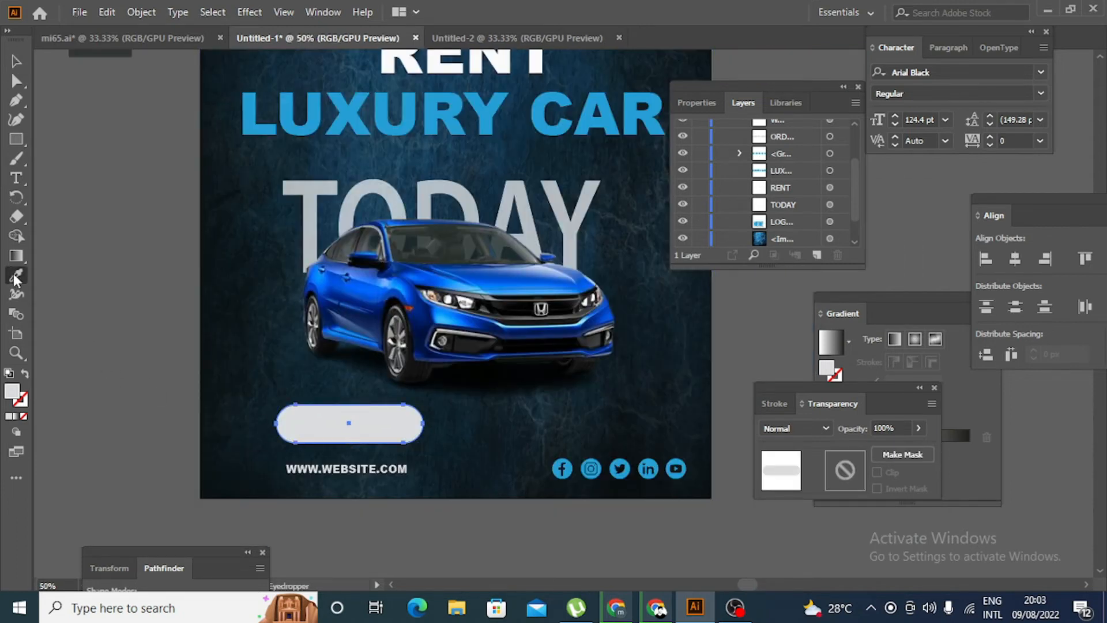
{"action": "left_click", "coordinate": [656, 460]}
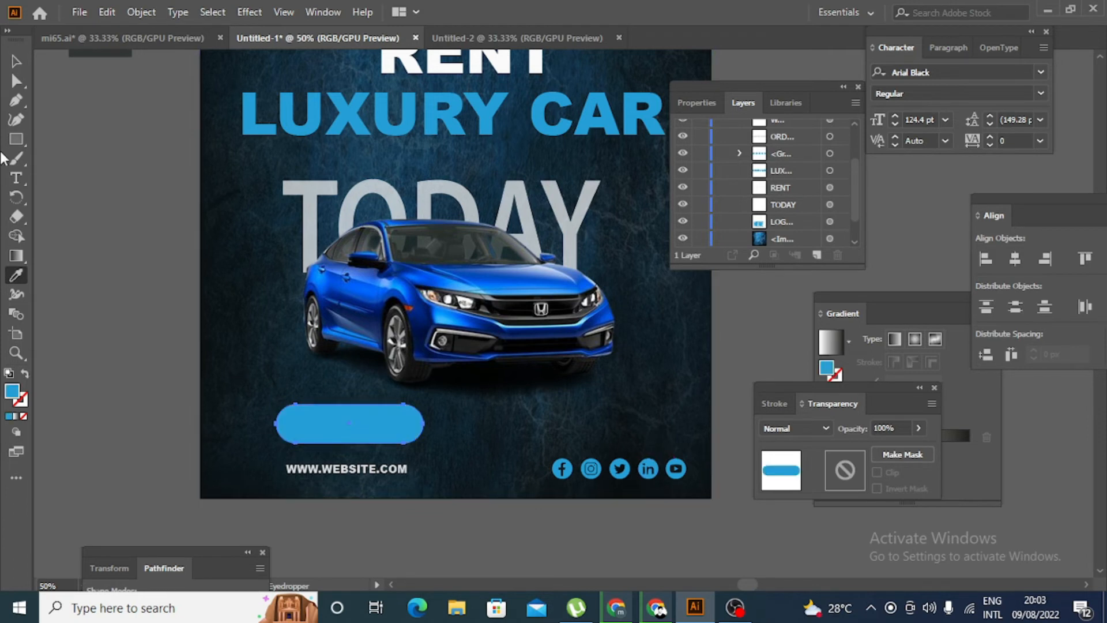
{"action": "left_click", "coordinate": [16, 60]}
{"action": "left_click", "coordinate": [116, 230]}
- Duplicate the blue pill slightly down and to the right, and recolour the copy with the website text's light grey
{"action": "scroll", "coordinate": [131, 265], "scroll_direction": "up", "scroll_amount": 1}
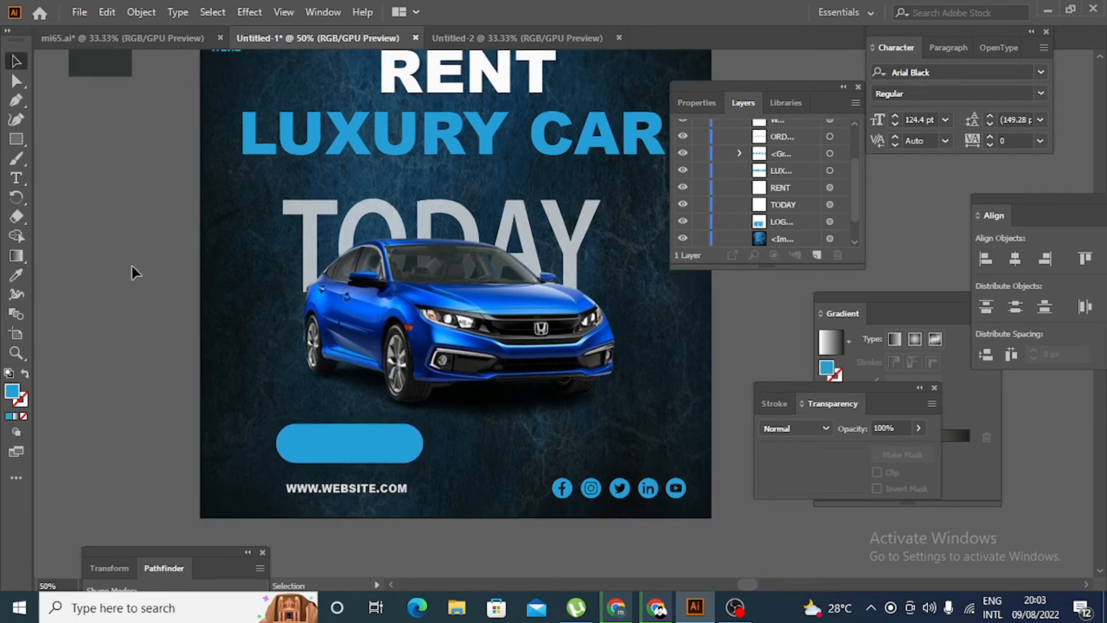
{"action": "scroll", "coordinate": [407, 461], "scroll_direction": "up", "scroll_amount": 3}
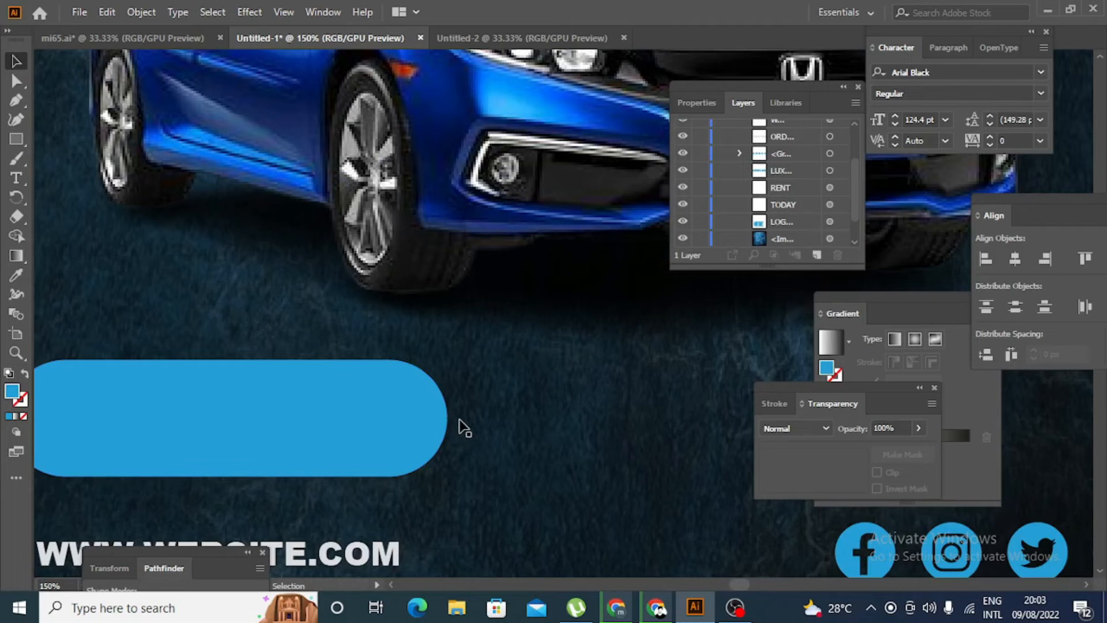
{"action": "scroll", "coordinate": [464, 427], "scroll_direction": "up", "scroll_amount": 1}
{"action": "mouse_move", "coordinate": [414, 402]}
{"action": "left_mouse_down"}
{"action": "mouse_move", "coordinate": [423, 416]}
{"action": "mouse_move", "coordinate": [417, 407]}
{"action": "left_mouse_up"}
{"action": "key", "text": "ctrl+1"}
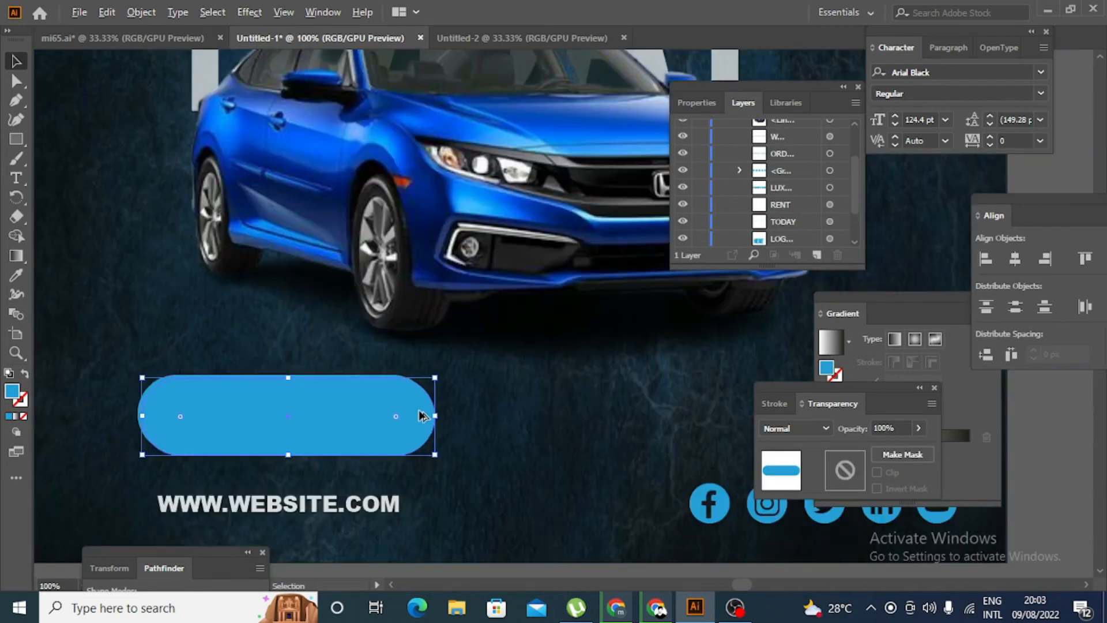
{"action": "left_click", "coordinate": [16, 278]}
{"action": "left_click", "coordinate": [277, 505]}
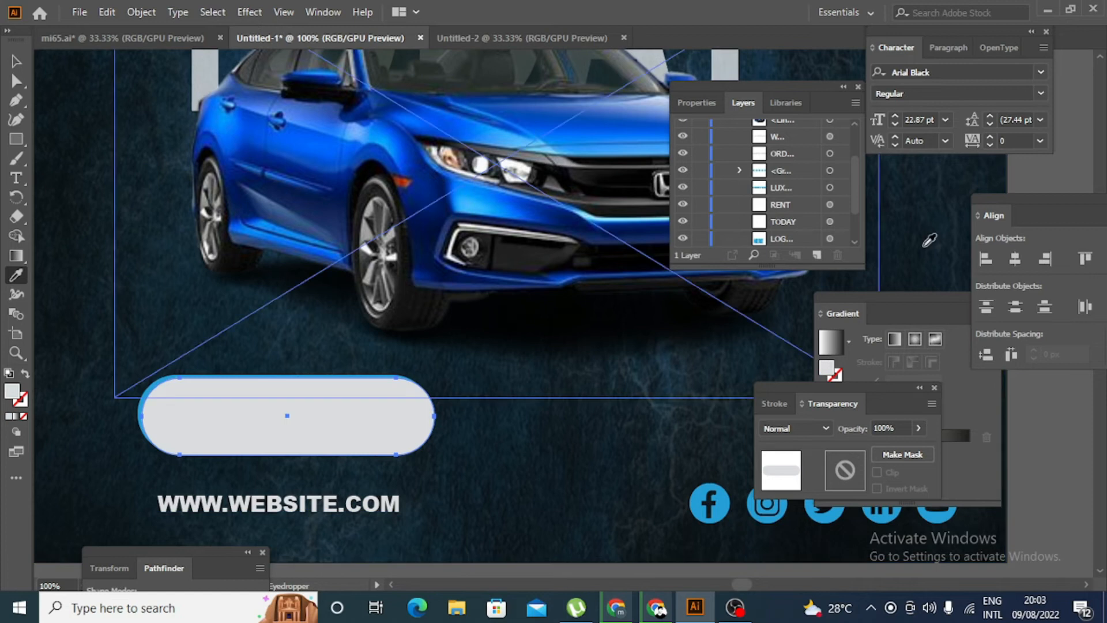
- Move the light grey pill beneath the blue pill in the layer order so it forms an offset edge
{"action": "scroll", "coordinate": [796, 150], "scroll_direction": "up", "scroll_amount": 2}
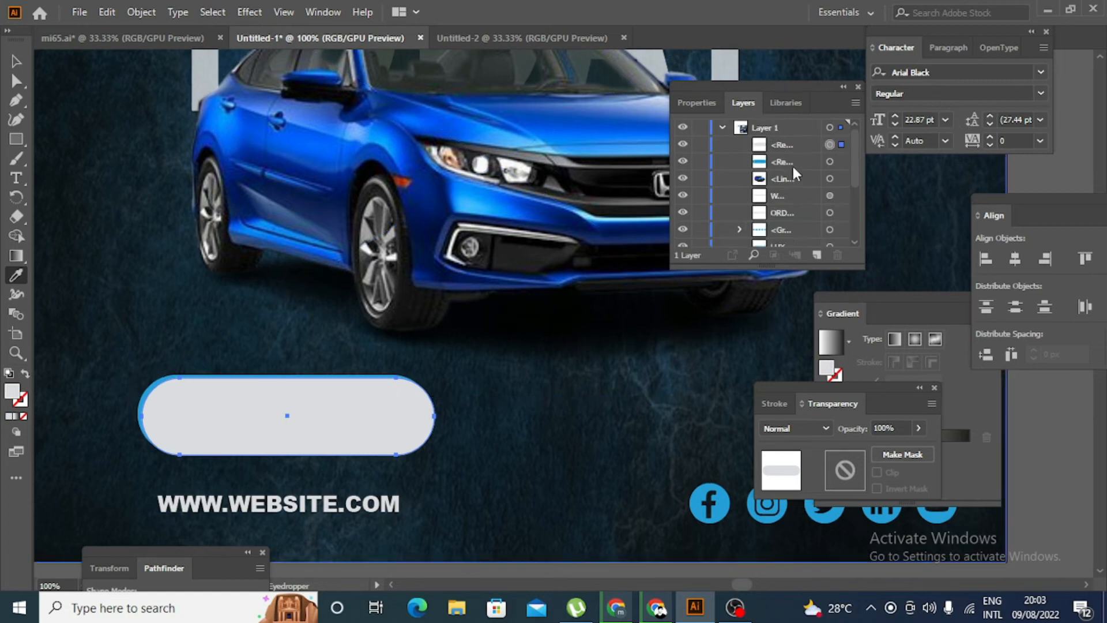
{"action": "left_click_drag", "start_coordinate": [790, 143], "coordinate": [794, 170]}
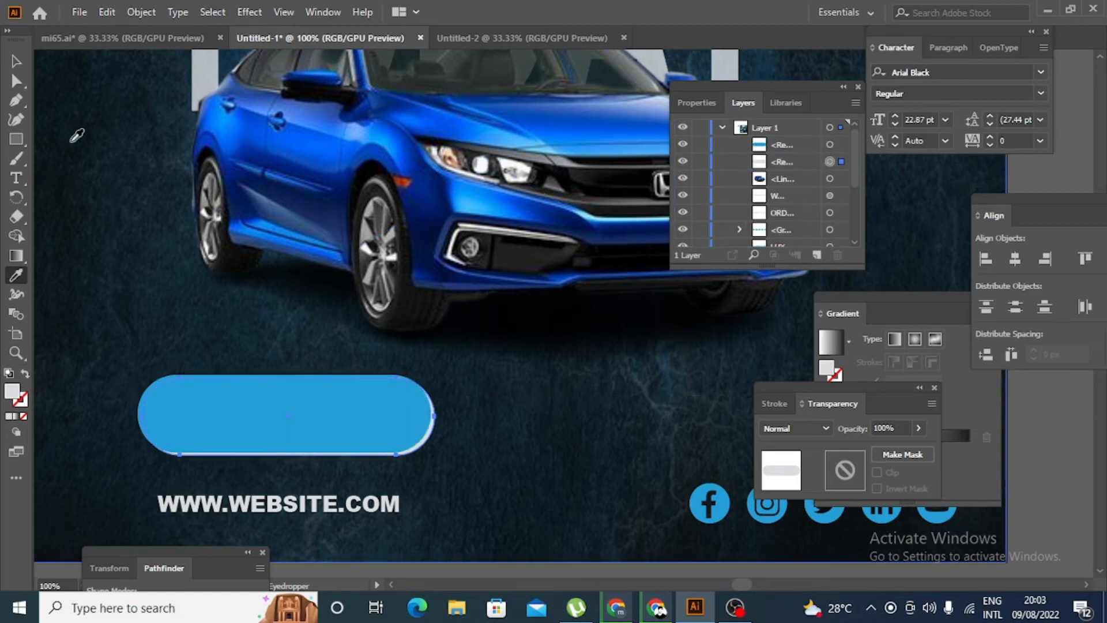
{"action": "left_click", "coordinate": [17, 61]}
{"action": "left_click", "coordinate": [87, 192]}
{"action": "key", "text": "ctrl+minus"}
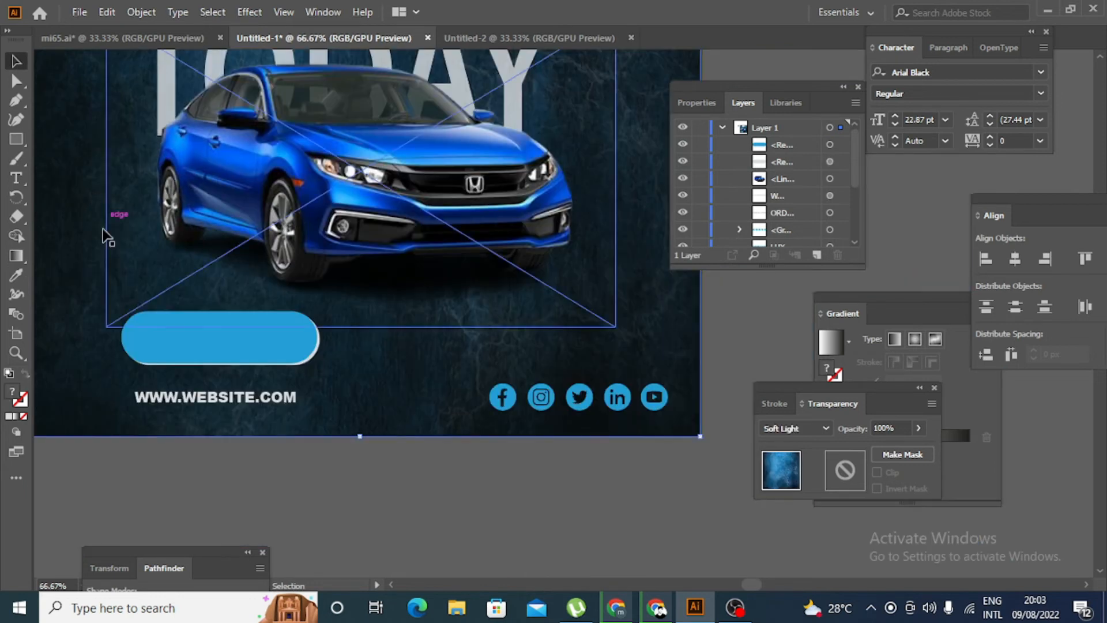
{"action": "key", "text": "ctrl+minus"}
{"action": "key", "text": "ctrl+minus"}
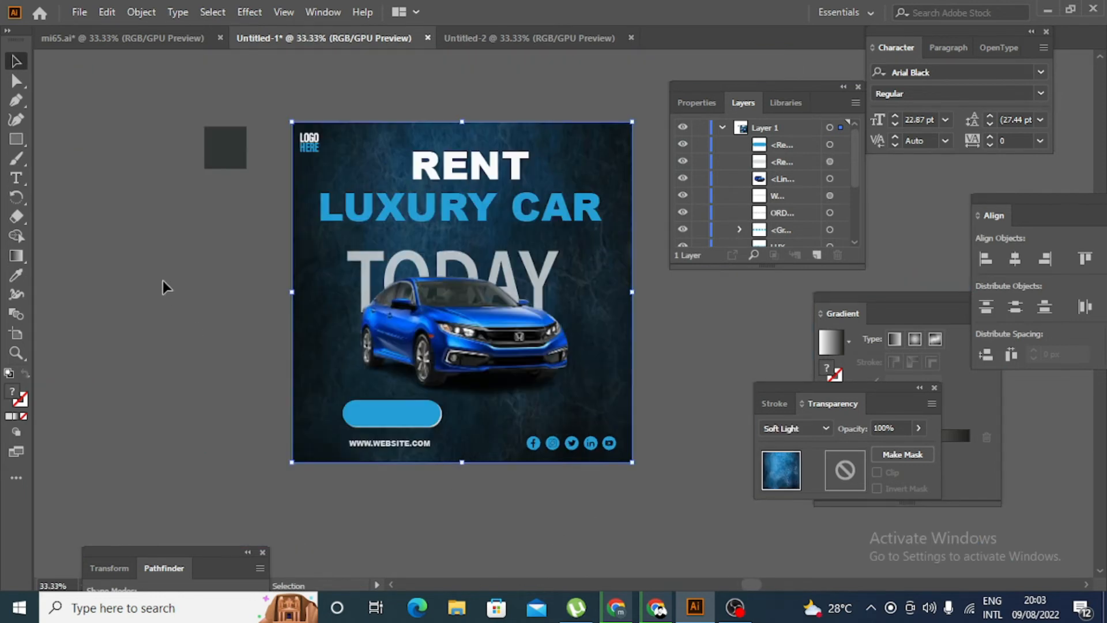
- Move the ORDER NOW text onto the blue pill and bring it to the top of the layer order
{"action": "scroll", "coordinate": [161, 279], "scroll_direction": "up", "scroll_amount": 2}
{"action": "scroll", "coordinate": [158, 278], "scroll_direction": "down", "scroll_amount": 1, "text": "alt"}
{"action": "left_click_drag", "start_coordinate": [106, 108], "coordinate": [358, 448]}
{"action": "left_click_drag", "start_coordinate": [793, 224], "coordinate": [790, 138]}
{"action": "left_click", "coordinate": [271, 498]}
- Centre the ORDER NOW text on the blue pill and enlarge it to about 36.6 pt
{"action": "scroll", "coordinate": [303, 461], "scroll_direction": "up", "scroll_amount": 5}
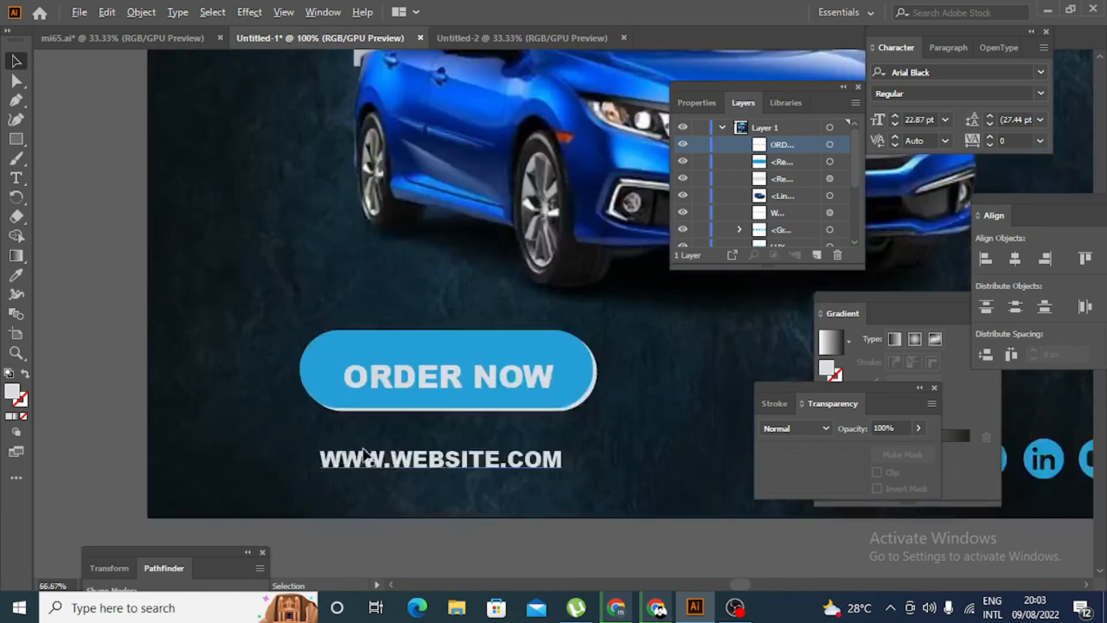
{"action": "left_click_drag", "start_coordinate": [537, 353], "coordinate": [536, 346]}
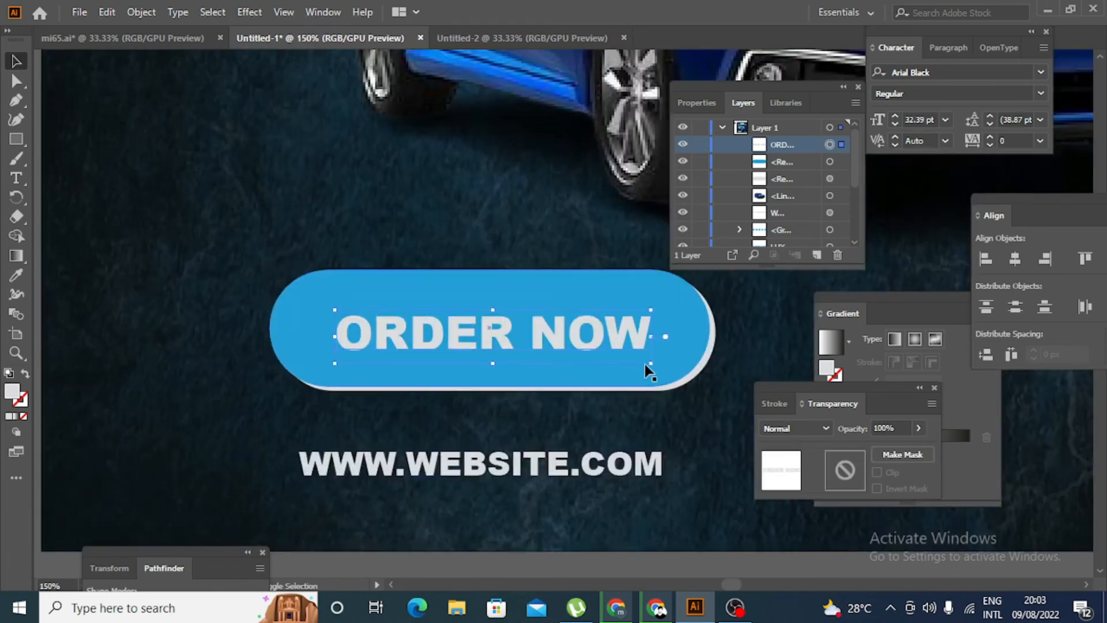
{"action": "left_click_drag", "start_coordinate": [654, 366], "coordinate": [676, 376]}
{"action": "left_click", "coordinate": [400, 392]}
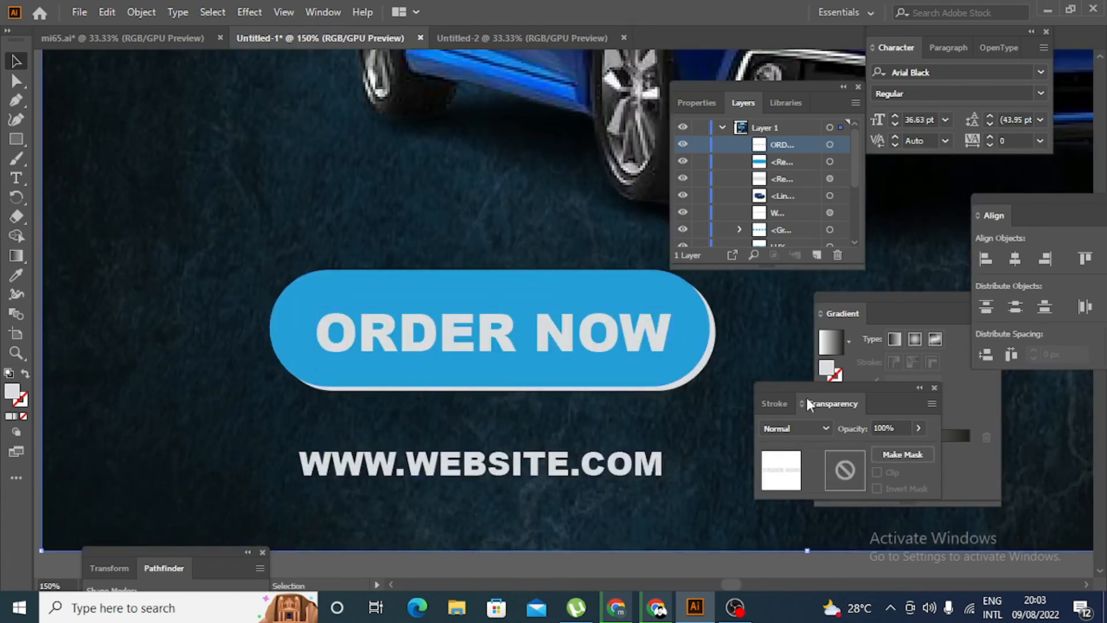
- Delete the light grey pill behind the blue ORDER NOW button
{"action": "left_click", "coordinate": [714, 362]}
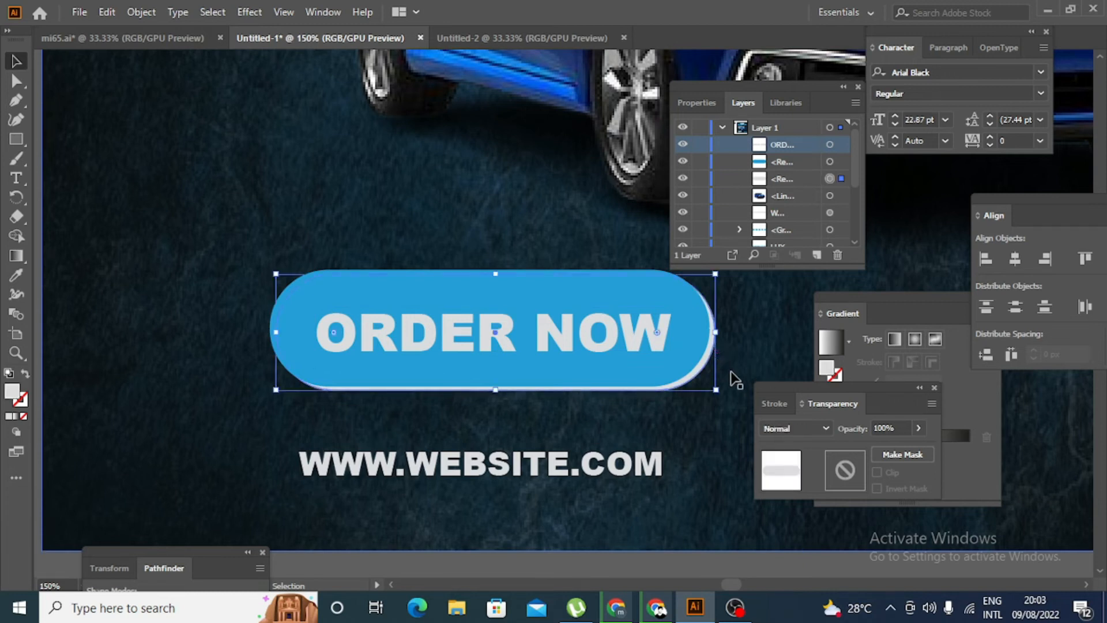
{"action": "key", "text": "Delete"}
{"action": "scroll", "coordinate": [702, 432], "scroll_direction": "up", "scroll_amount": 1}
{"action": "scroll", "coordinate": [705, 432], "scroll_direction": "down", "scroll_amount": 5}
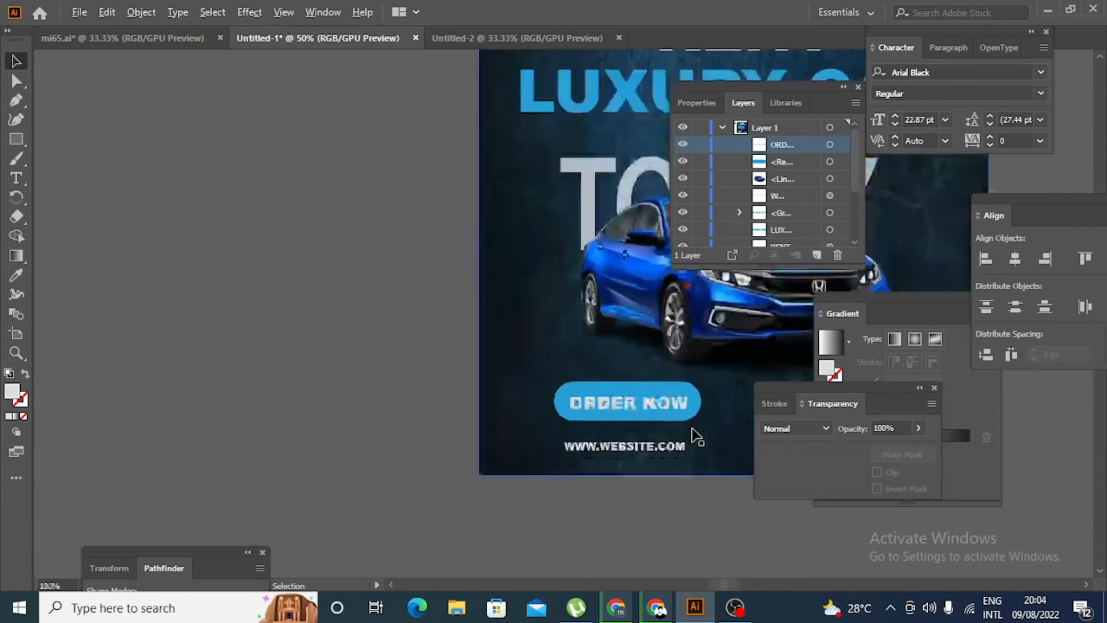
- Draw a light grey circle near the poster's right edge beside the car, and paste a copy directly in front of it
{"action": "scroll", "coordinate": [357, 477], "scroll_direction": "right", "scroll_amount": 2}
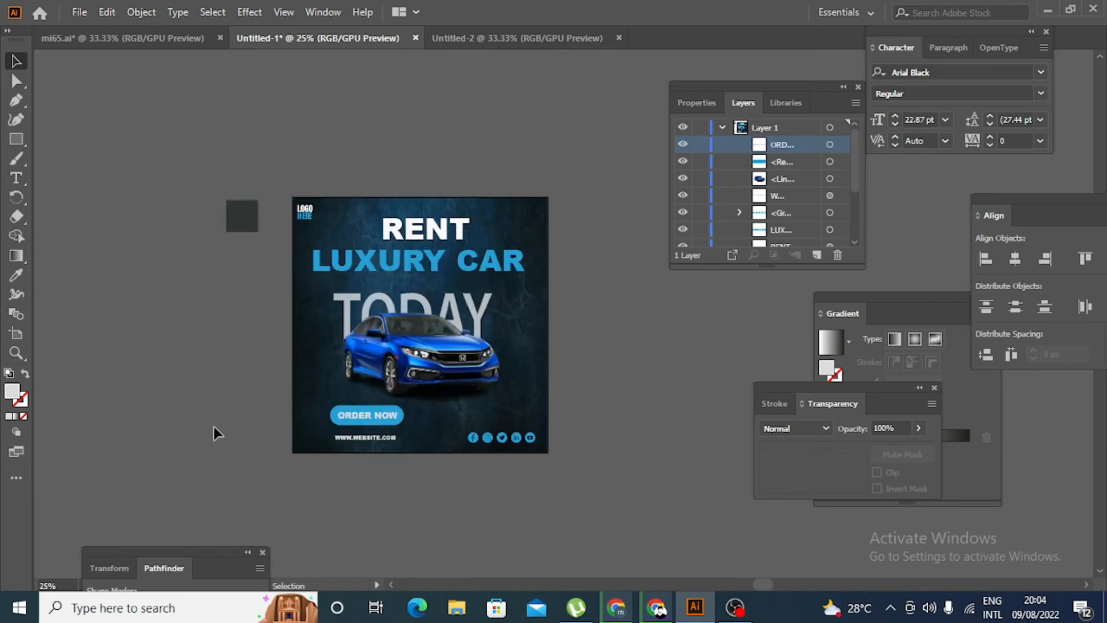
{"action": "scroll", "coordinate": [248, 272], "scroll_direction": "up", "scroll_amount": 3}
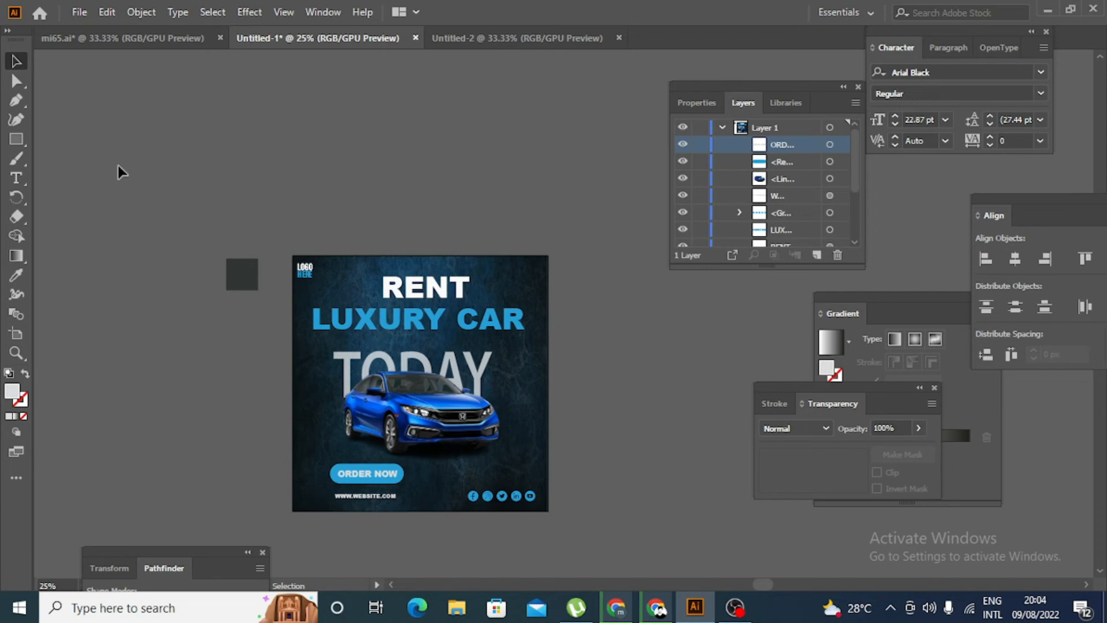
{"action": "left_click_drag", "start_coordinate": [16, 139], "coordinate": [53, 155]}
{"action": "left_click_drag", "start_coordinate": [589, 333], "coordinate": [504, 410]}
{"action": "left_click", "coordinate": [16, 61]}
{"action": "left_click", "coordinate": [577, 415]}
{"action": "scroll", "coordinate": [570, 412], "scroll_direction": "up", "scroll_amount": 3}
{"action": "left_click", "coordinate": [615, 410]}
{"action": "left_click", "coordinate": [452, 362]}
{"action": "scroll", "coordinate": [596, 396], "scroll_direction": "down", "scroll_amount": 3}
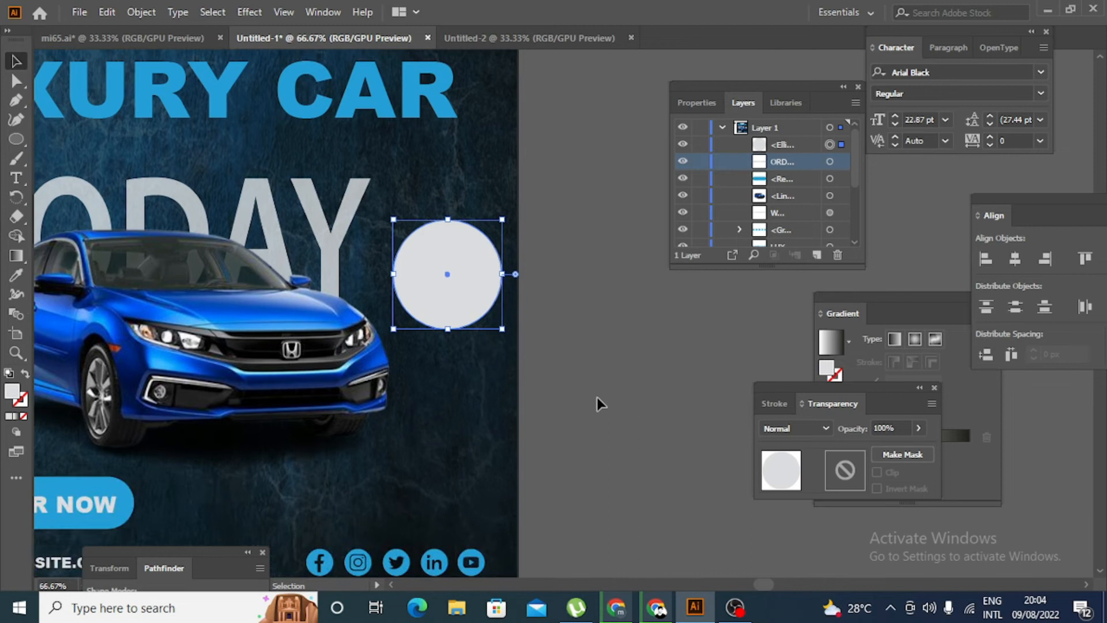
{"action": "key", "text": "ctrl+c"}
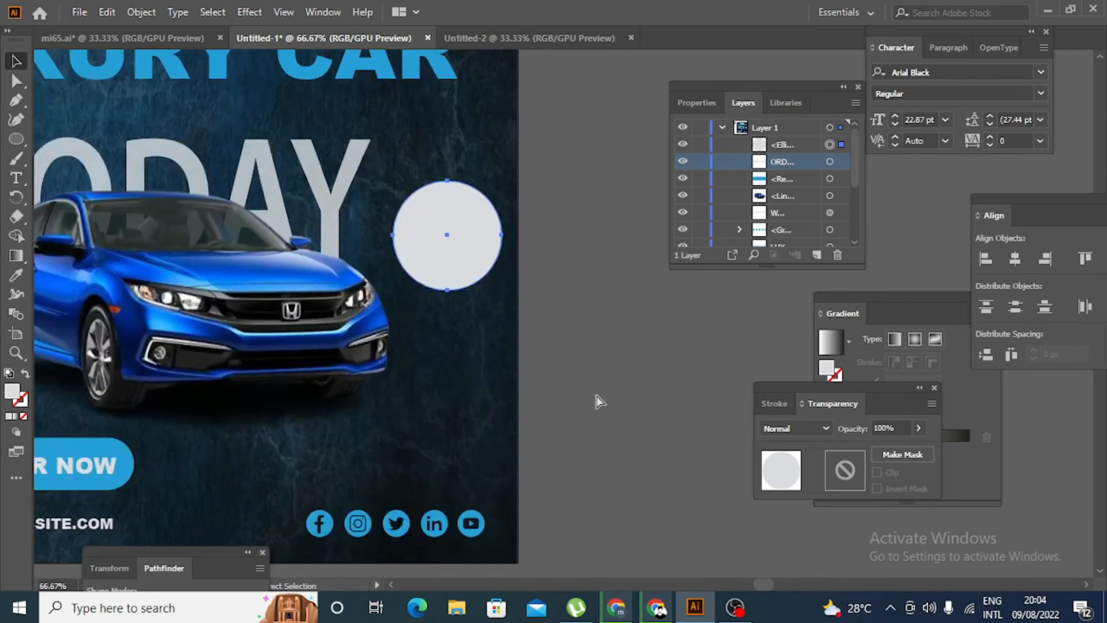
{"action": "key", "text": "ctrl+f"}
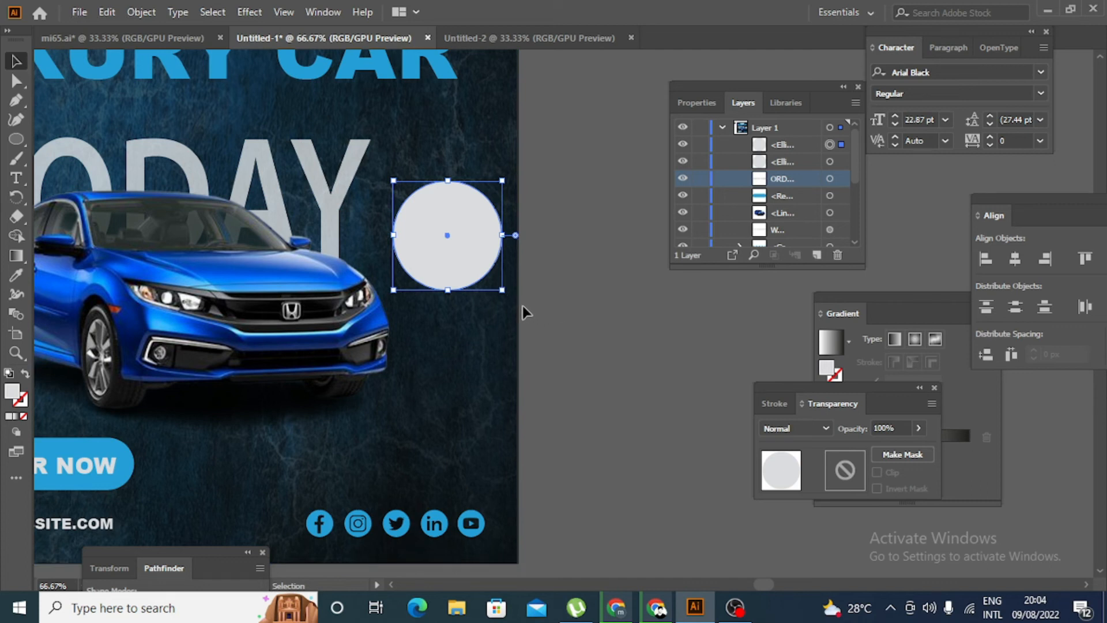
- Shrink the front circle slightly about its centre and recolour the back circle with the social icons' blue
{"action": "left_click_drag", "start_coordinate": [502, 292], "coordinate": [496, 283]}
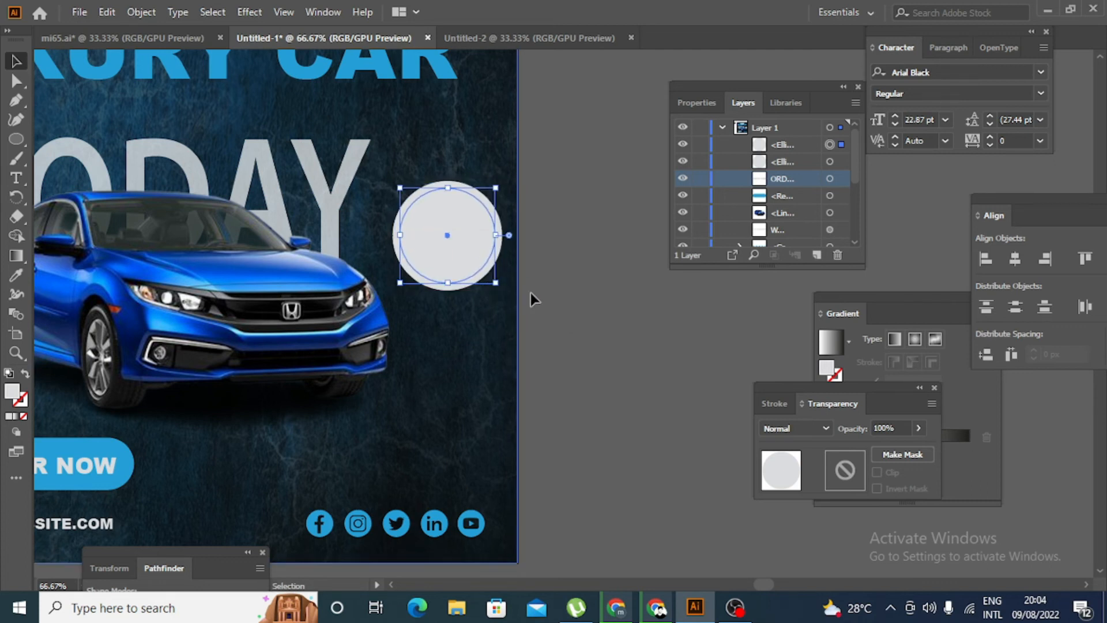
{"action": "left_click", "coordinate": [573, 293]}
{"action": "left_click", "coordinate": [499, 267]}
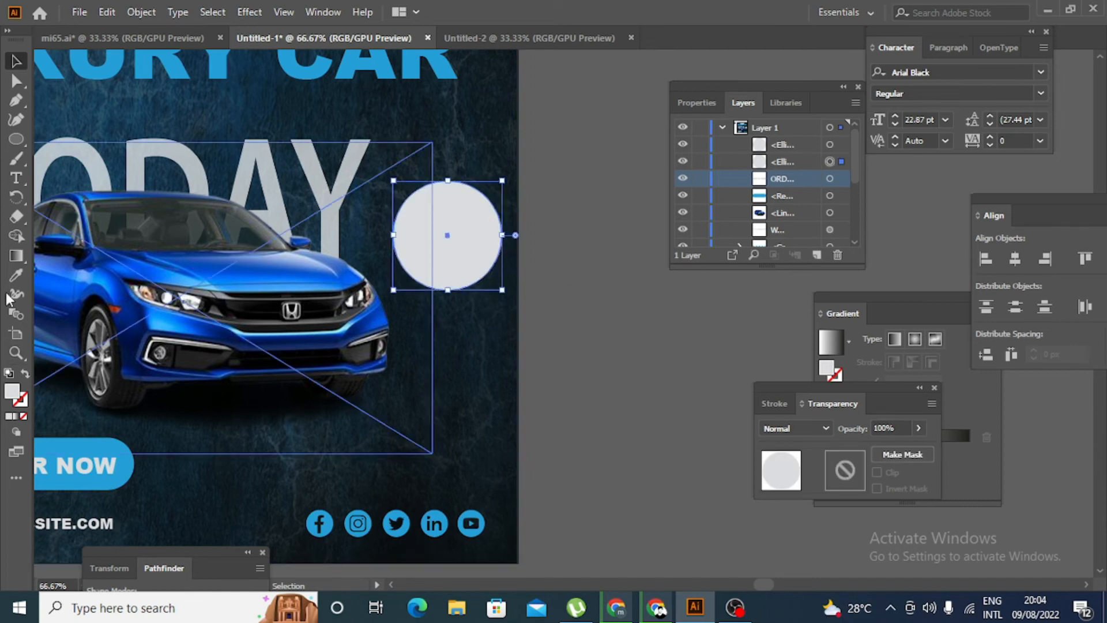
{"action": "left_click", "coordinate": [16, 275]}
{"action": "left_click", "coordinate": [481, 505]}
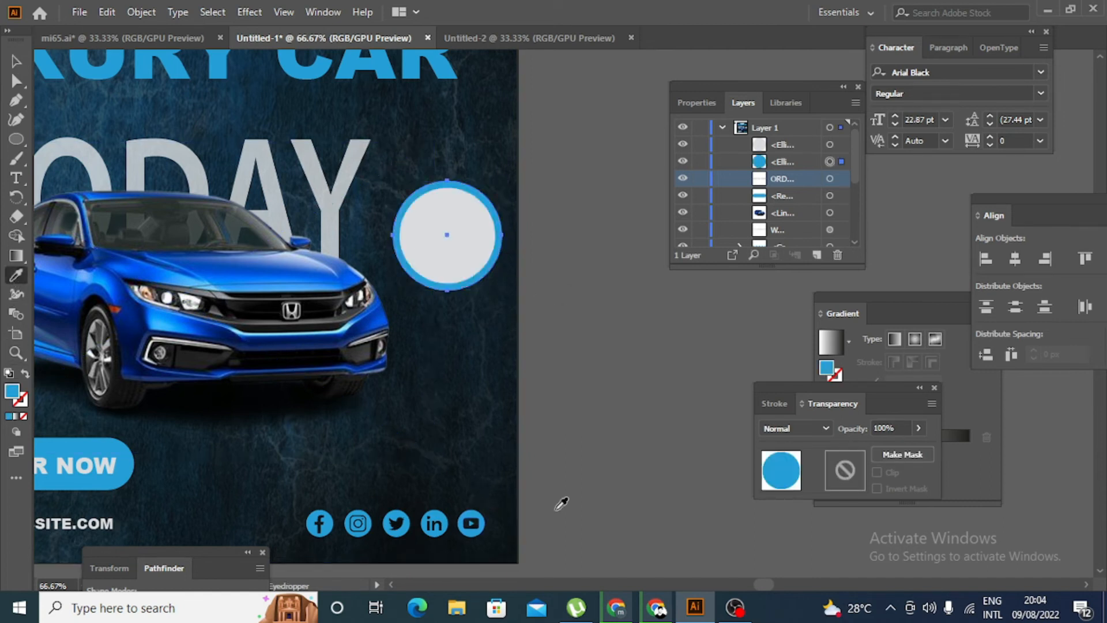
{"action": "left_click", "coordinate": [16, 65]}
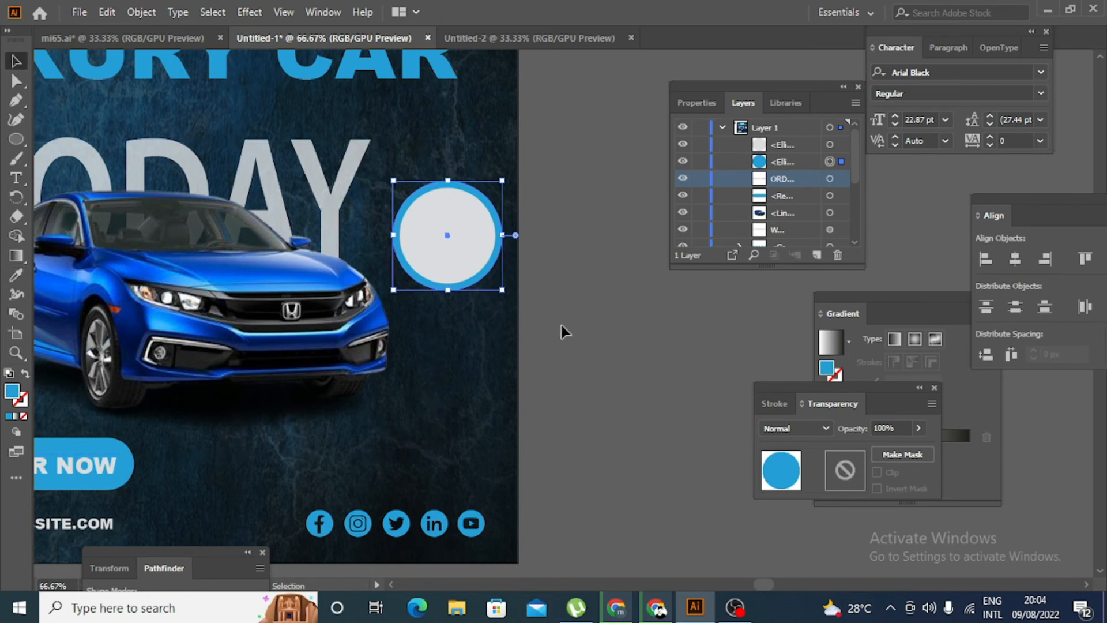
{"action": "left_click", "coordinate": [568, 331]}
- Add a three-line text reading GET / 50% / OFF on the empty canvas beside the poster
{"action": "scroll", "coordinate": [575, 337], "scroll_direction": "up", "scroll_amount": 1}
{"action": "left_click", "coordinate": [17, 182]}
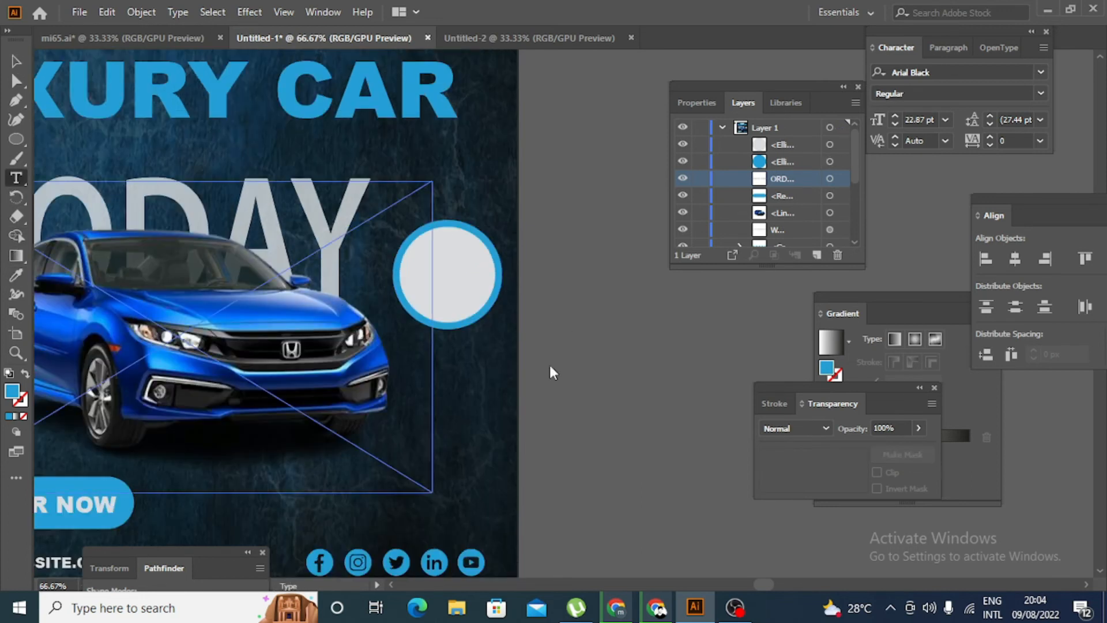
{"action": "left_click", "coordinate": [567, 371]}
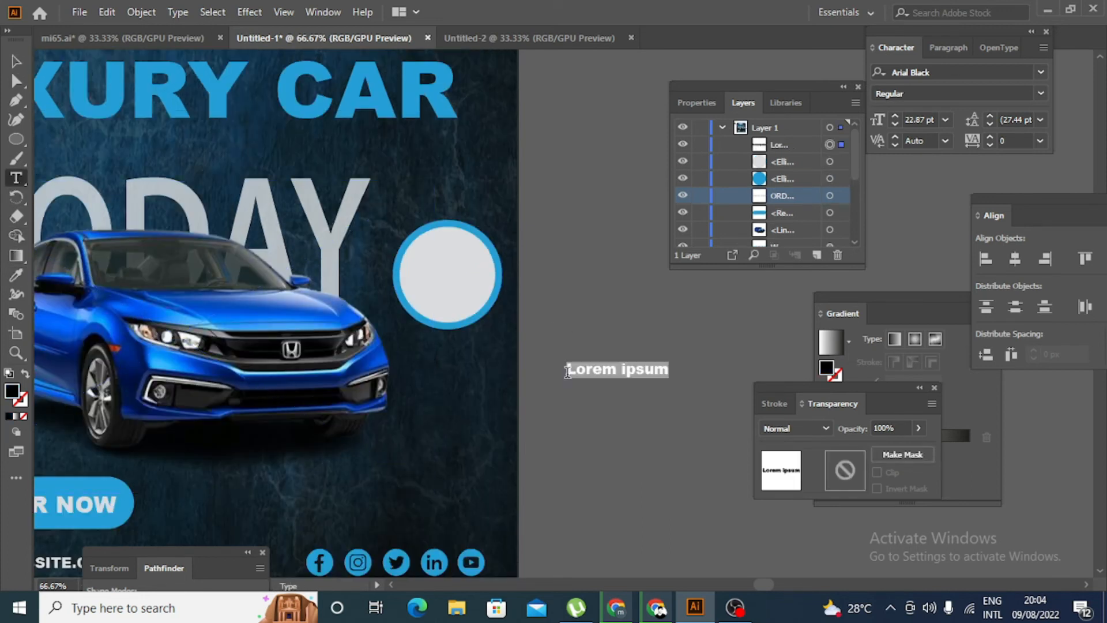
{"action": "type", "text": "g"}
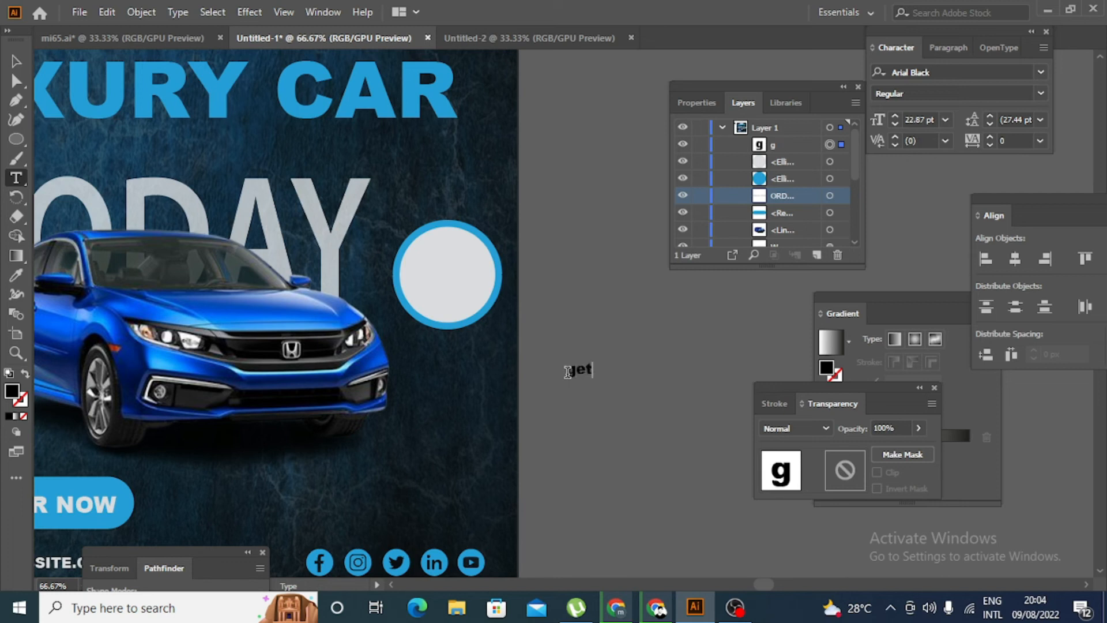
{"action": "key", "text": "BackSpace"}
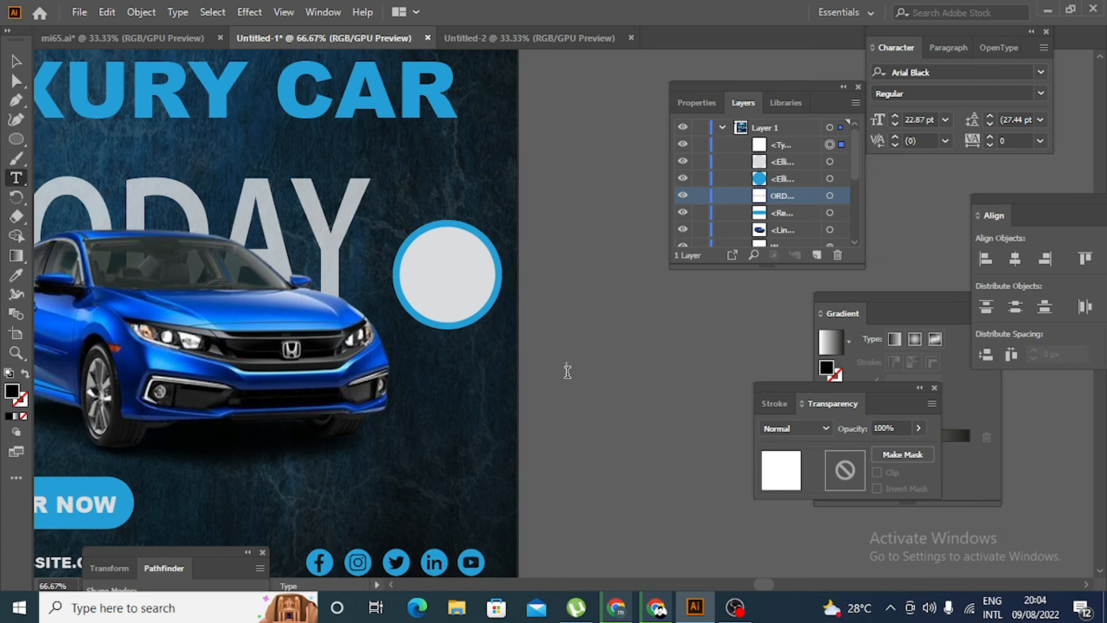
{"action": "type", "text": "GET"}
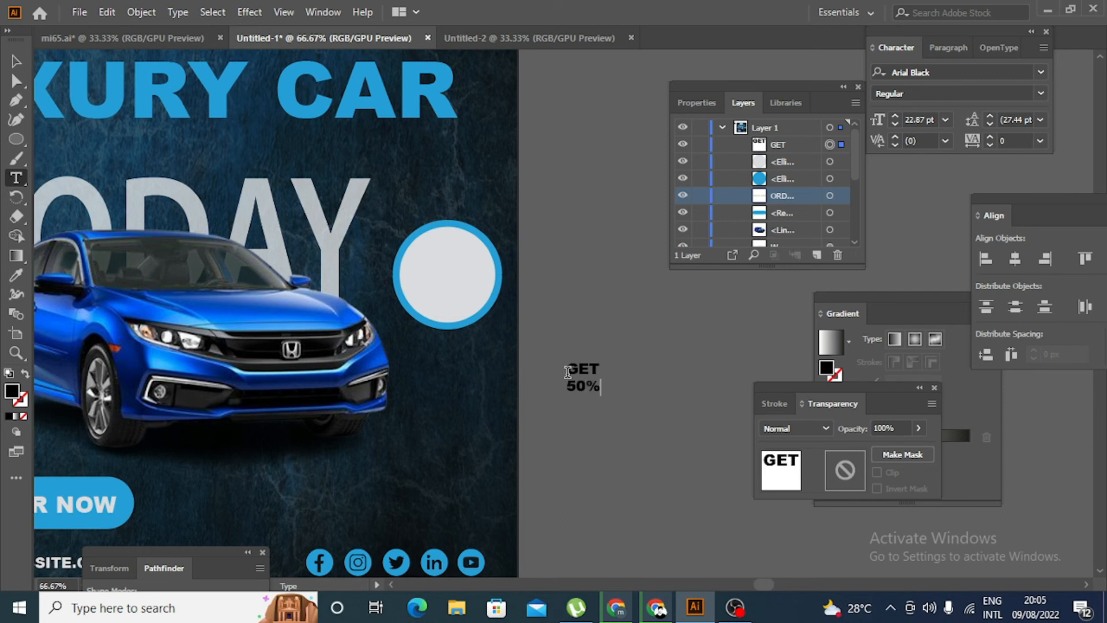
{"action": "key", "text": "Return"}
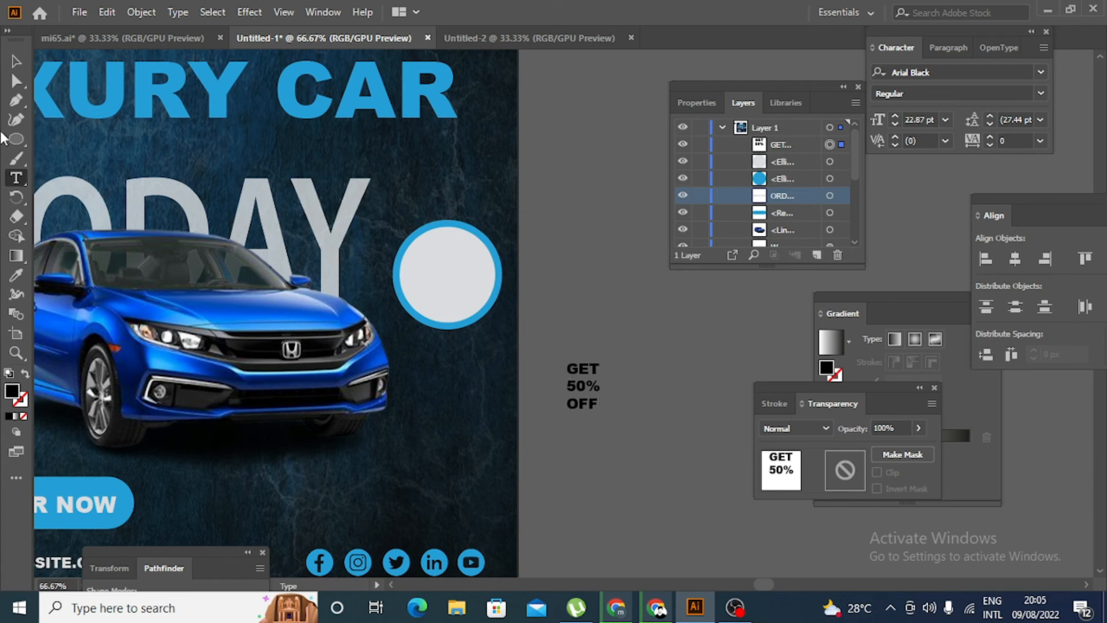
- Move the GET 50% OFF text onto the circular badge and enlarge it to about 34.15 pt
{"action": "left_click", "coordinate": [15, 60]}
{"action": "left_click", "coordinate": [566, 452]}
{"action": "left_click_drag", "start_coordinate": [587, 409], "coordinate": [482, 320]}
{"action": "key", "text": "ctrl+equal"}
{"action": "key", "text": "ctrl+equal"}
{"action": "left_click_drag", "start_coordinate": [455, 252], "coordinate": [455, 236]}
{"action": "mouse_move", "coordinate": [483, 307]}
{"action": "left_mouse_down"}
{"action": "mouse_move", "coordinate": [510, 322]}
{"action": "mouse_move", "coordinate": [493, 320]}
{"action": "left_mouse_up"}
{"action": "key", "text": "ctrl+minus"}
{"action": "key", "text": "ctrl+minus"}
{"action": "key", "text": "ctrl+minus"}
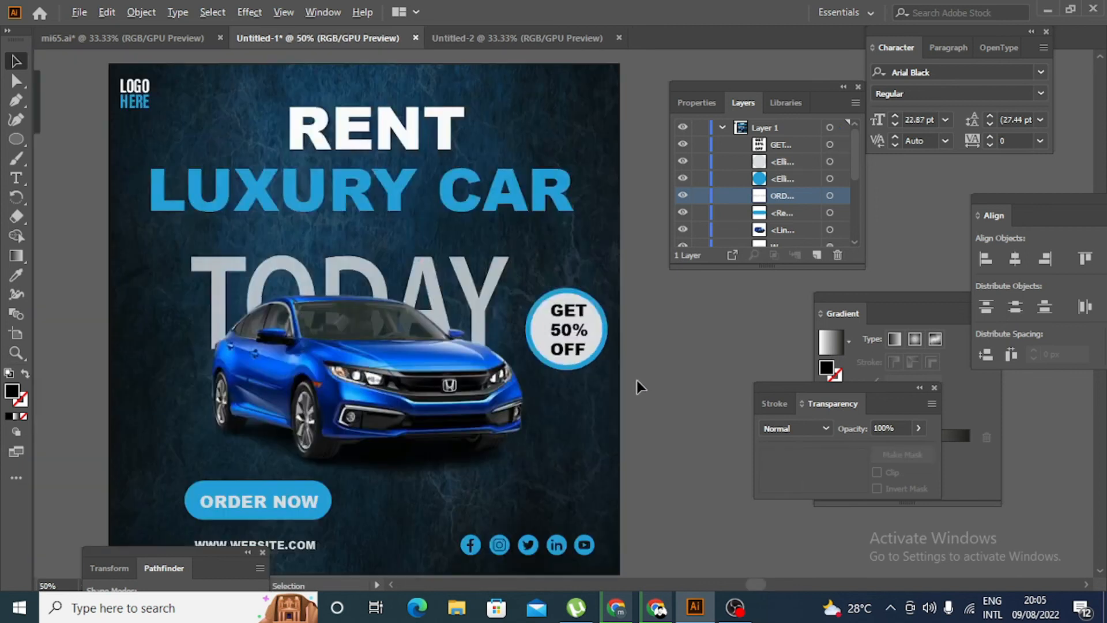
{"action": "left_click_drag", "start_coordinate": [567, 336], "coordinate": [564, 336]}
{"action": "scroll", "coordinate": [672, 420], "scroll_direction": "up", "scroll_amount": 1}
- Recolour the GET 50% OFF text with the blue sampled from the ORDER NOW button
{"action": "left_click", "coordinate": [586, 372]}
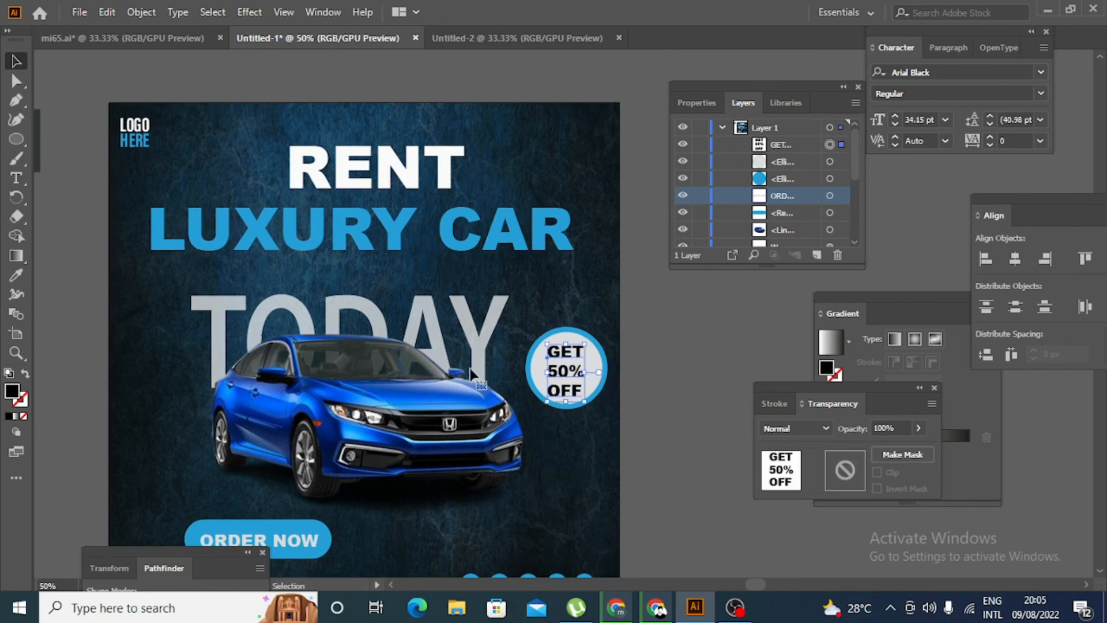
{"action": "left_click", "coordinate": [16, 275]}
{"action": "left_click", "coordinate": [286, 531]}
{"action": "key", "text": "v"}
{"action": "left_click", "coordinate": [702, 375]}
{"action": "scroll", "coordinate": [614, 385], "scroll_direction": "up", "scroll_amount": 1}
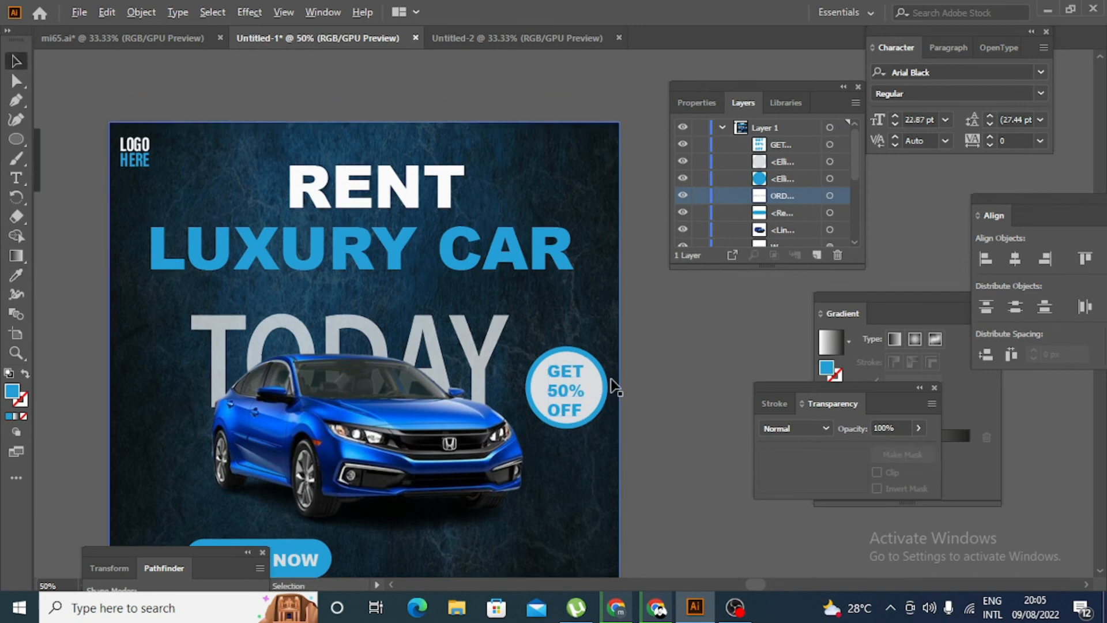
- Align the GET 50% OFF text to the horizontal and vertical centre of the badge's light grey circle
{"action": "scroll", "coordinate": [614, 385], "scroll_direction": "up", "scroll_amount": 3}
{"action": "left_click", "coordinate": [558, 382]}
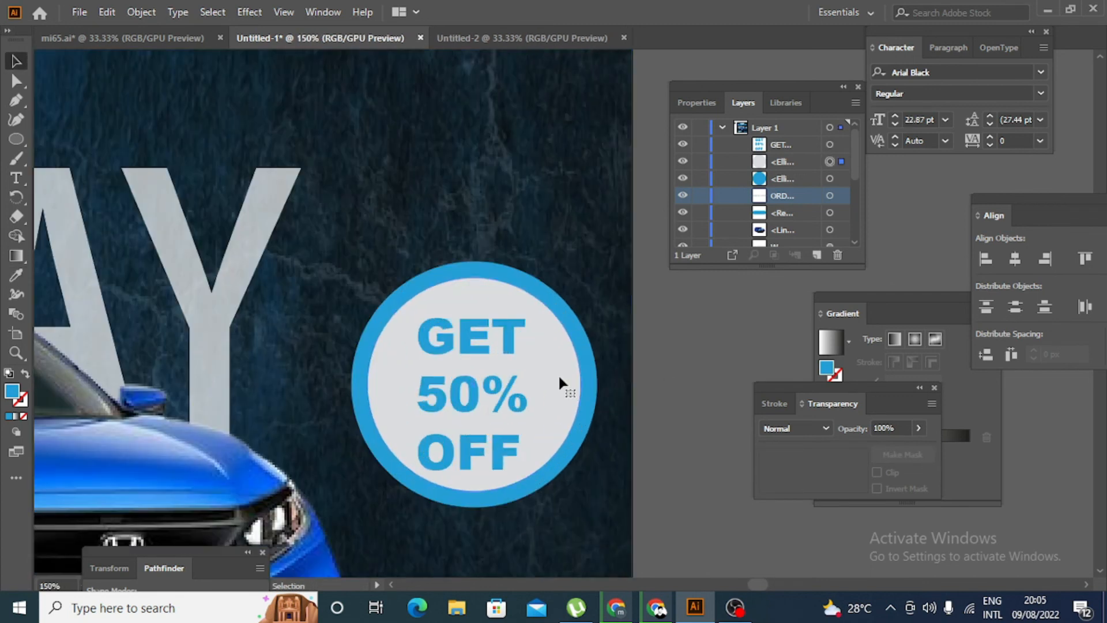
{"action": "left_click", "coordinate": [479, 334], "text": "shift"}
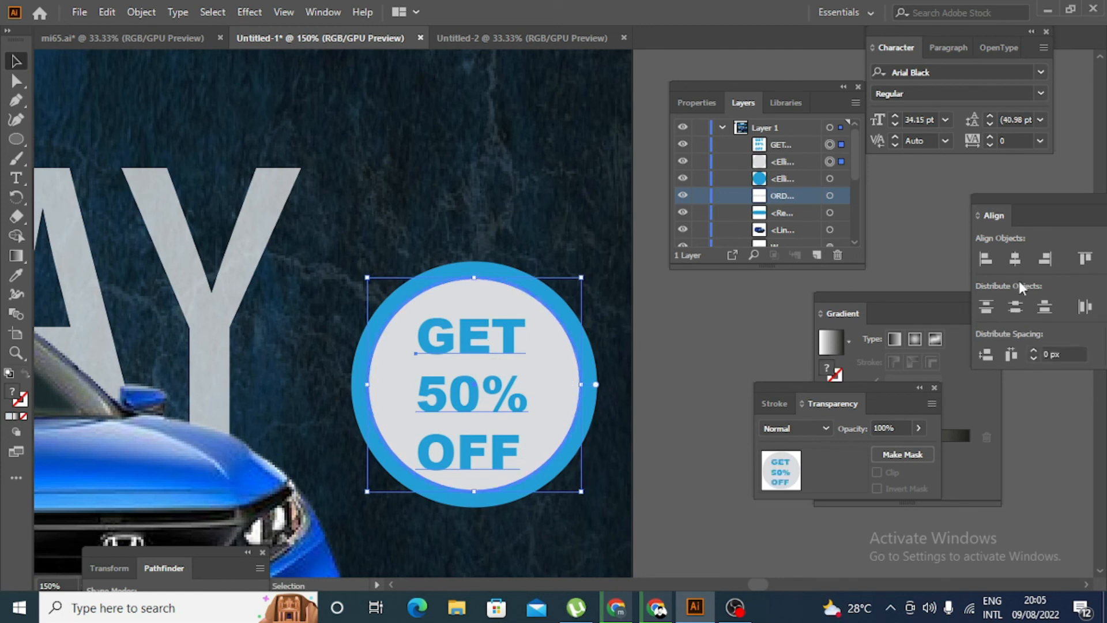
{"action": "left_click", "coordinate": [1015, 263]}
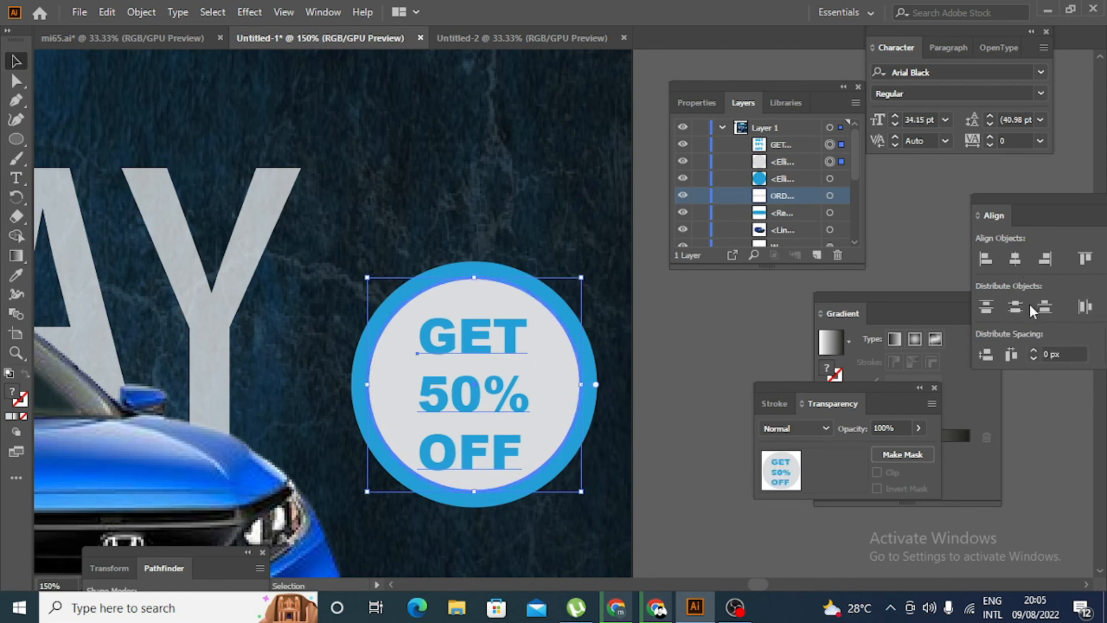
{"action": "left_click_drag", "start_coordinate": [1059, 197], "coordinate": [956, 184]}
{"action": "left_click", "coordinate": [1009, 245]}
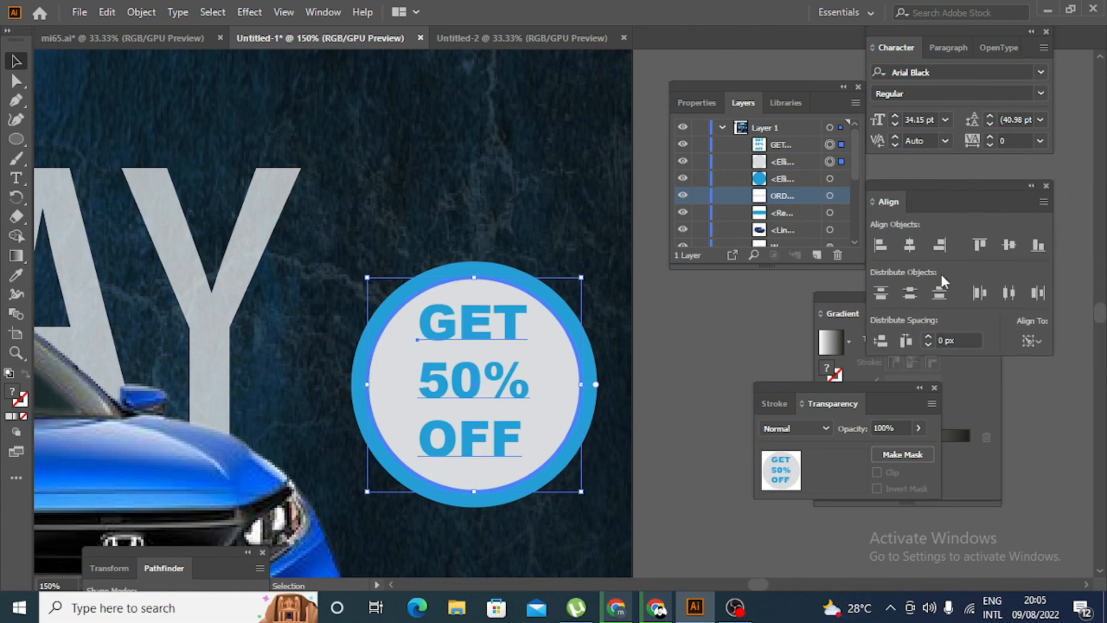
{"action": "left_click", "coordinate": [708, 356]}
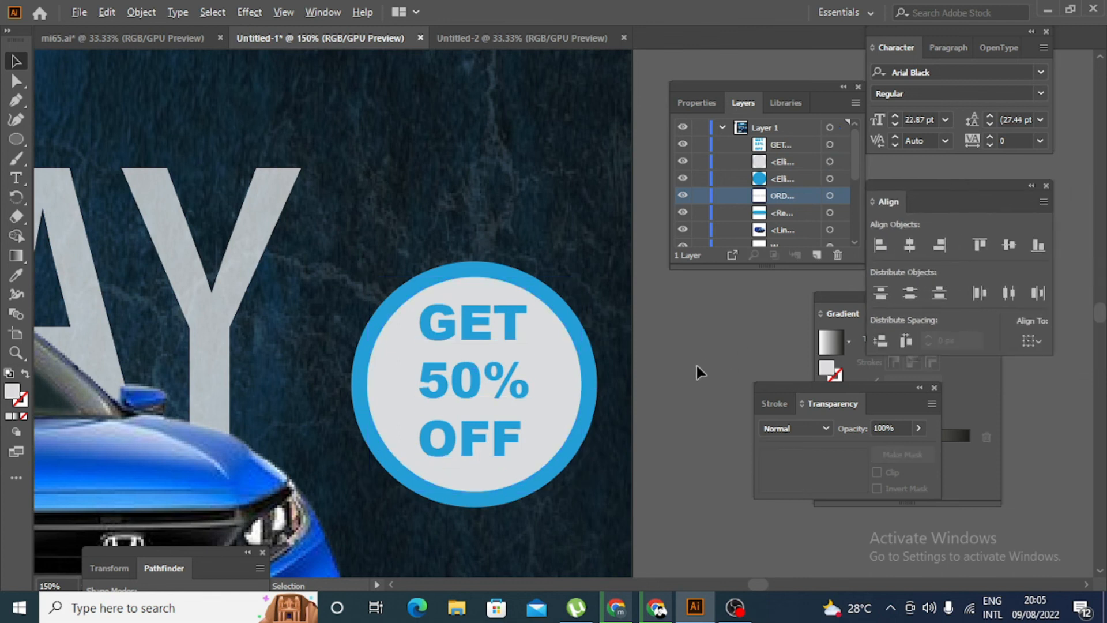
- Align the car image to the horizontal centre of the poster background
{"action": "scroll", "coordinate": [696, 366], "scroll_direction": "down", "scroll_amount": 2}
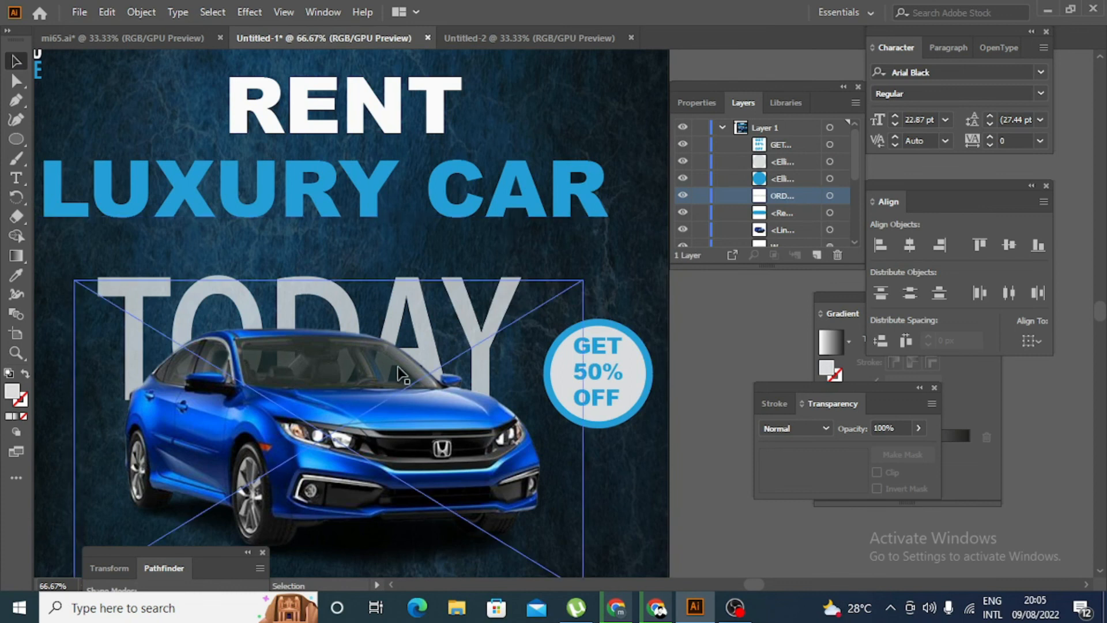
{"action": "left_click", "coordinate": [431, 431]}
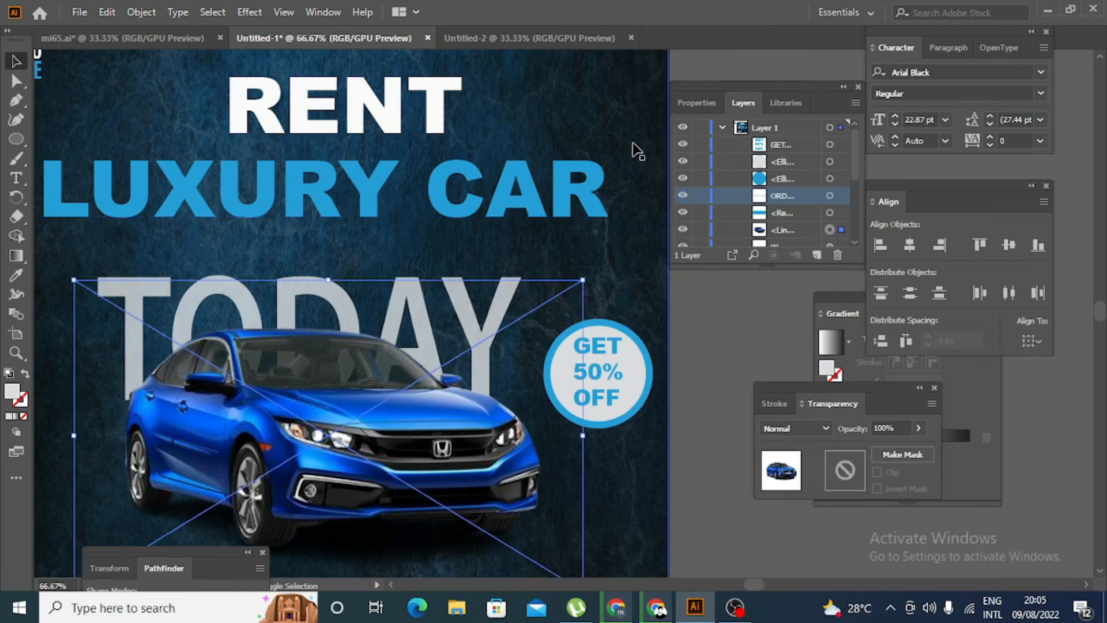
{"action": "left_click", "coordinate": [880, 244]}
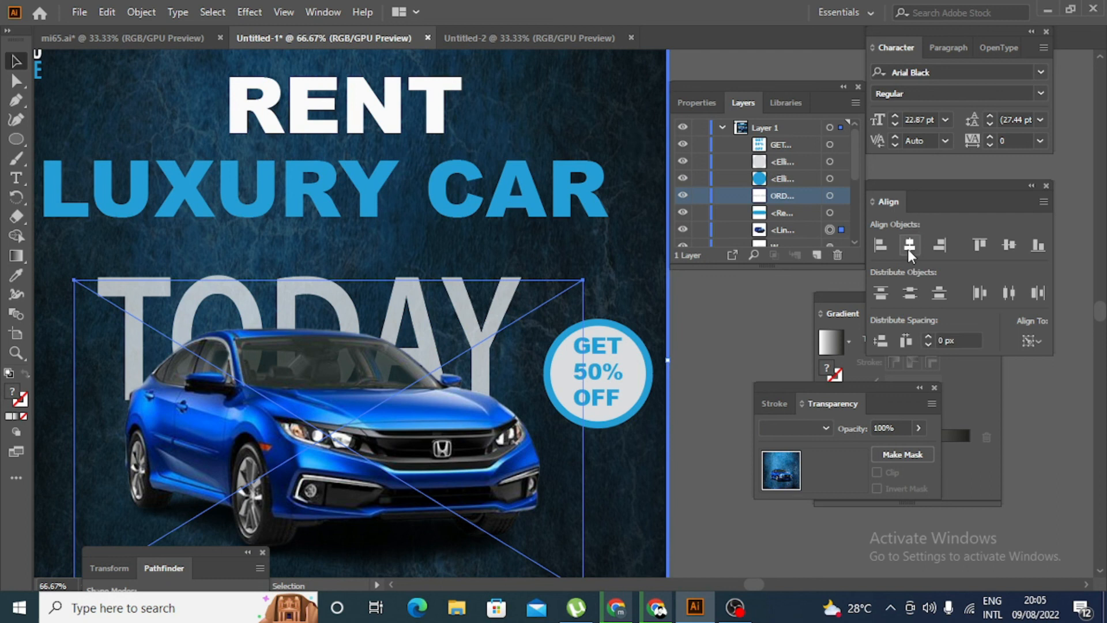
{"action": "left_click", "coordinate": [749, 337]}
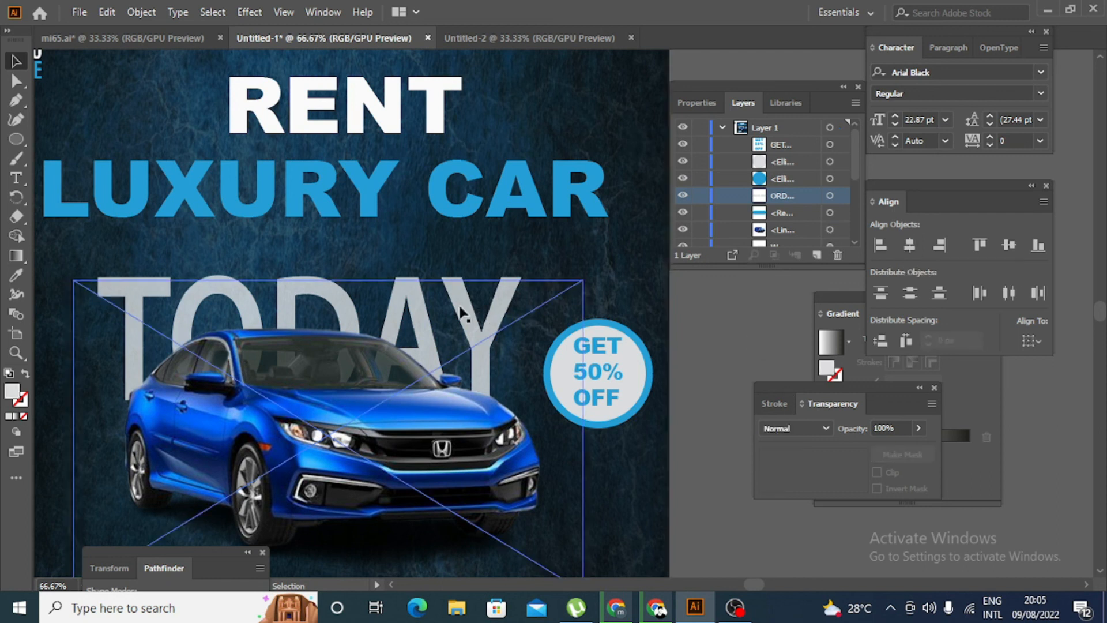
- Align the large TODAY text behind the car to the poster background's horizontal centre
{"action": "left_click", "coordinate": [506, 280]}
{"action": "left_click", "coordinate": [640, 292], "text": "shift"}
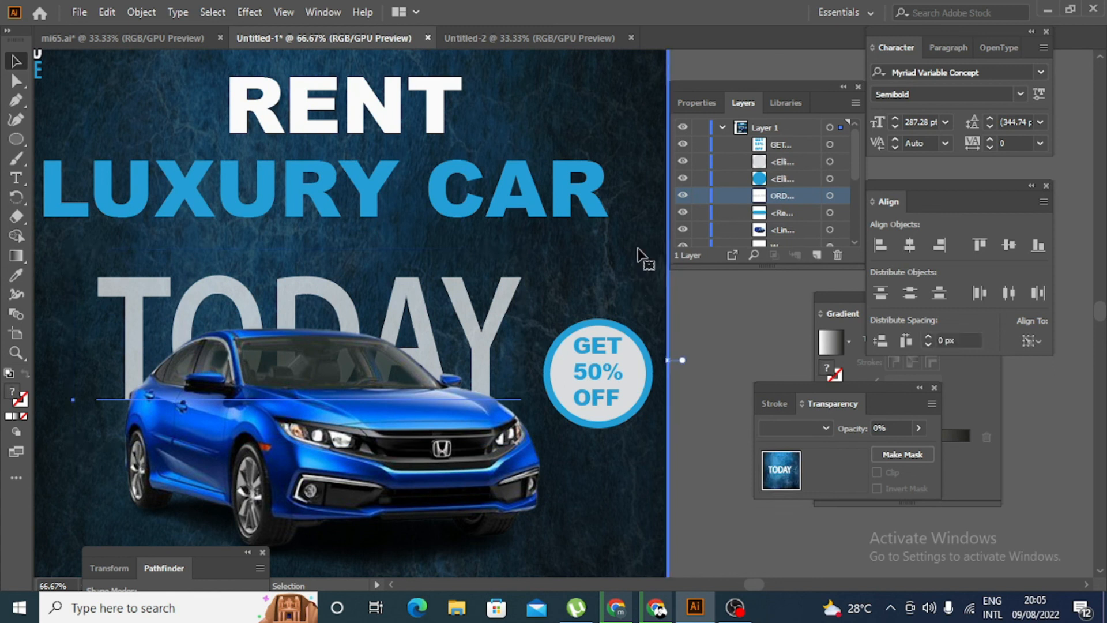
{"action": "left_click", "coordinate": [909, 245]}
{"action": "left_click", "coordinate": [740, 321]}
- Align the LUXURY CAR headline to the horizontal centre of the poster background
{"action": "scroll", "coordinate": [741, 324], "scroll_direction": "up", "scroll_amount": 2}
{"action": "left_click", "coordinate": [581, 258]}
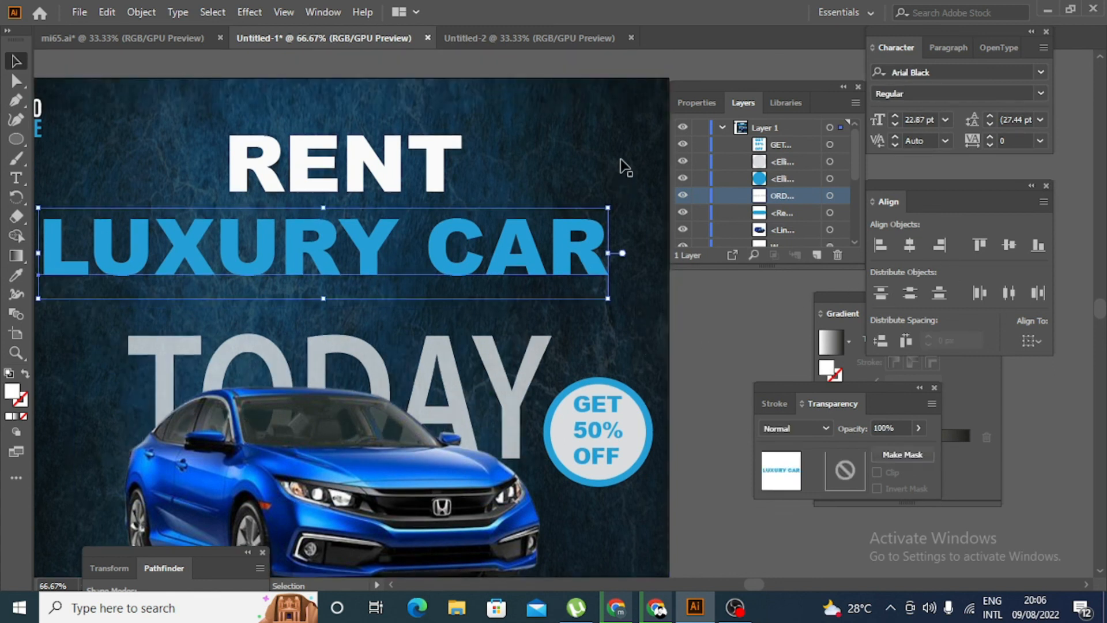
{"action": "left_click", "coordinate": [621, 168], "text": "shift"}
{"action": "left_click", "coordinate": [915, 245]}
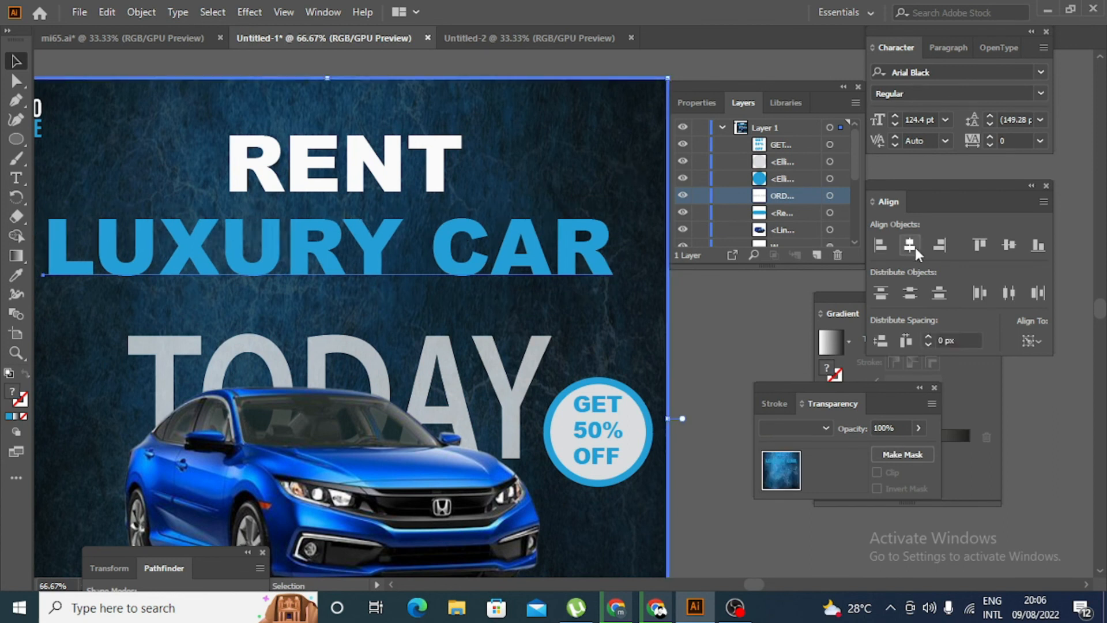
{"action": "left_click", "coordinate": [738, 321]}
- Align the RENT headline to the horizontal centre of the poster background
{"action": "left_click", "coordinate": [434, 161]}
{"action": "left_click", "coordinate": [592, 166], "text": "shift"}
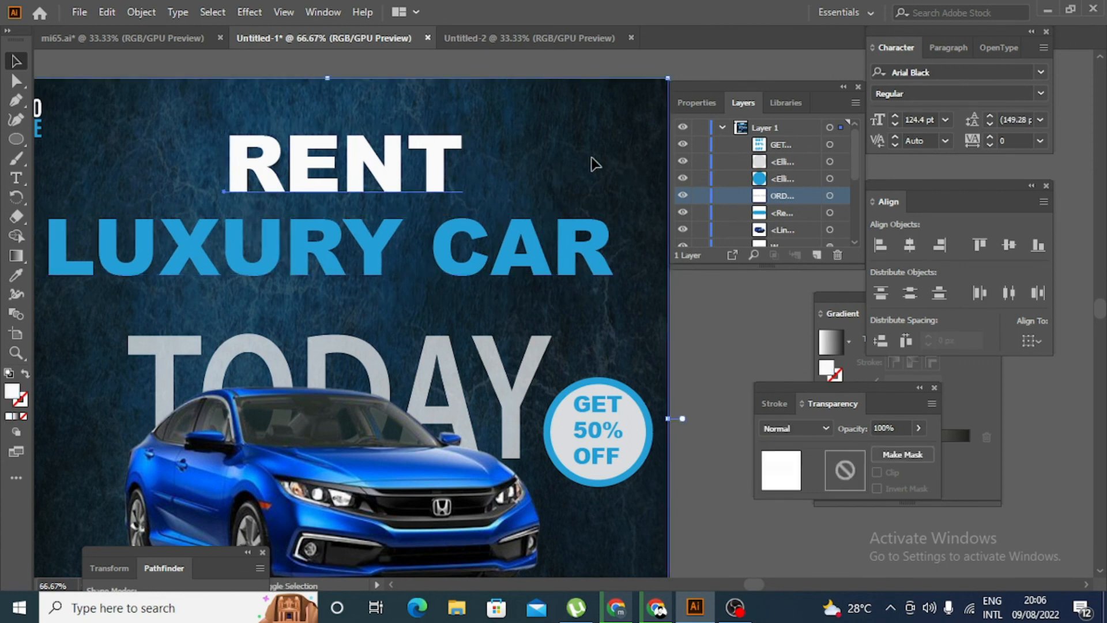
{"action": "left_click", "coordinate": [909, 245]}
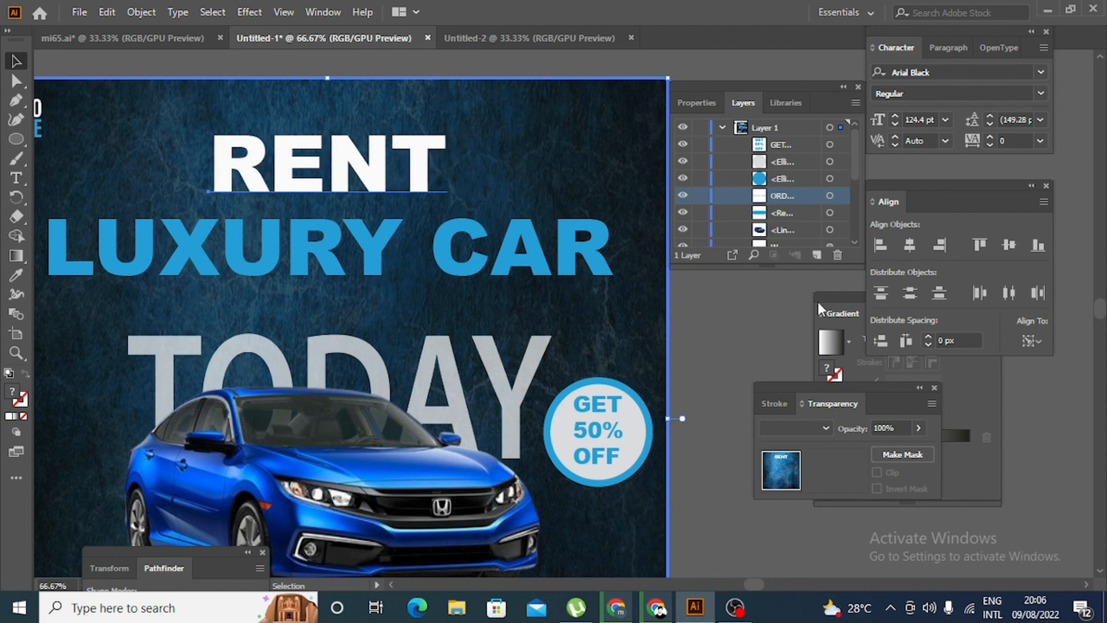
{"action": "key", "text": "ctrl+minus"}
{"action": "key", "text": "ctrl+minus"}
{"action": "key", "text": "ctrl+minus"}
{"action": "left_click", "coordinate": [731, 326]}
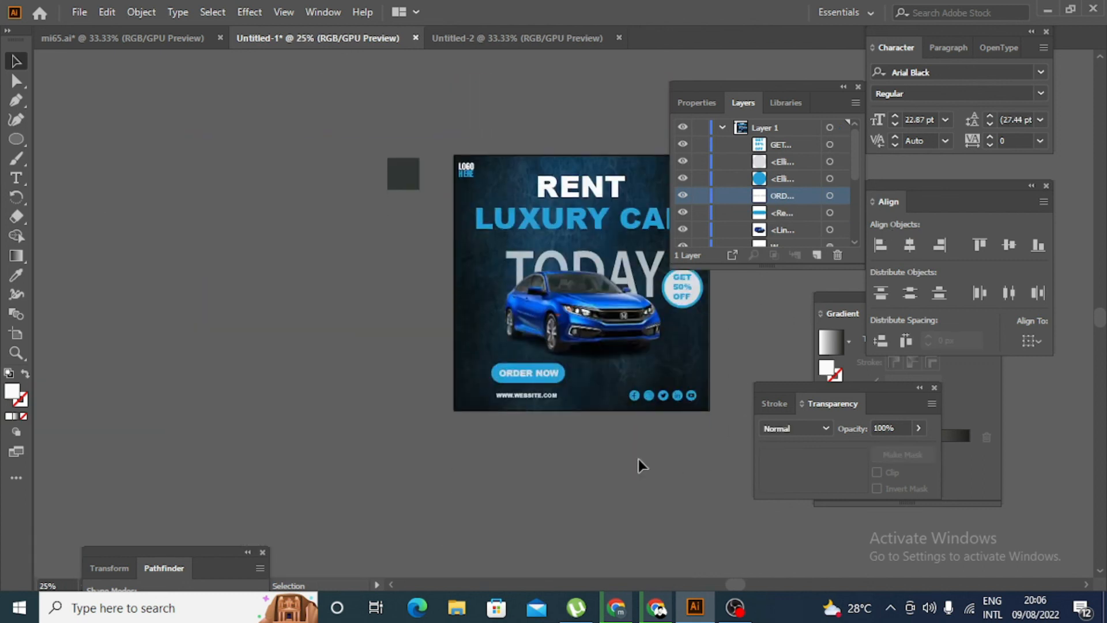
- Delete the leftover dark grey square lying outside the poster near the logo
{"action": "scroll", "coordinate": [617, 455], "scroll_direction": "up", "scroll_amount": 1}
{"action": "scroll", "coordinate": [617, 455], "scroll_direction": "up", "scroll_amount": 1}
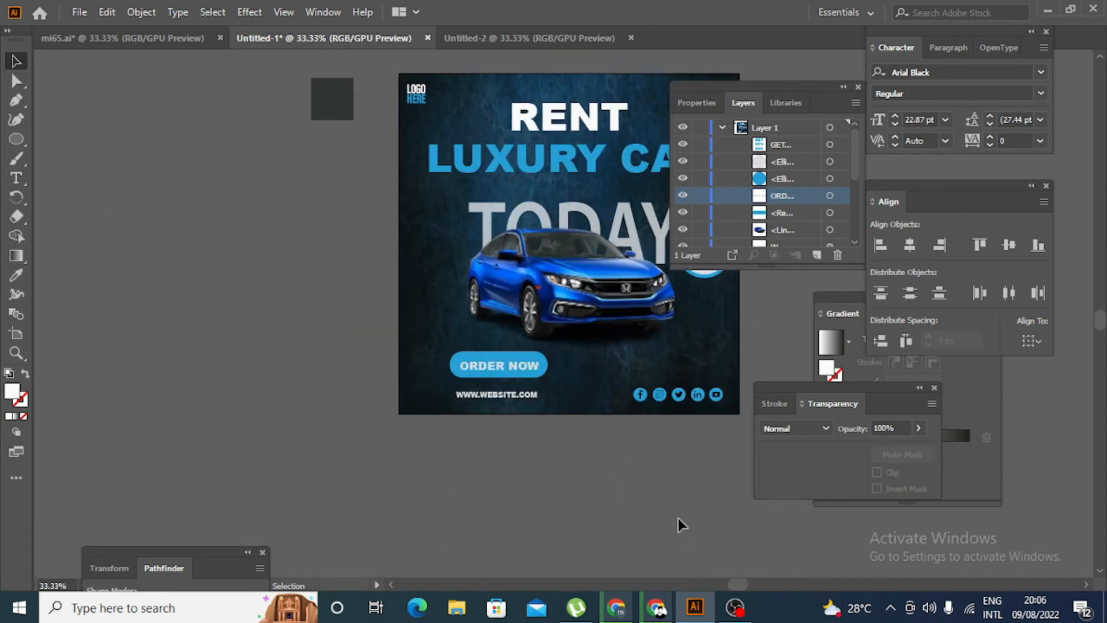
{"action": "scroll", "coordinate": [663, 519], "scroll_direction": "down", "scroll_amount": 1}
{"action": "scroll", "coordinate": [660, 519], "scroll_direction": "right", "scroll_amount": 3}
{"action": "scroll", "coordinate": [625, 514], "scroll_direction": "up", "scroll_amount": 1}
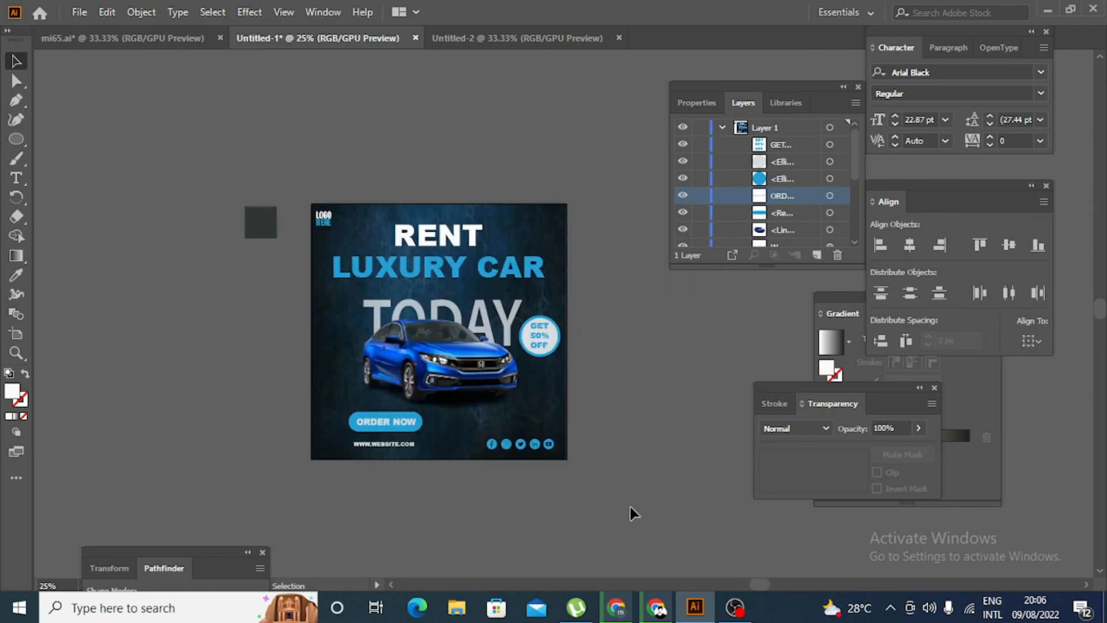
{"action": "left_click", "coordinate": [260, 224]}
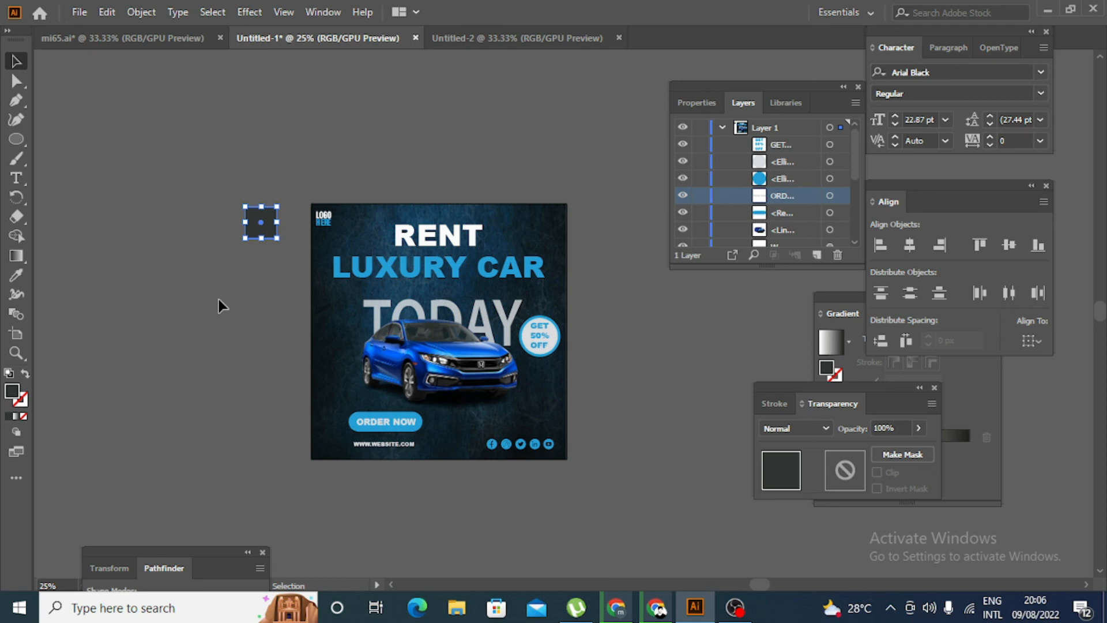
{"action": "key", "text": "Delete"}
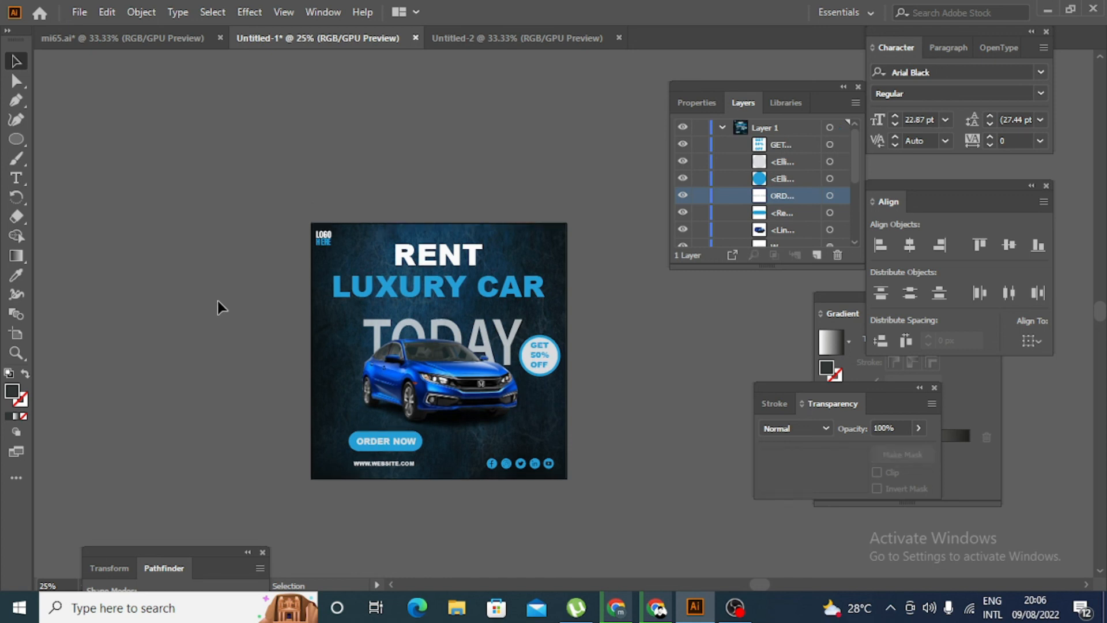